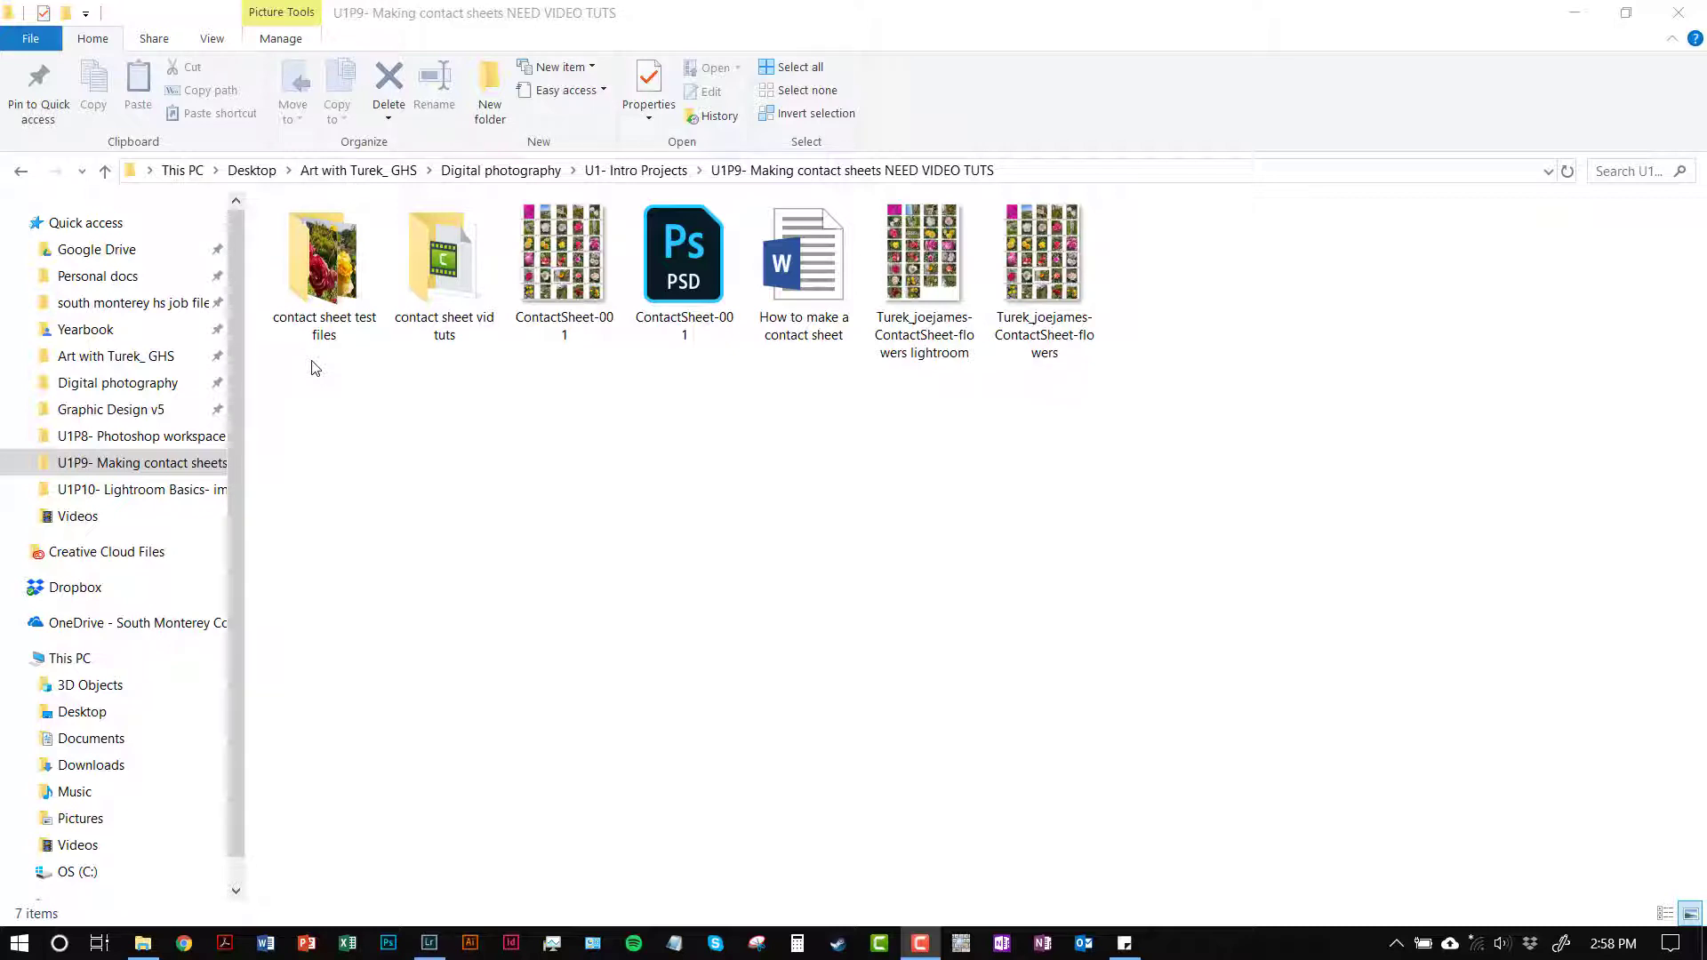
View the photos in the "contact sheet test files" folder and switch to Adobe Lightroom Classic CC.
double_click(338, 276)
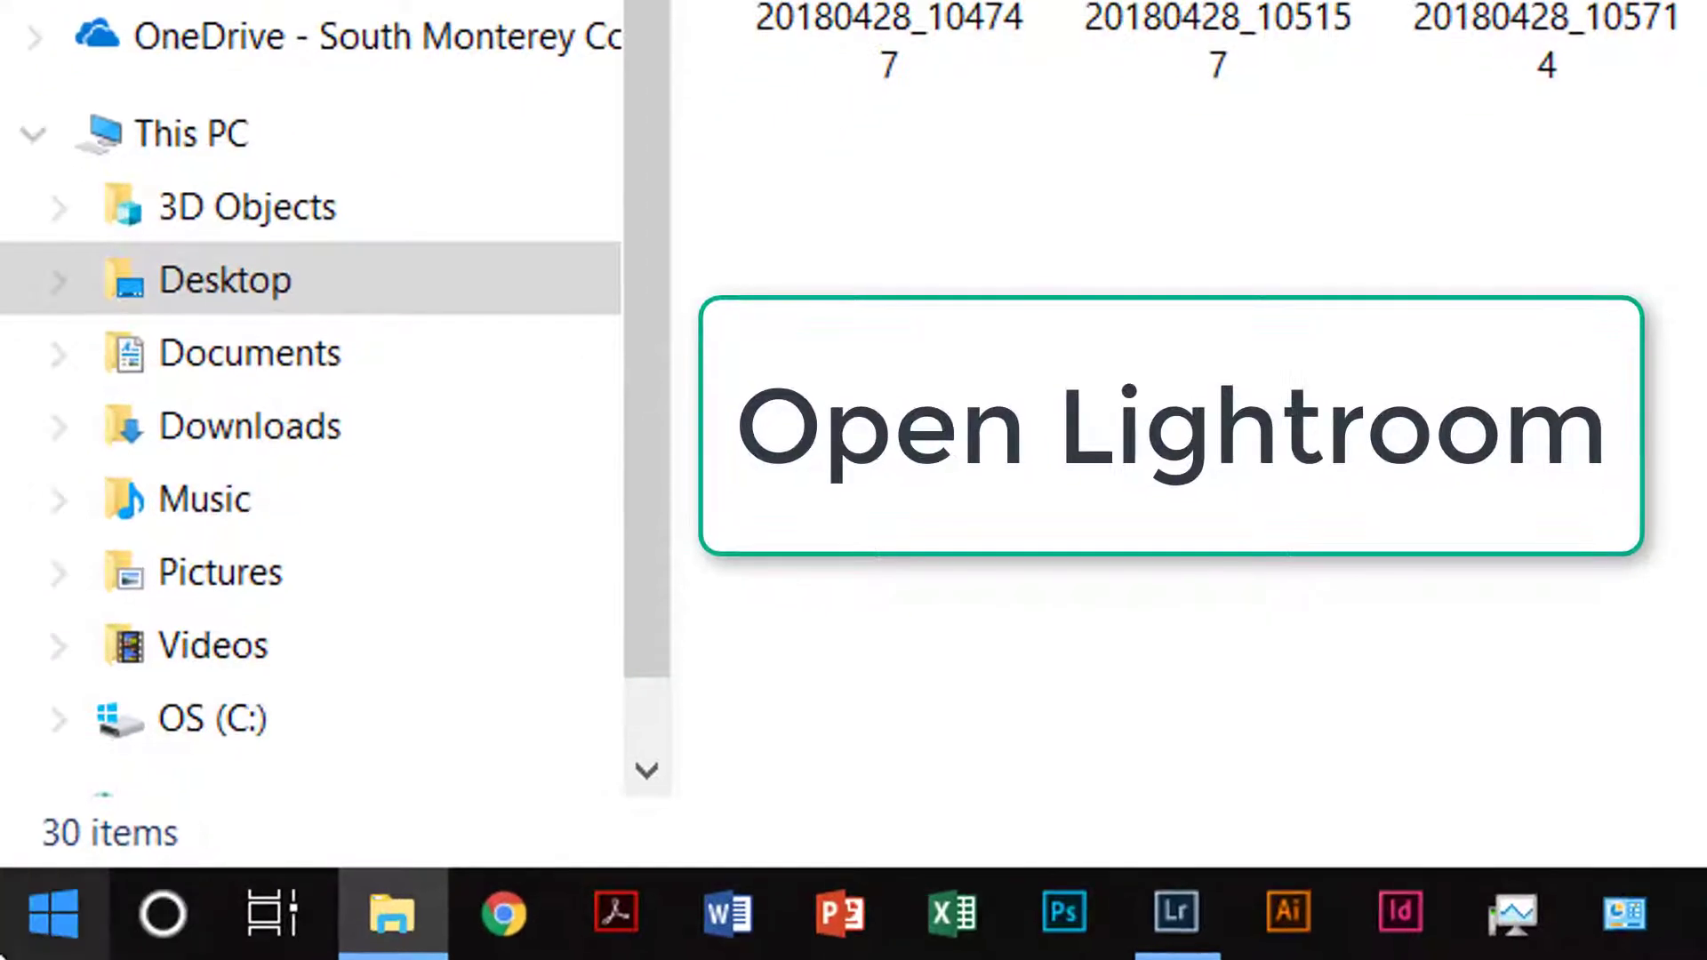
key(super)
scroll(373, 631, down, 2)
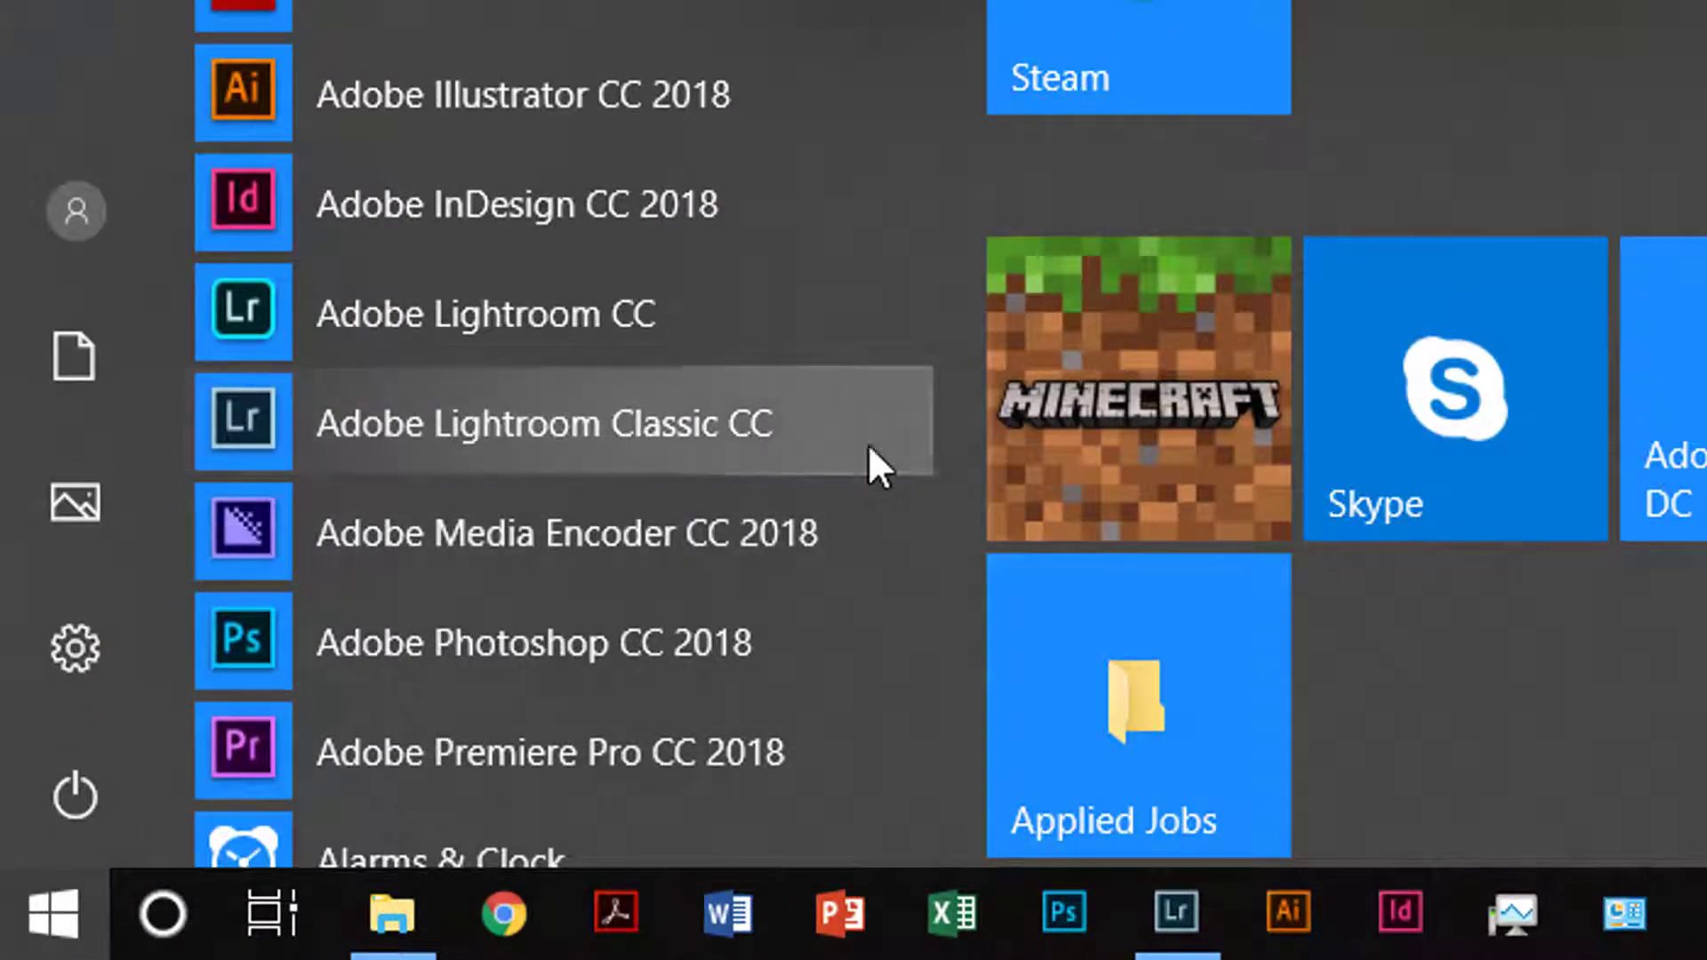
click(1175, 920)
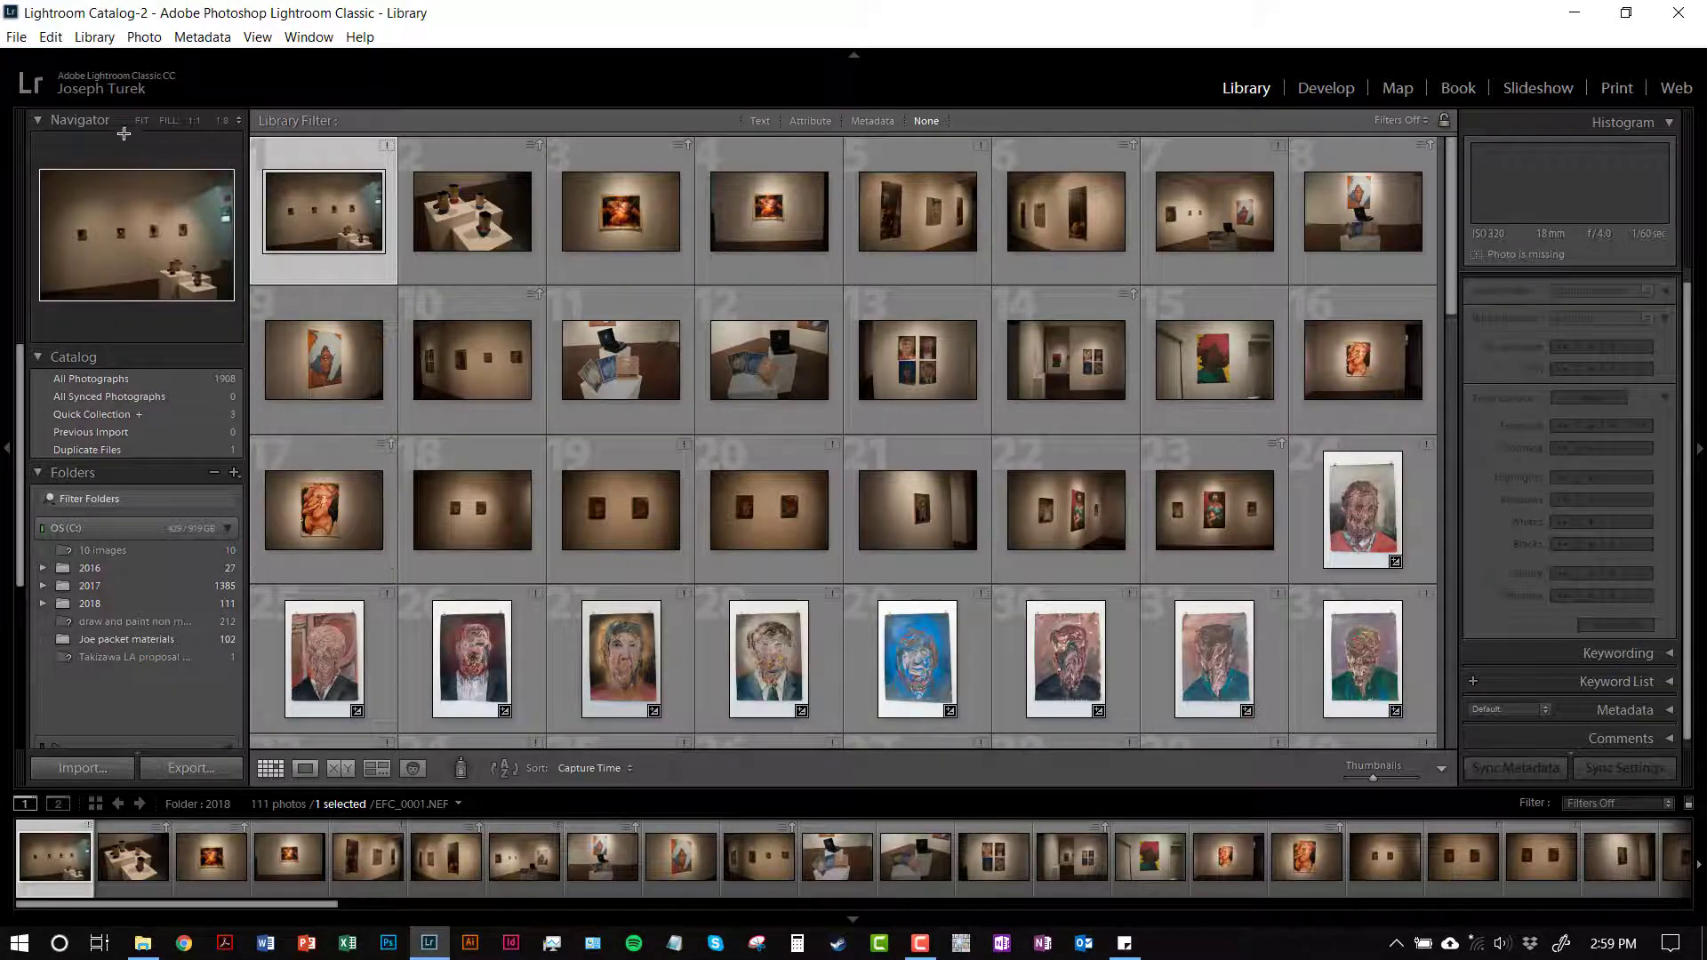
Import the photos from the "contact sheet test files" folder into the catalog, leaving out the second photo, the blue-sky landscape.
click(16, 38)
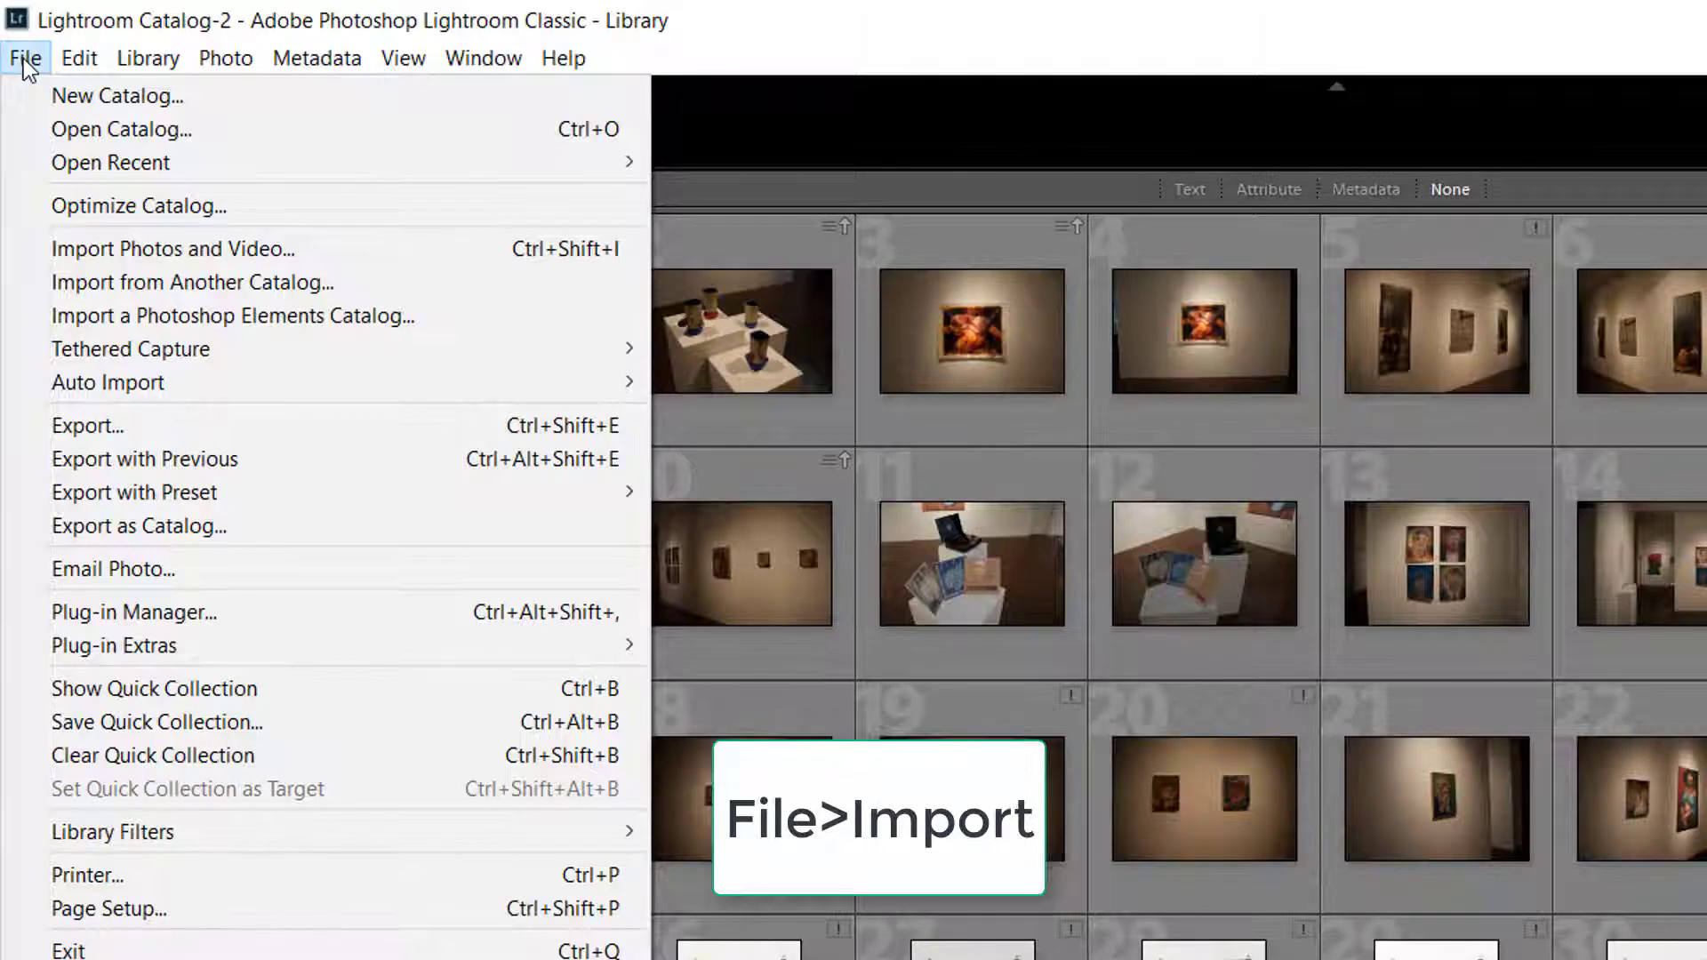
click(121, 249)
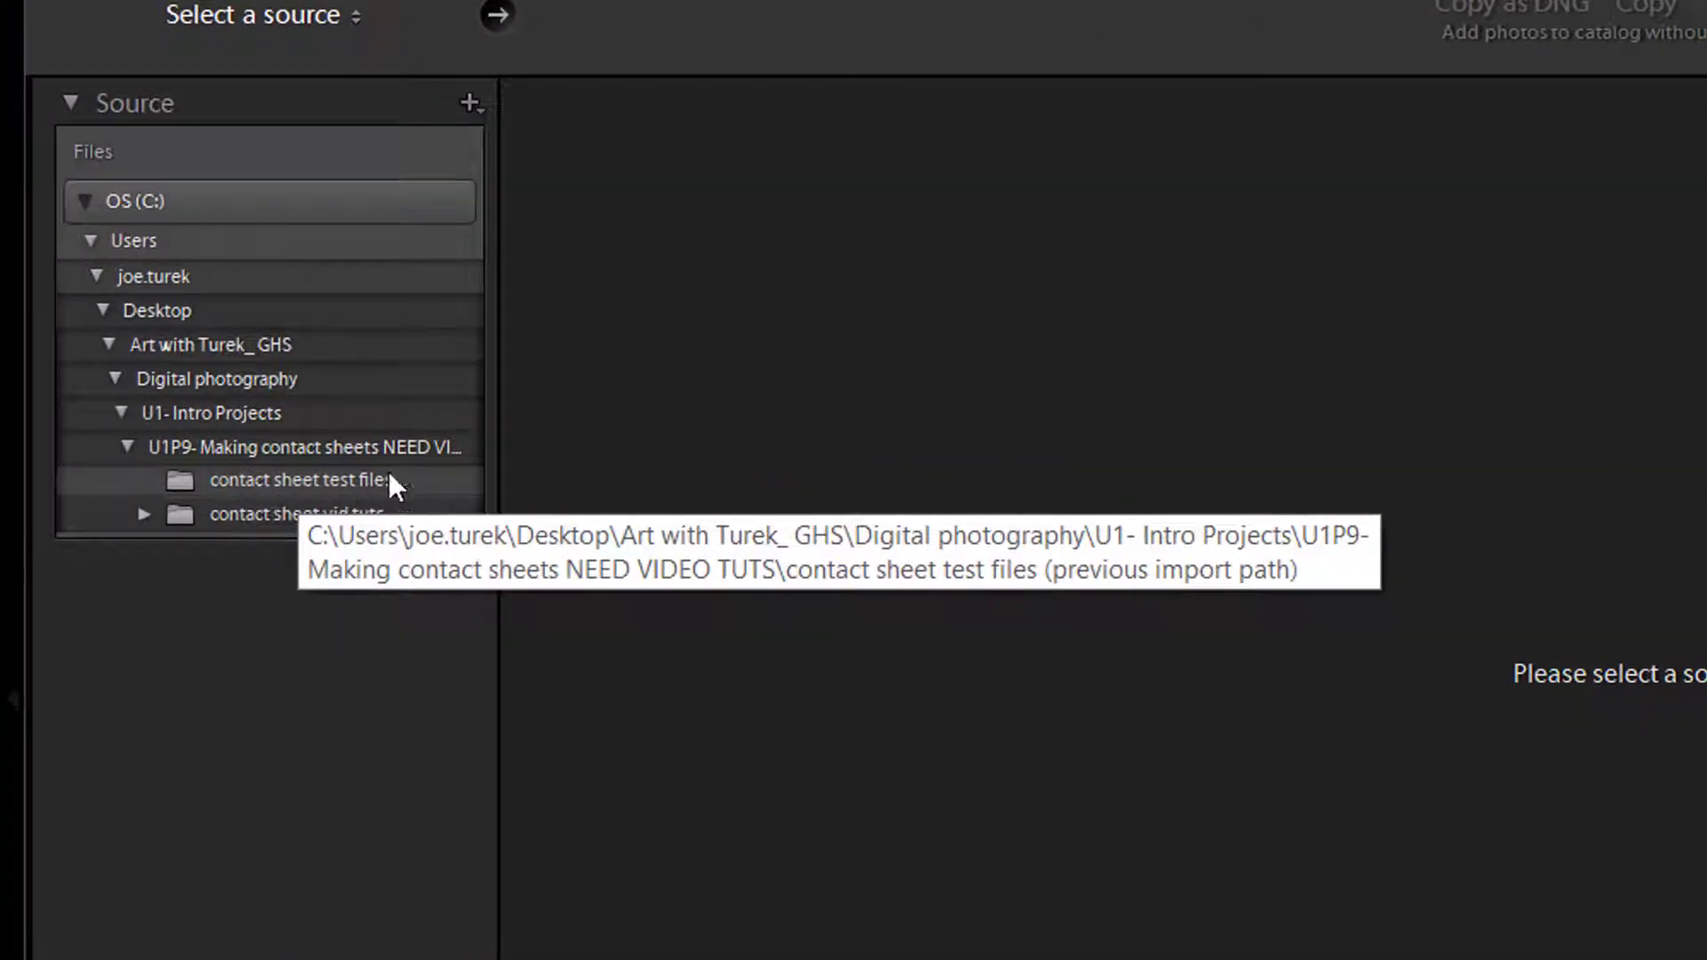
click(269, 483)
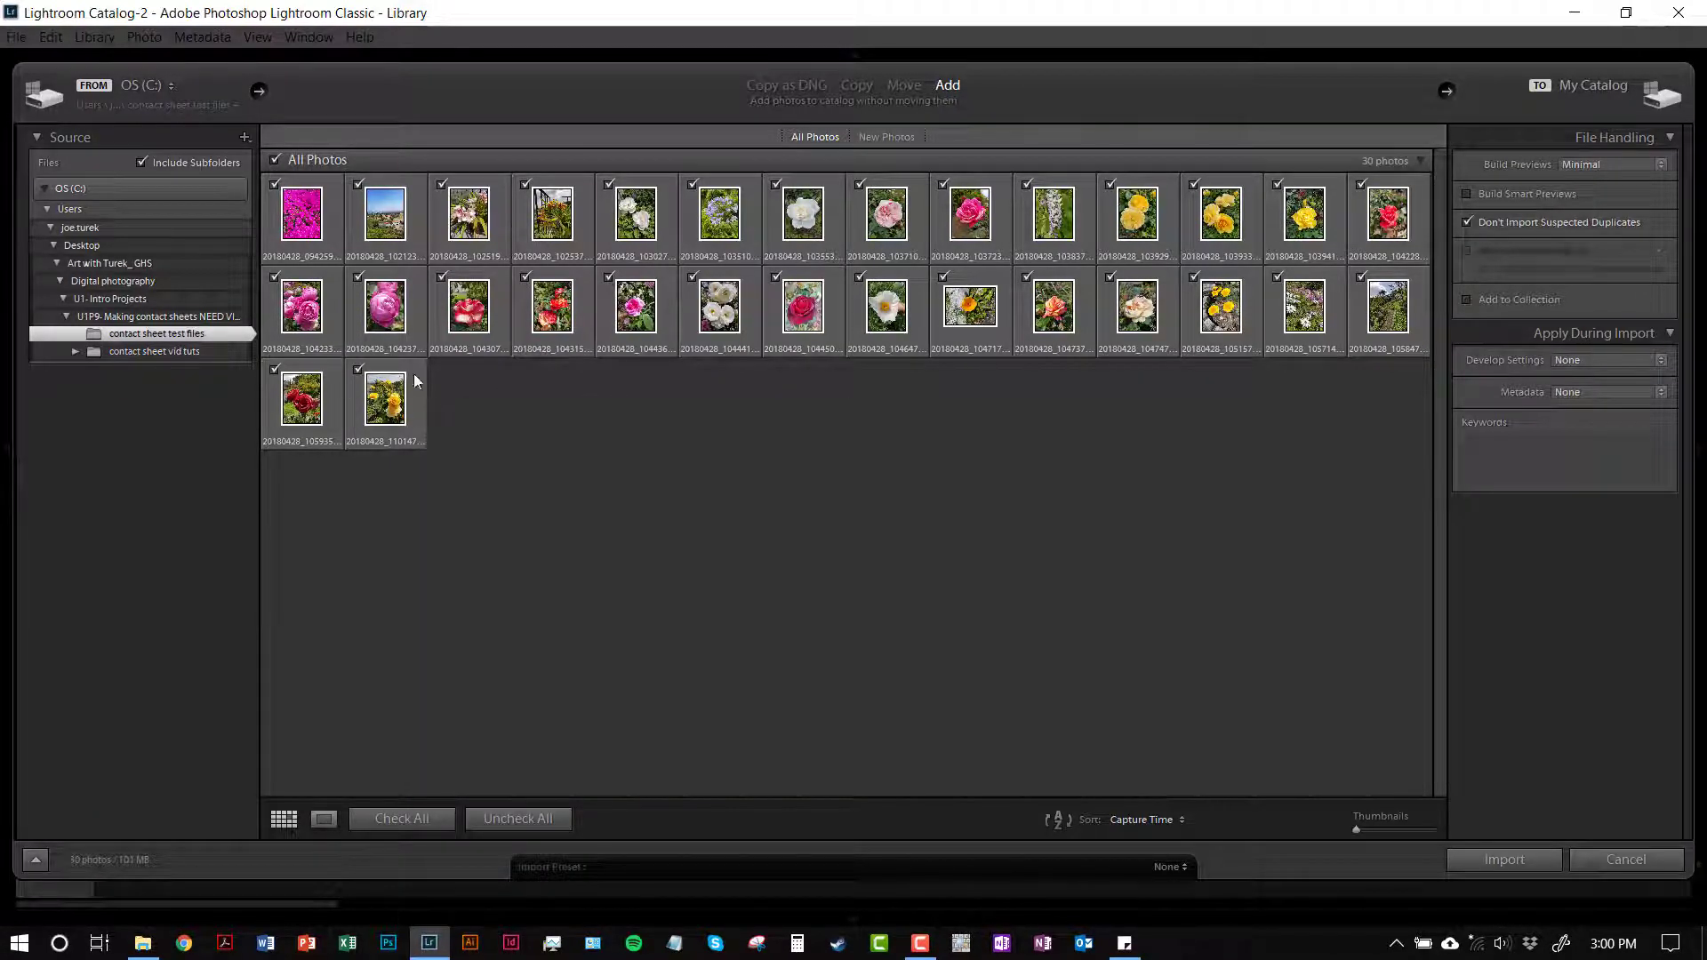
click(356, 185)
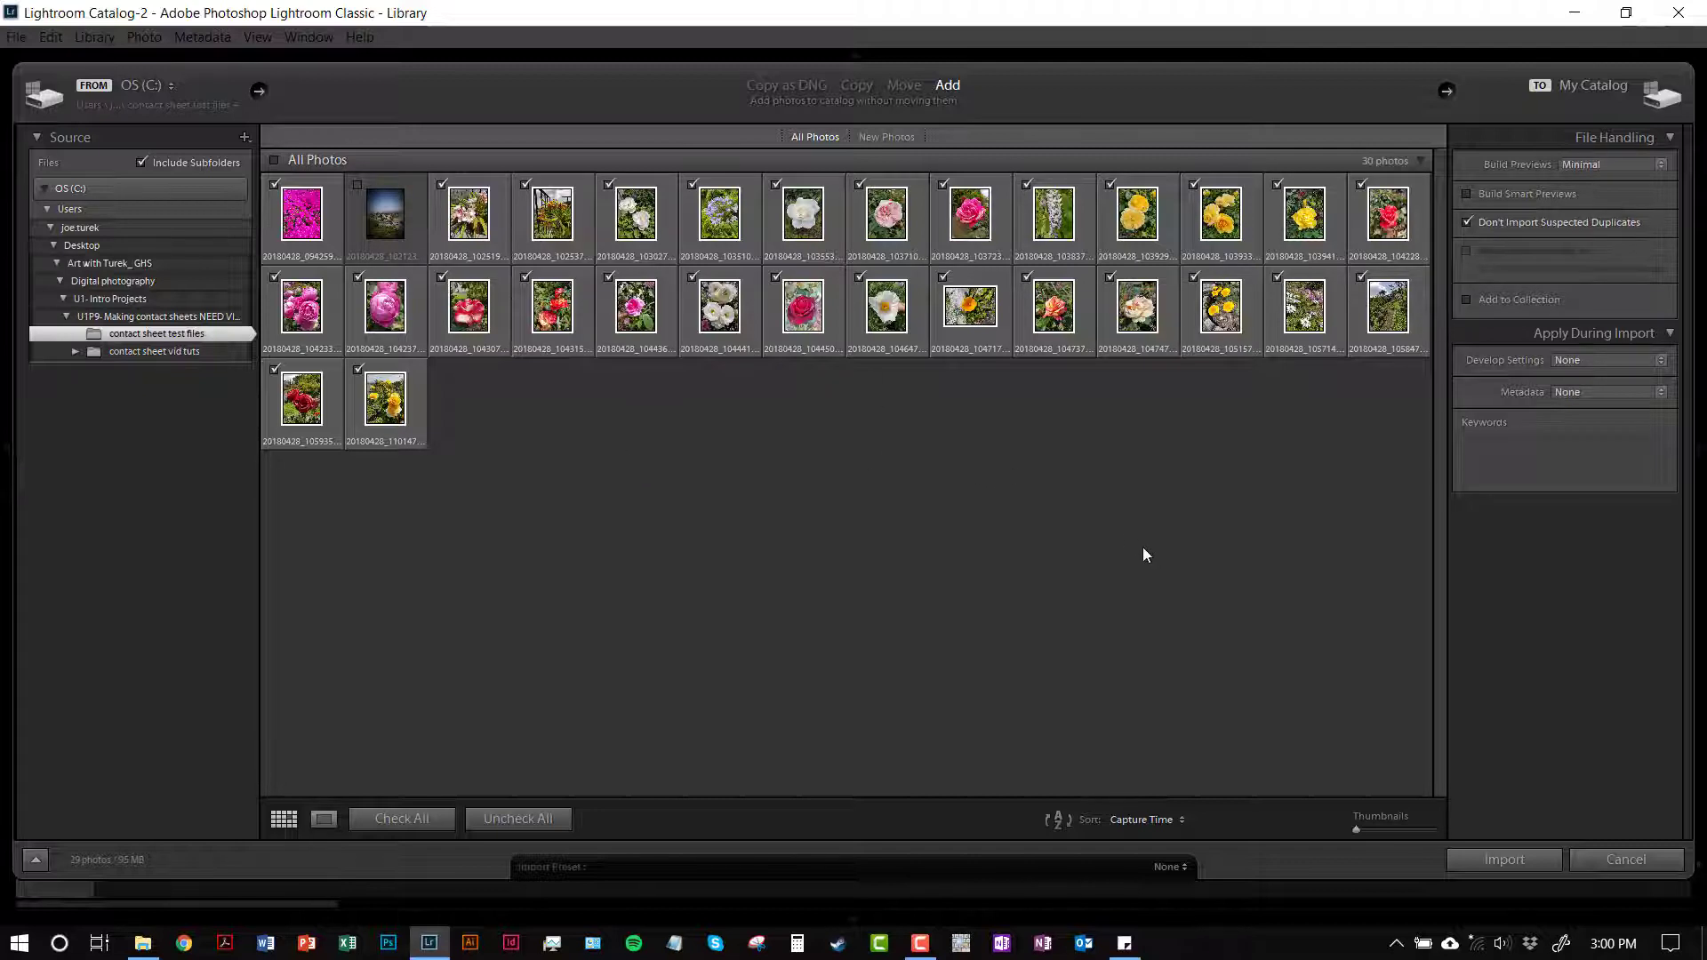
click(1470, 860)
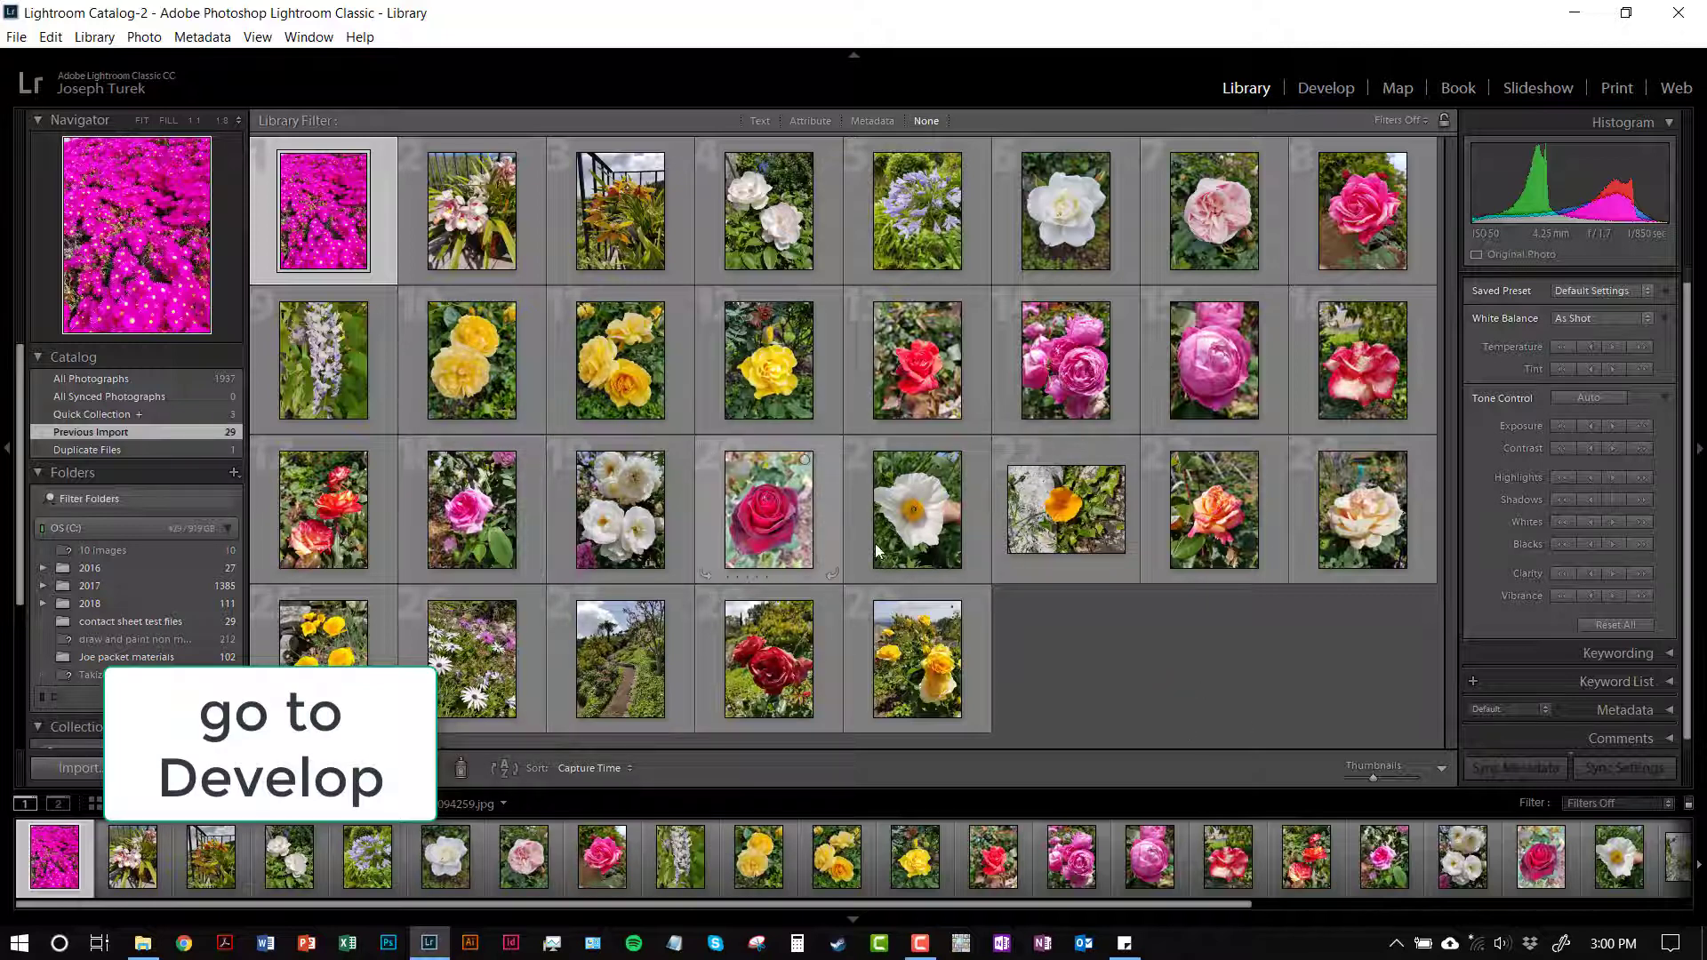
Open the pink rose photo 20180428_104237.jpg in the Develop module.
click(1320, 92)
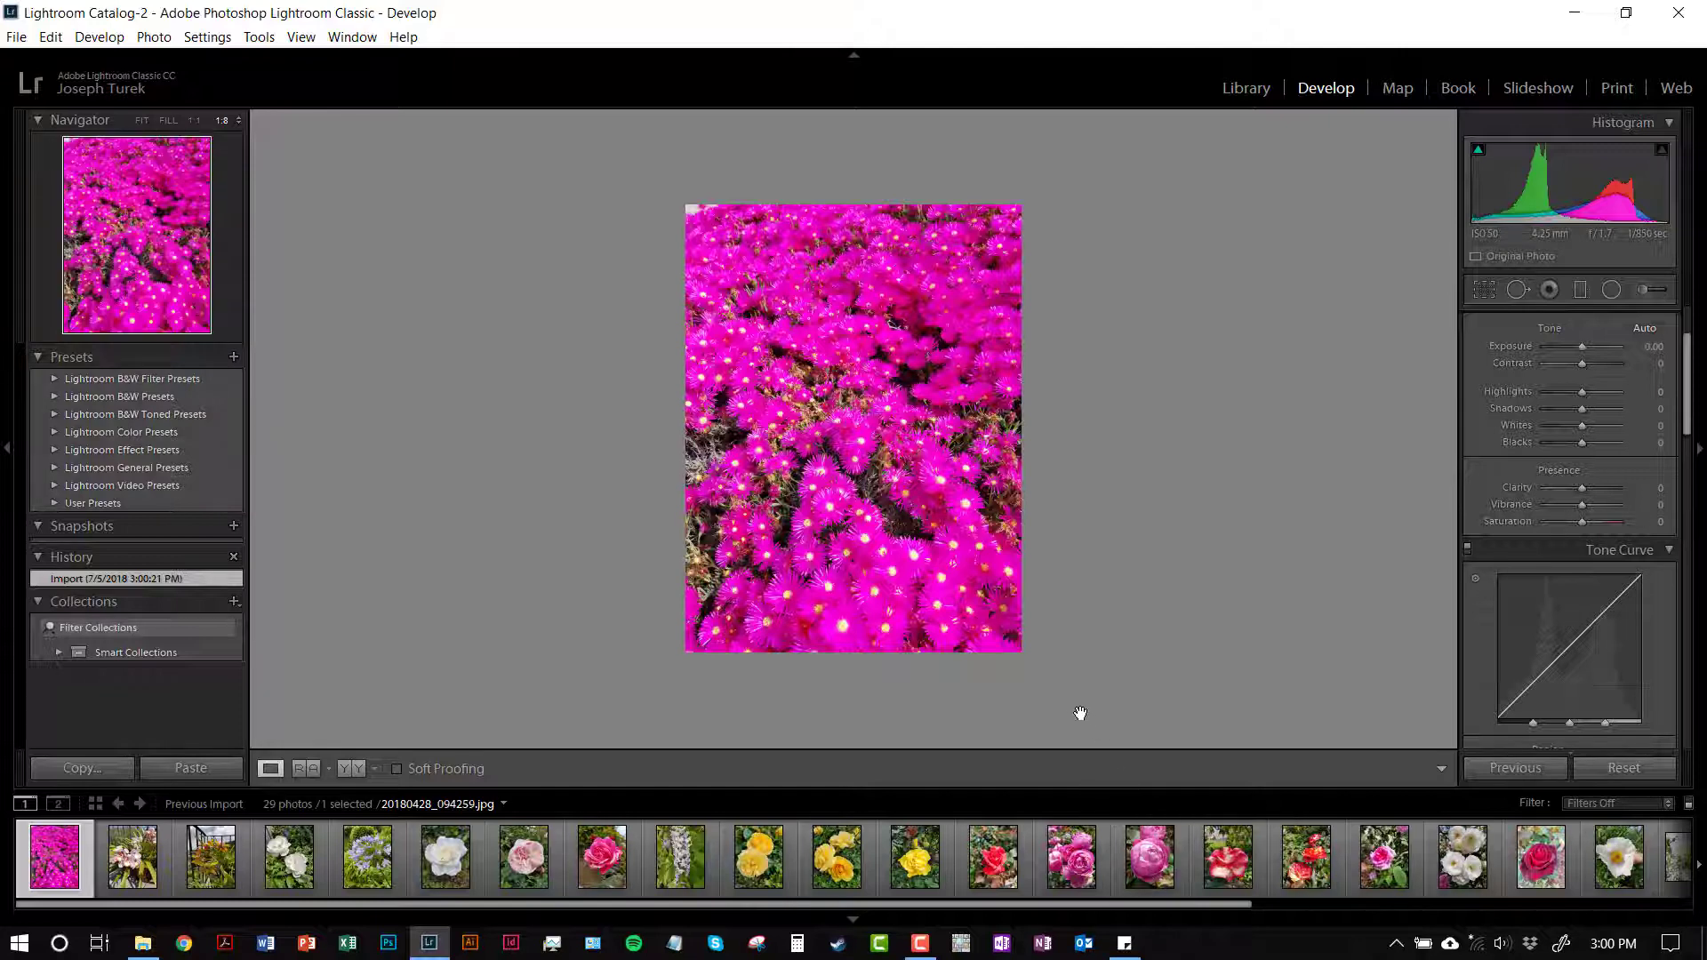
click(1149, 876)
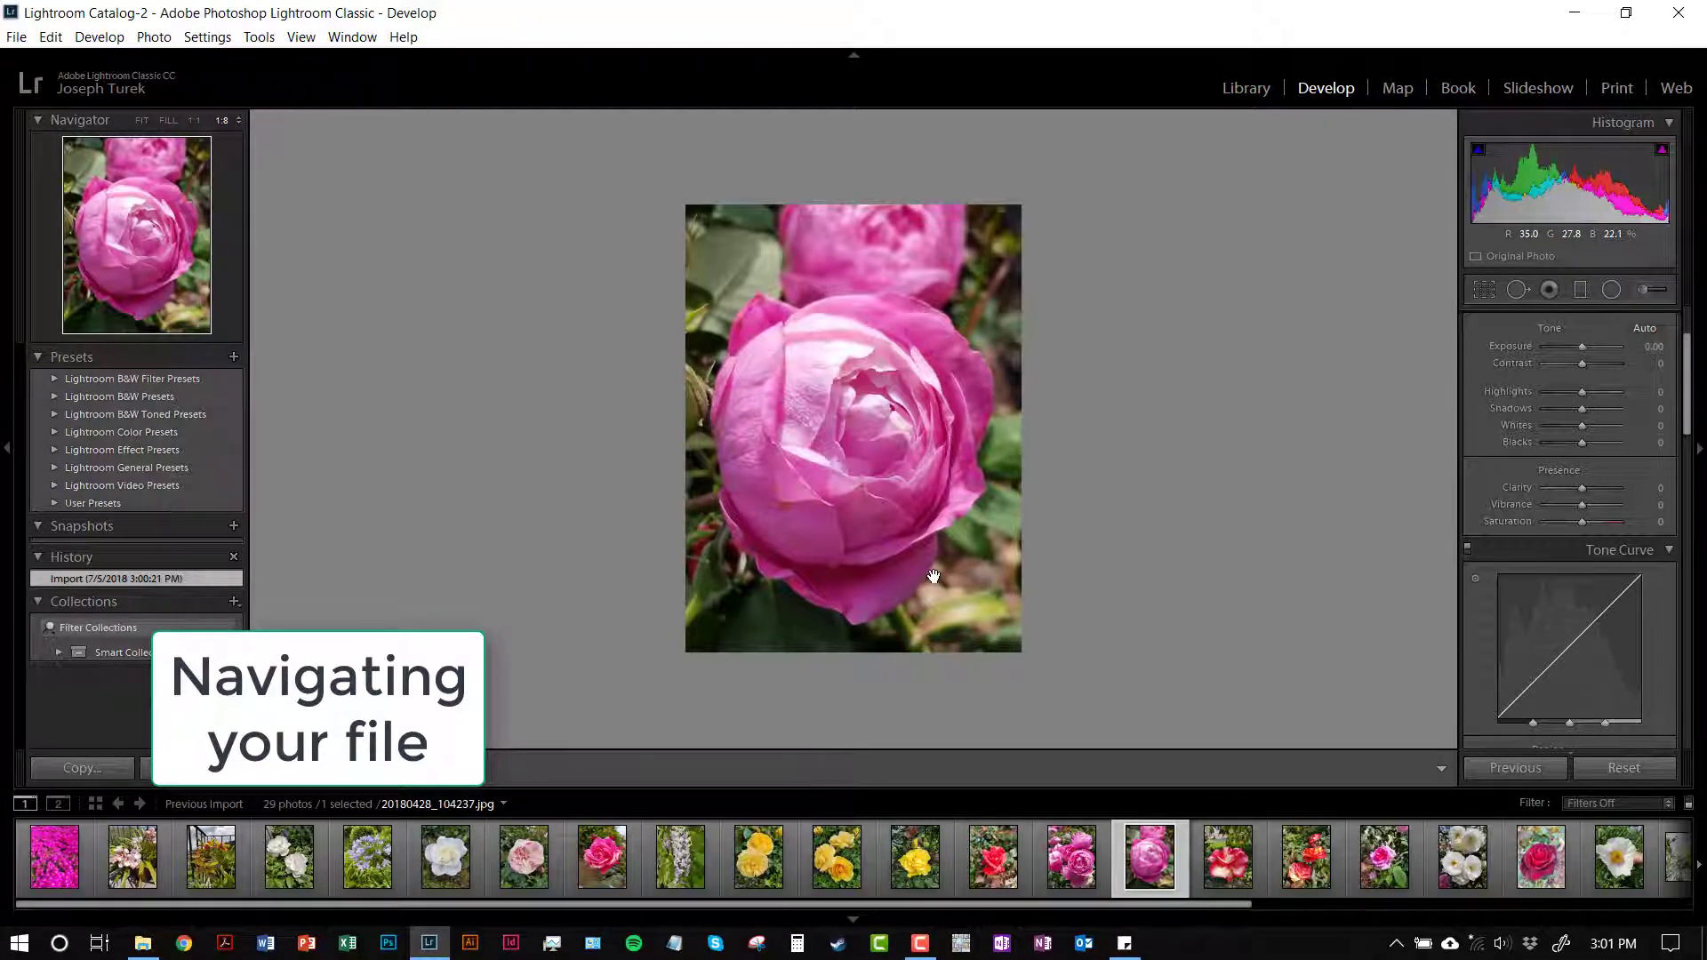
Examine the rose's petals and center up close by zooming in and out and panning across the photo.
key(ctrl+equal)
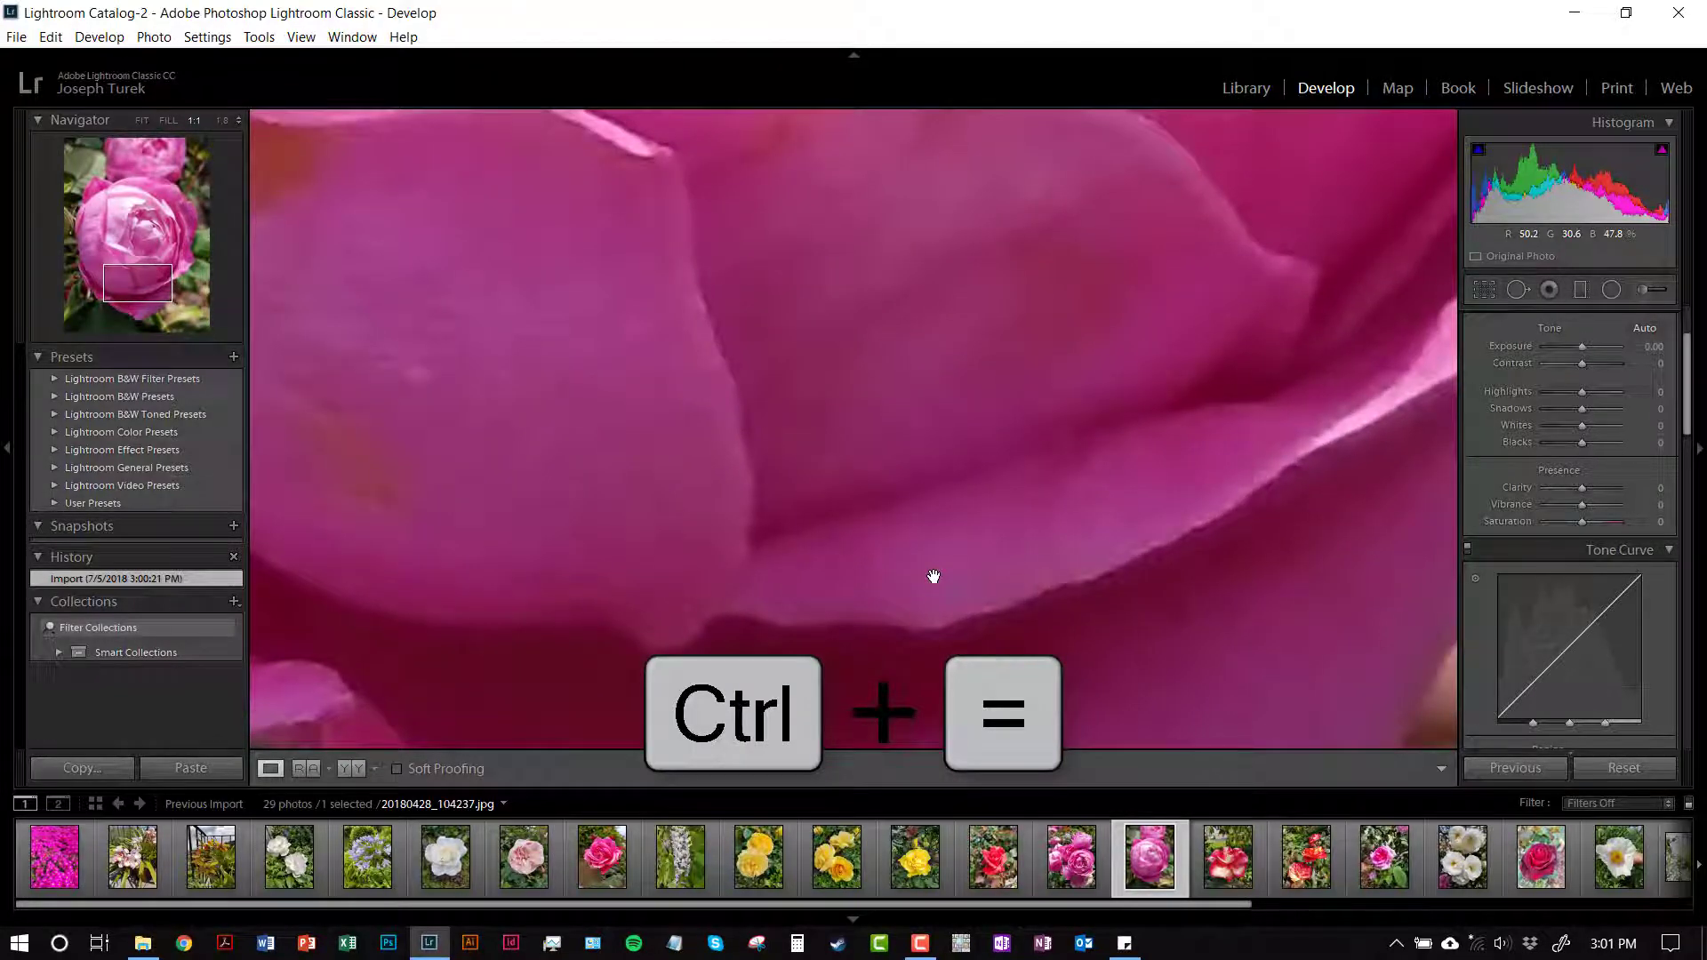
key(ctrl+minus)
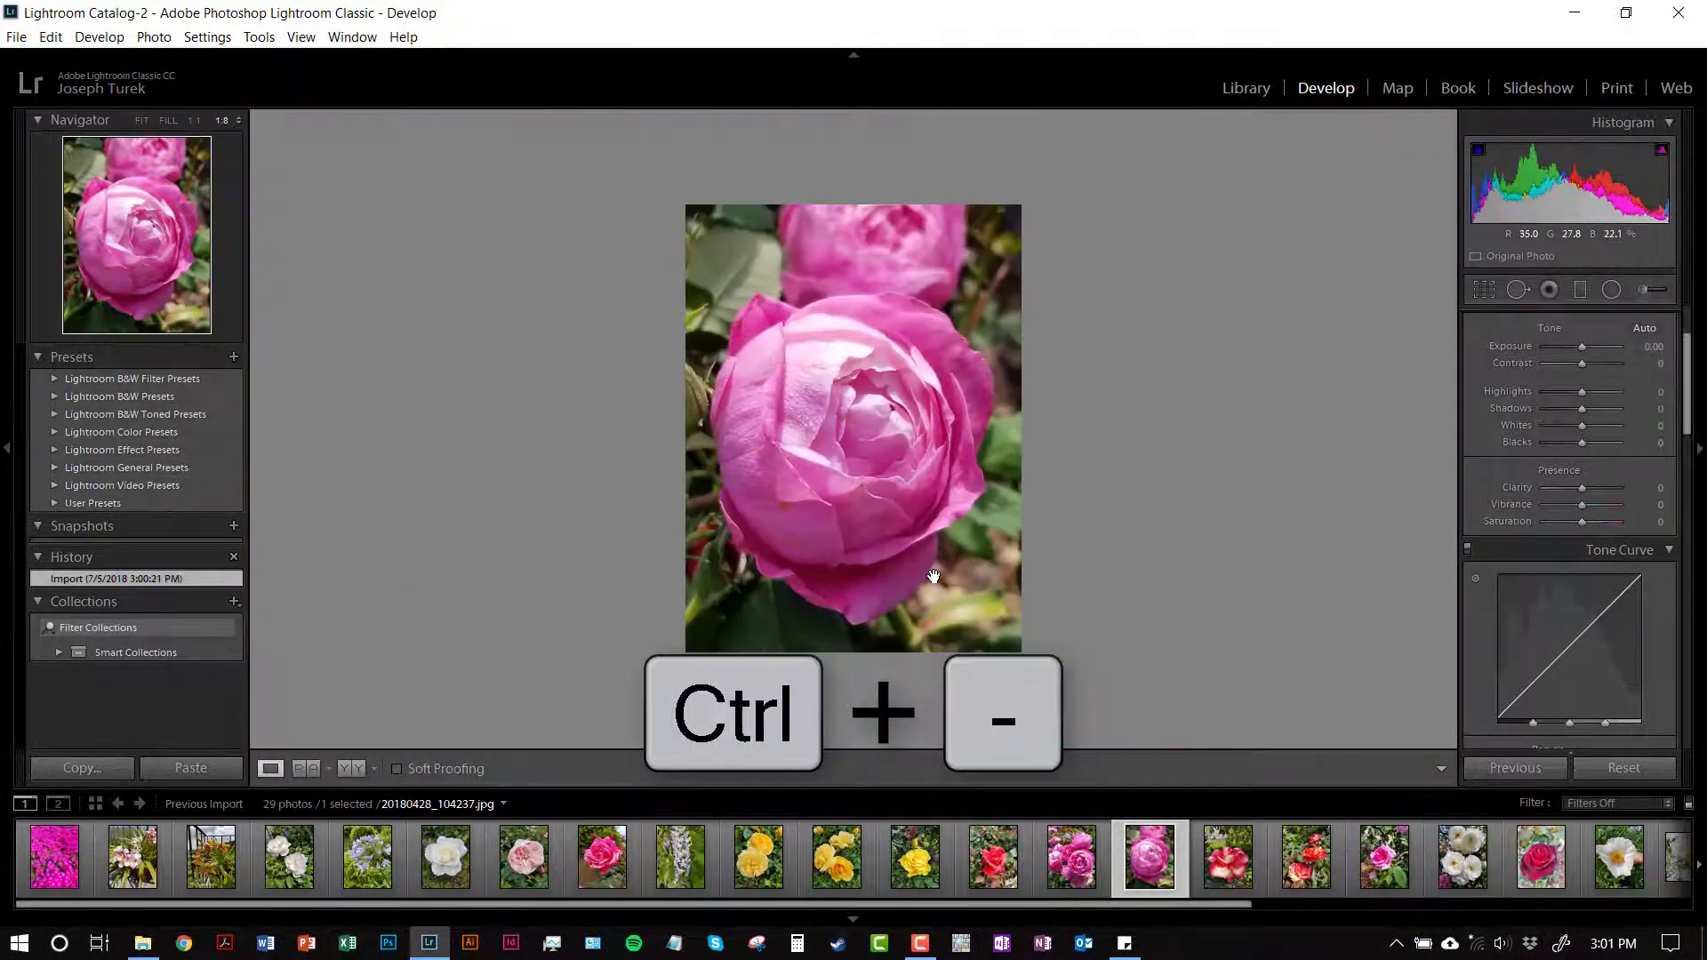
click(933, 576)
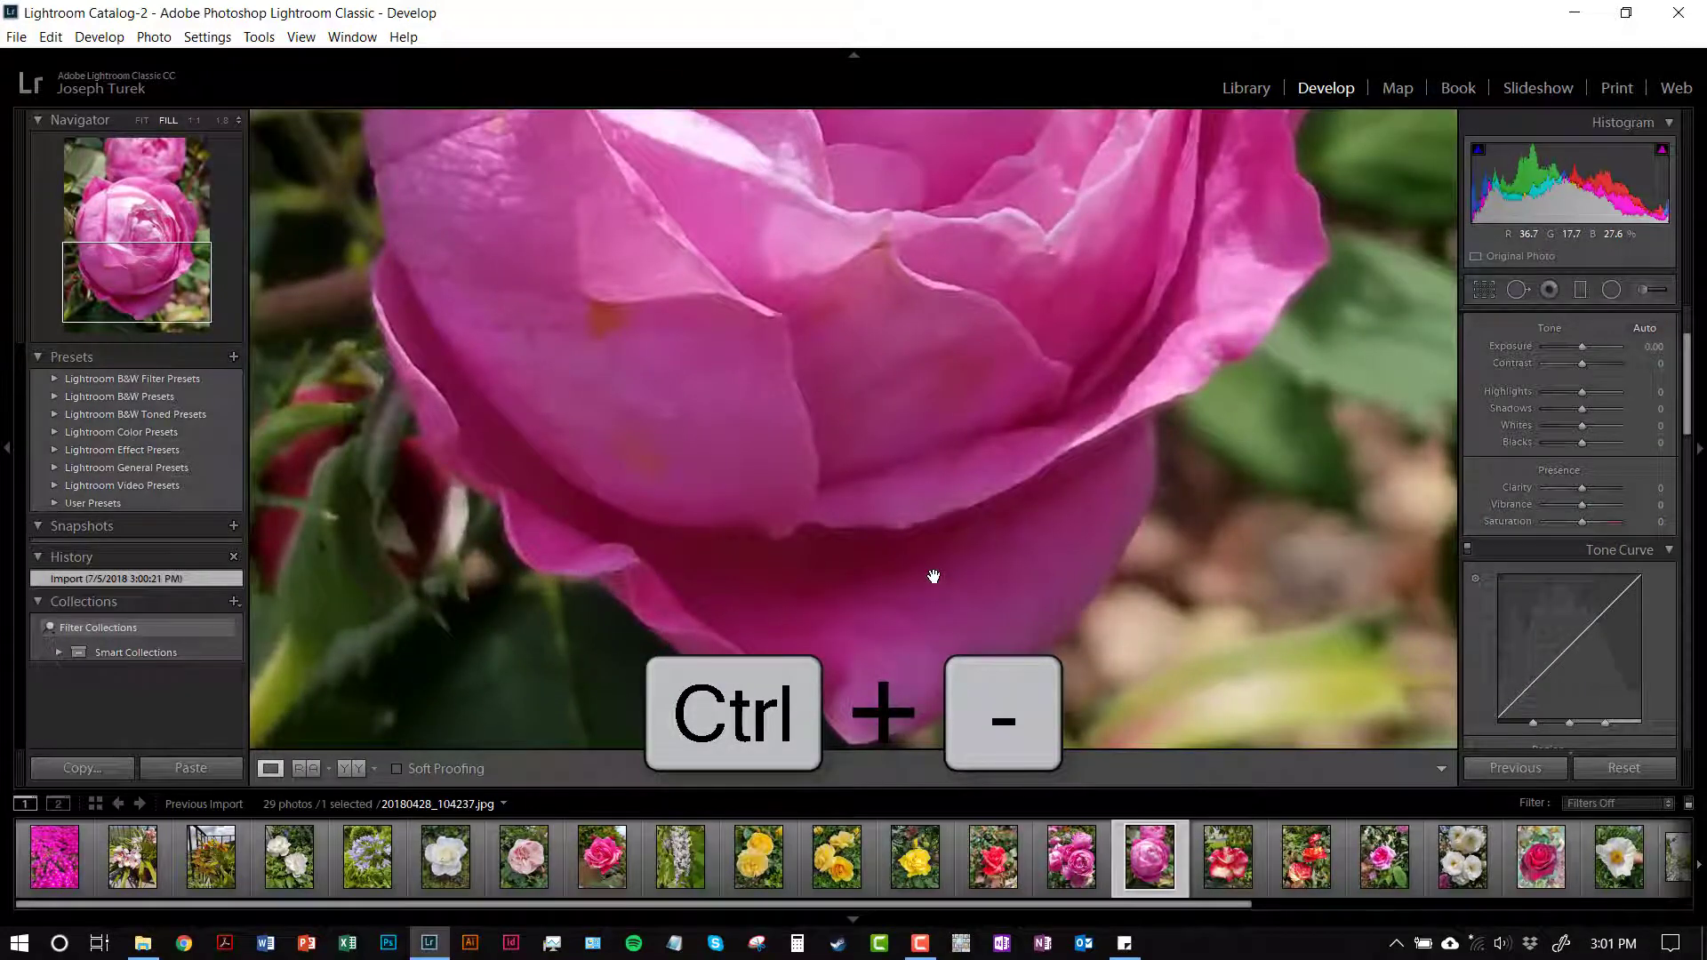
key(ctrl+equal)
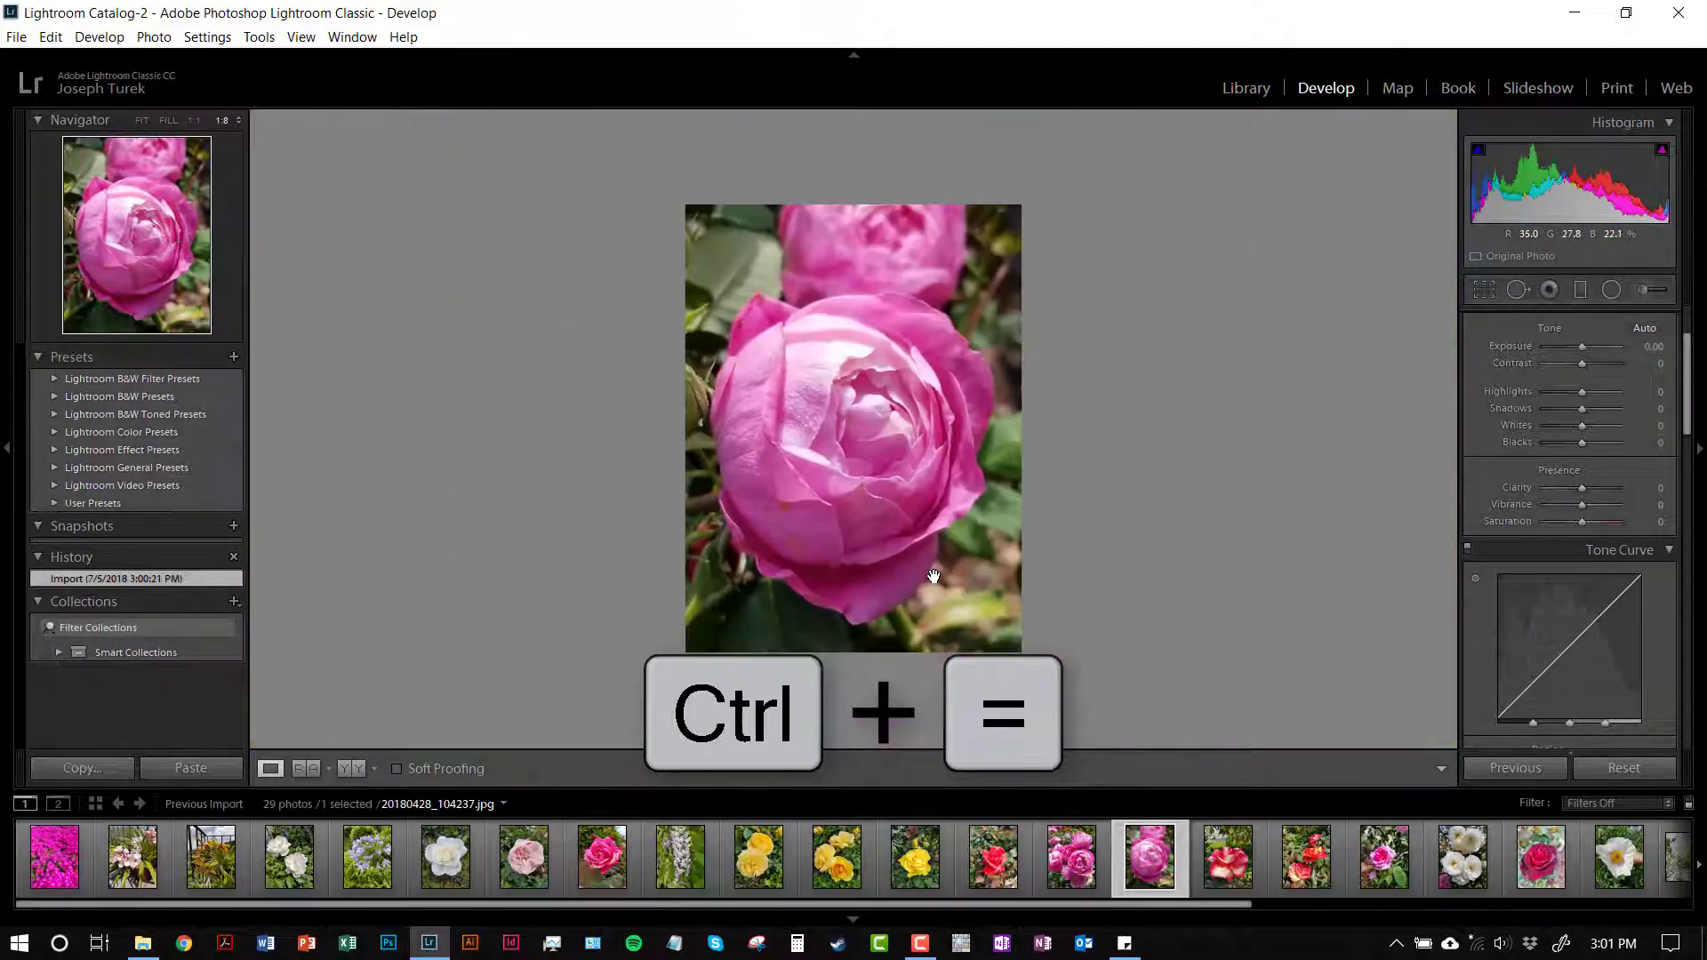
click(934, 576)
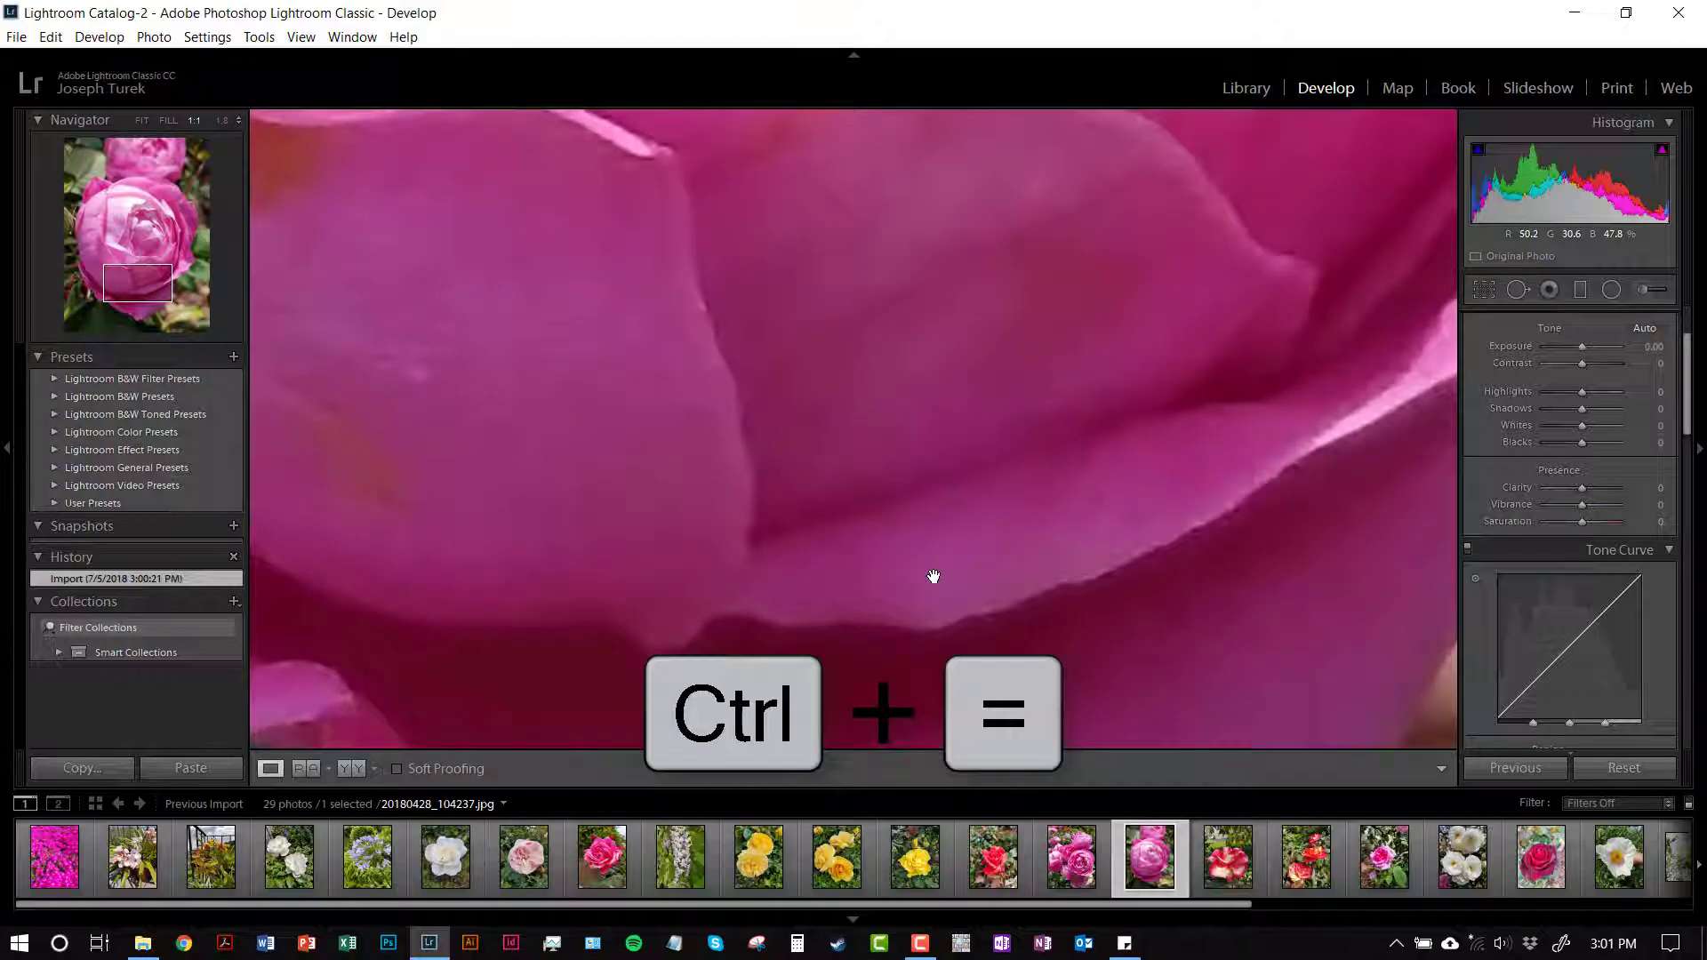
key(ctrl+minus)
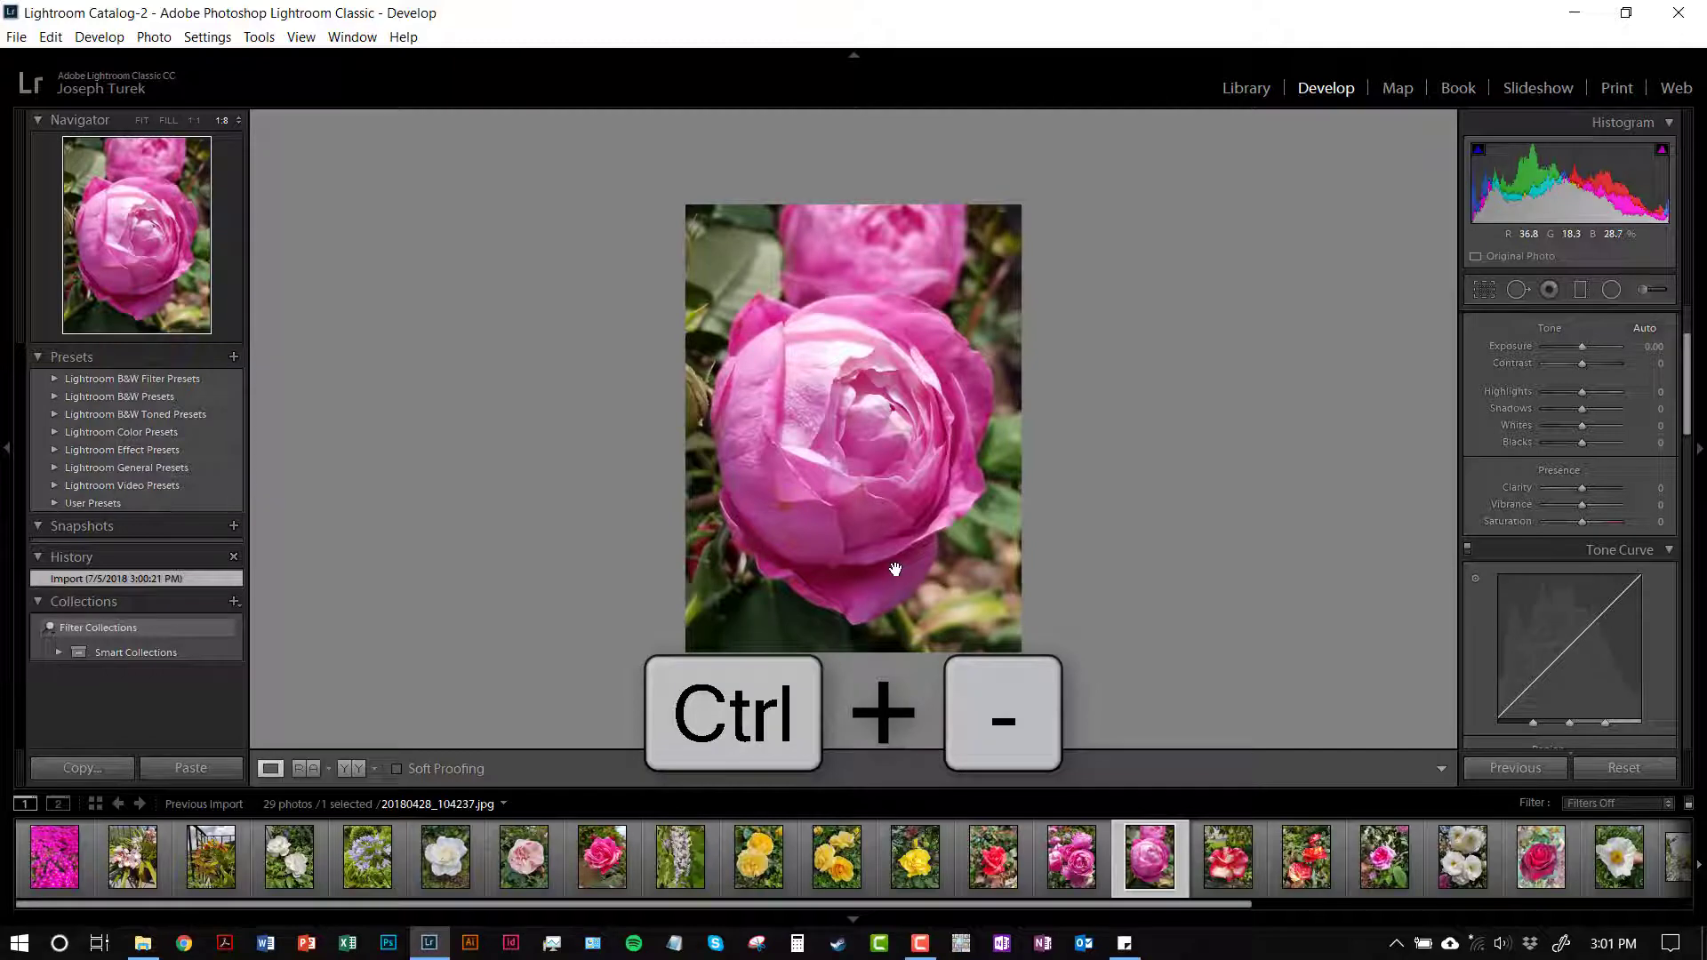
click(890, 566)
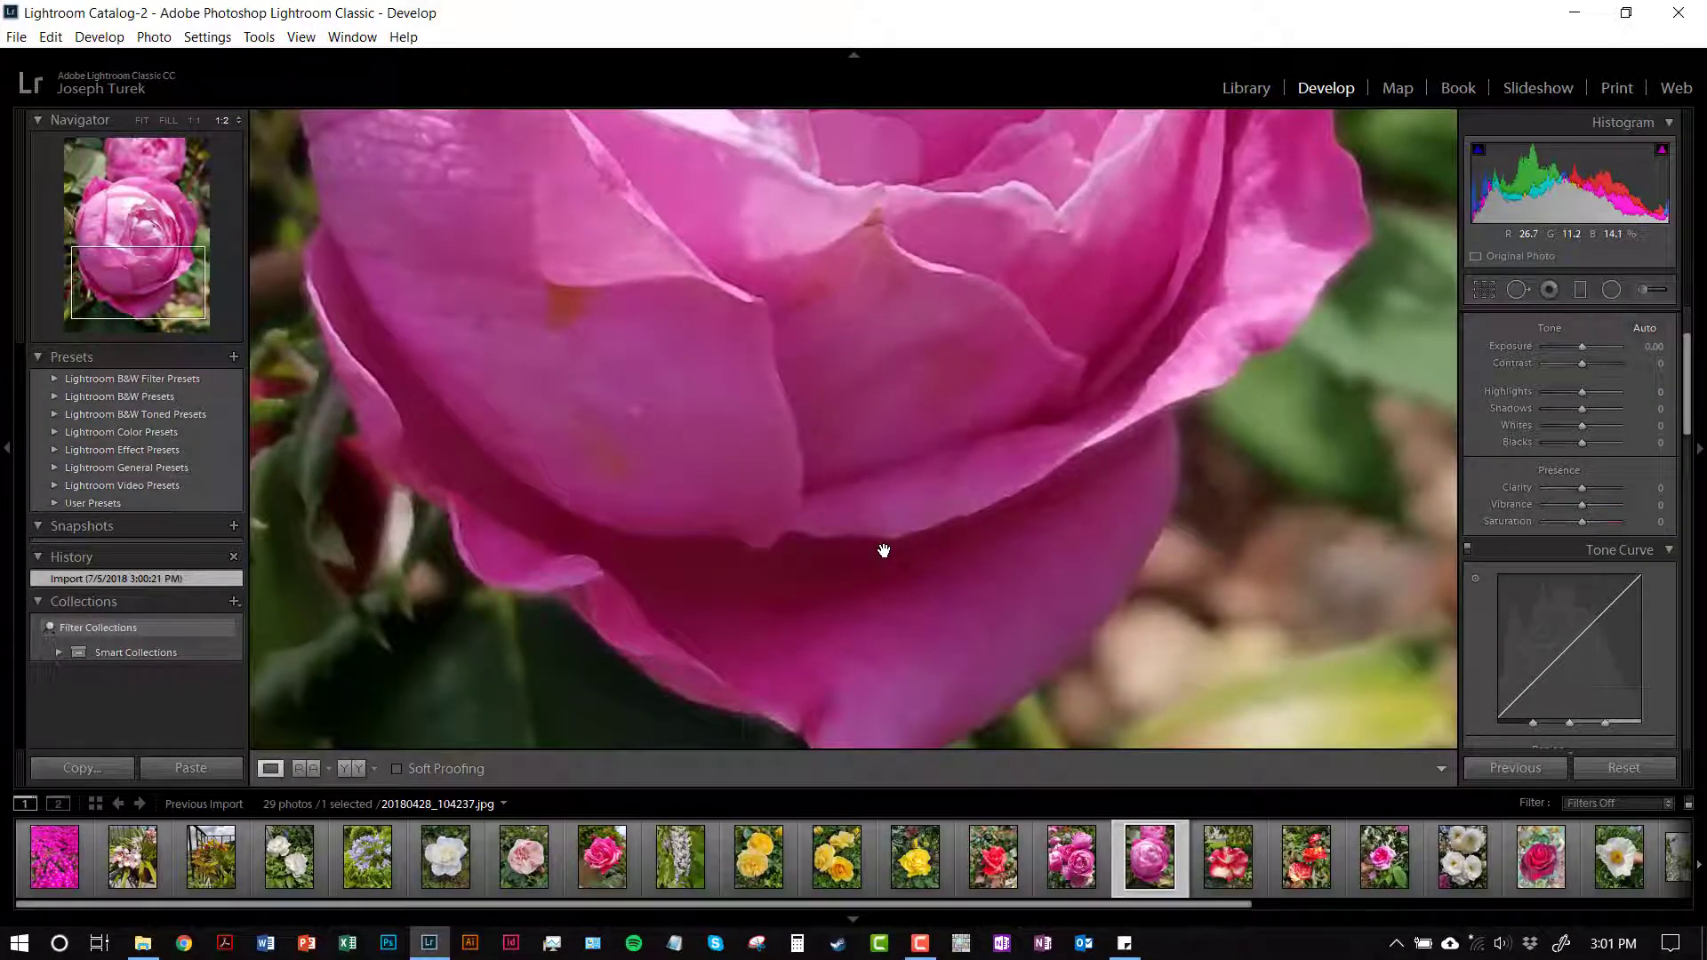
drag(797, 385, 847, 554)
drag(724, 374, 755, 598)
drag(871, 286, 778, 477)
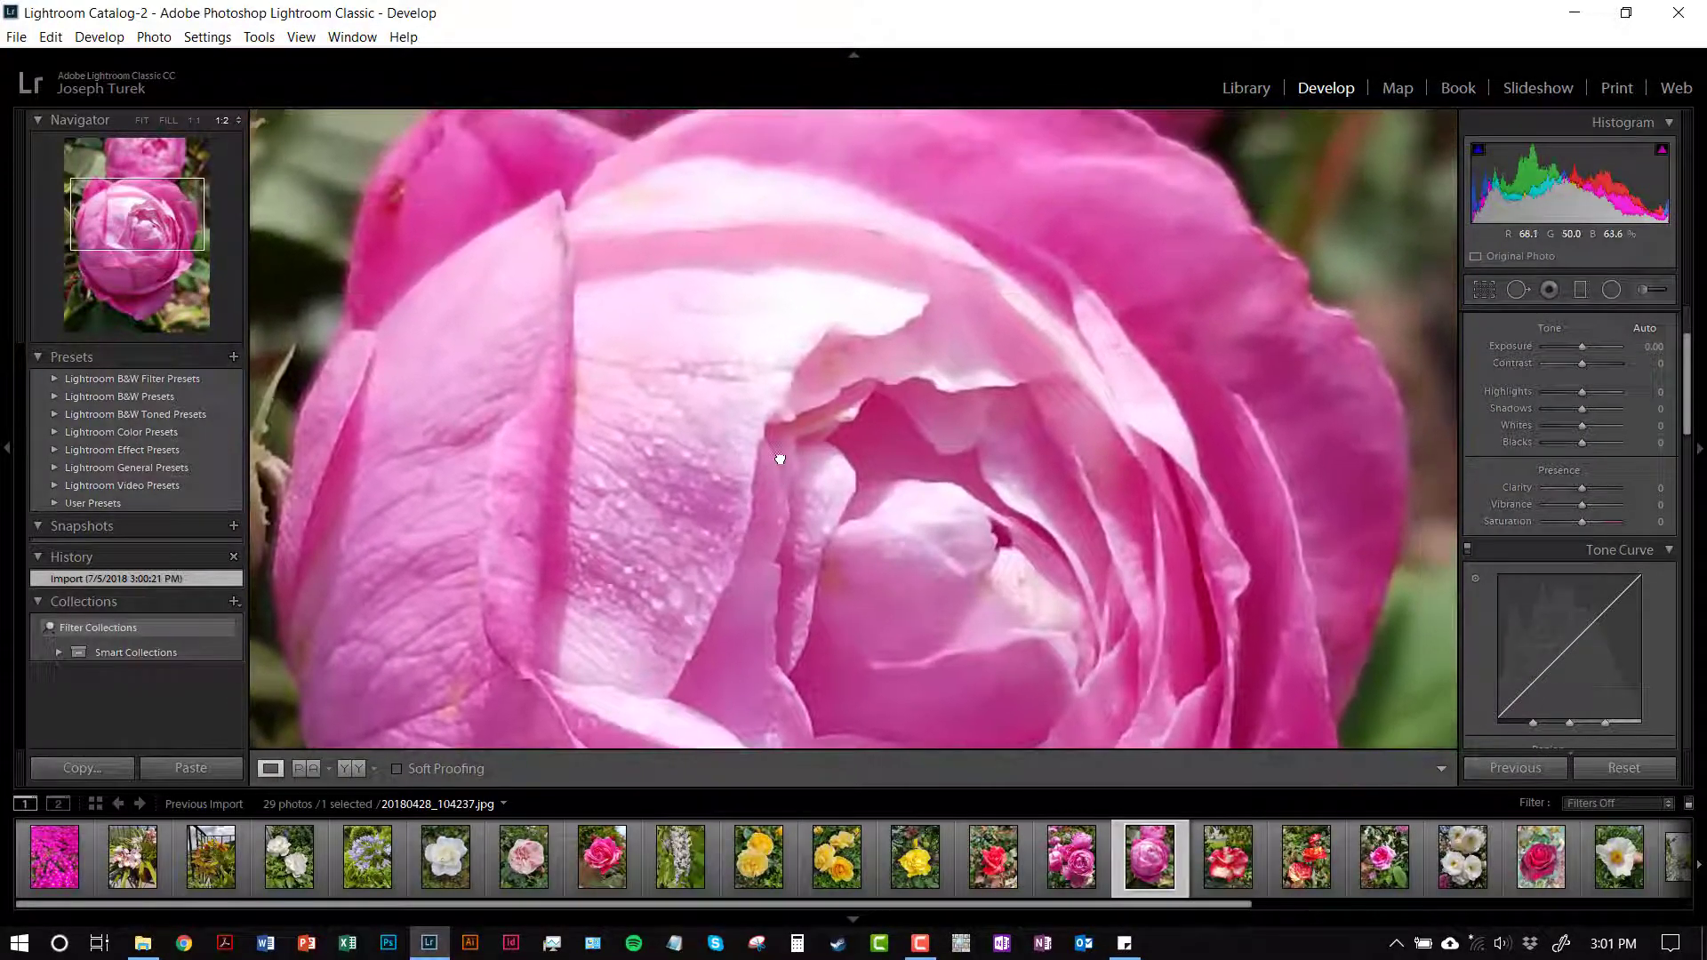
drag(906, 290, 904, 213)
drag(804, 469, 835, 358)
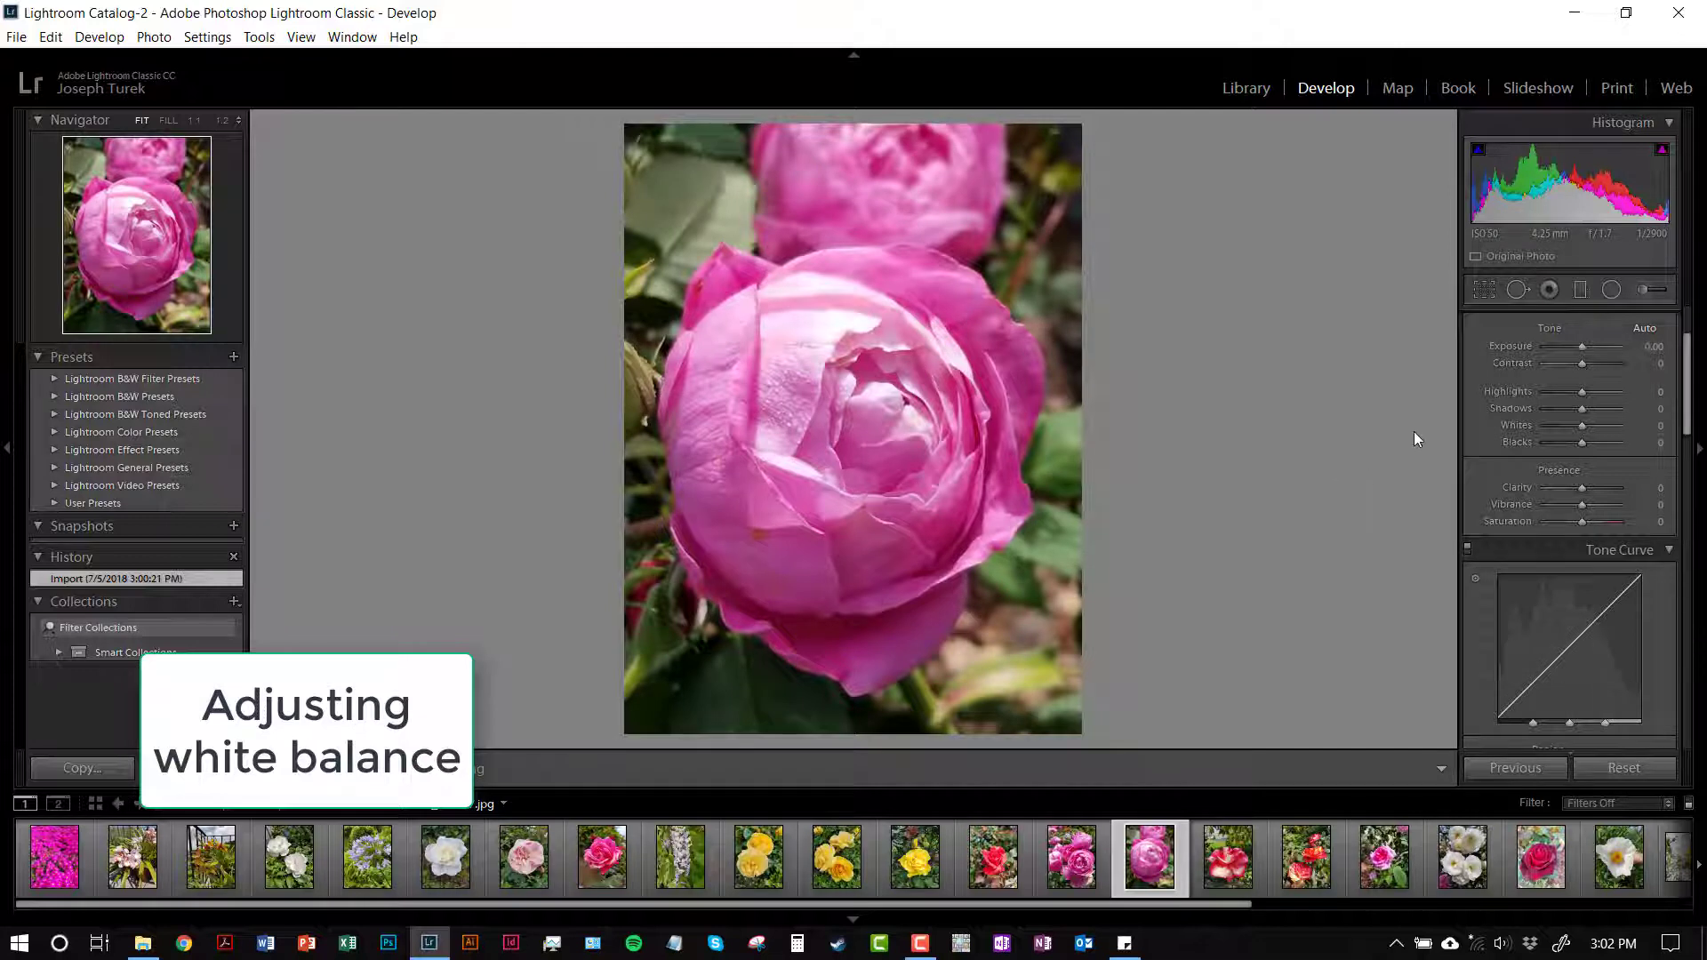
Set a custom white balance with the White Balance Selector by sampling a neutral spot in the blurred ground beside the lower petals.
scroll(1495, 397, up, 2)
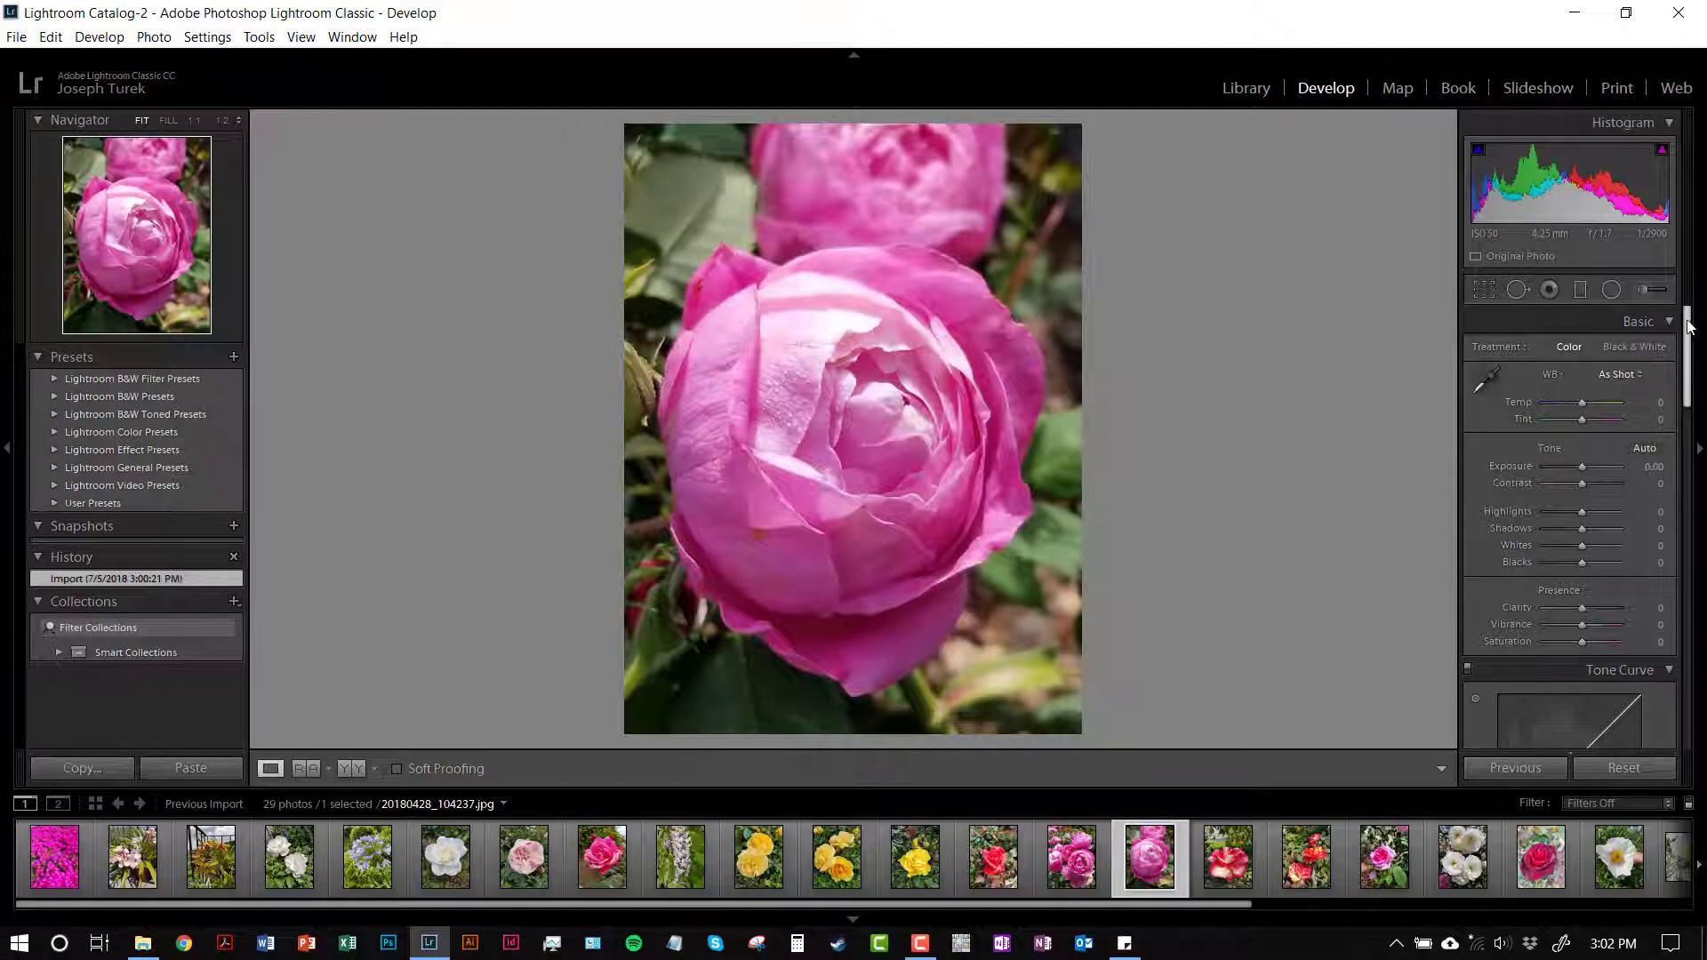
drag(1690, 328, 1689, 378)
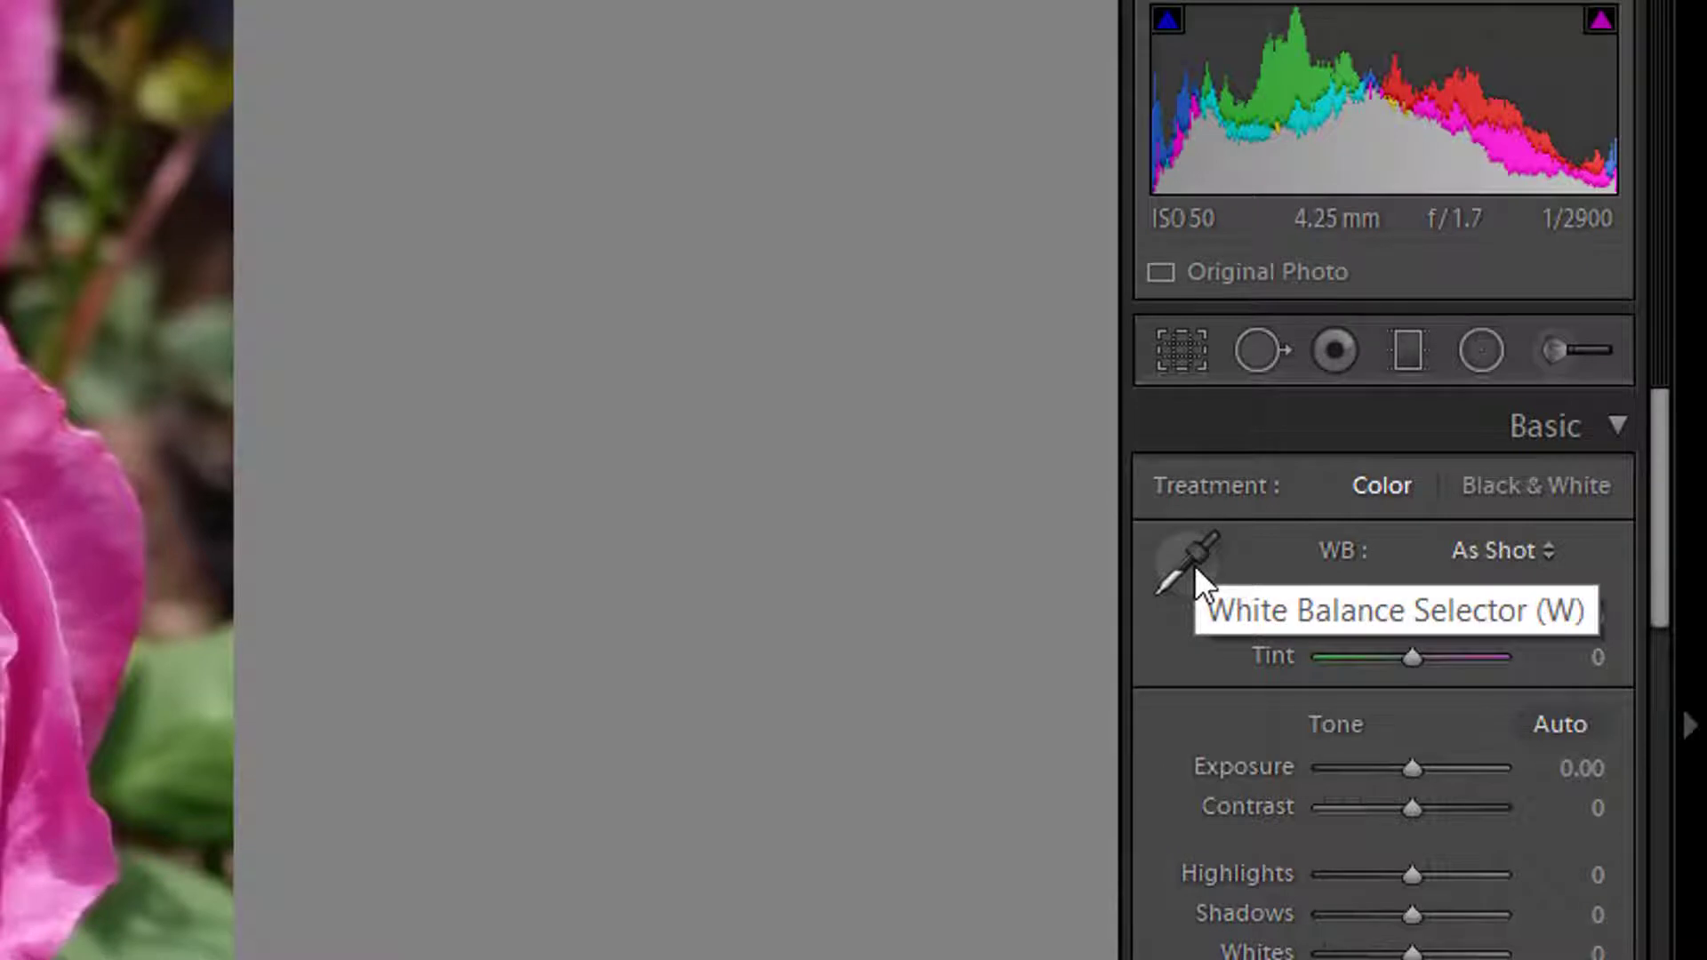
click(1193, 563)
click(1201, 550)
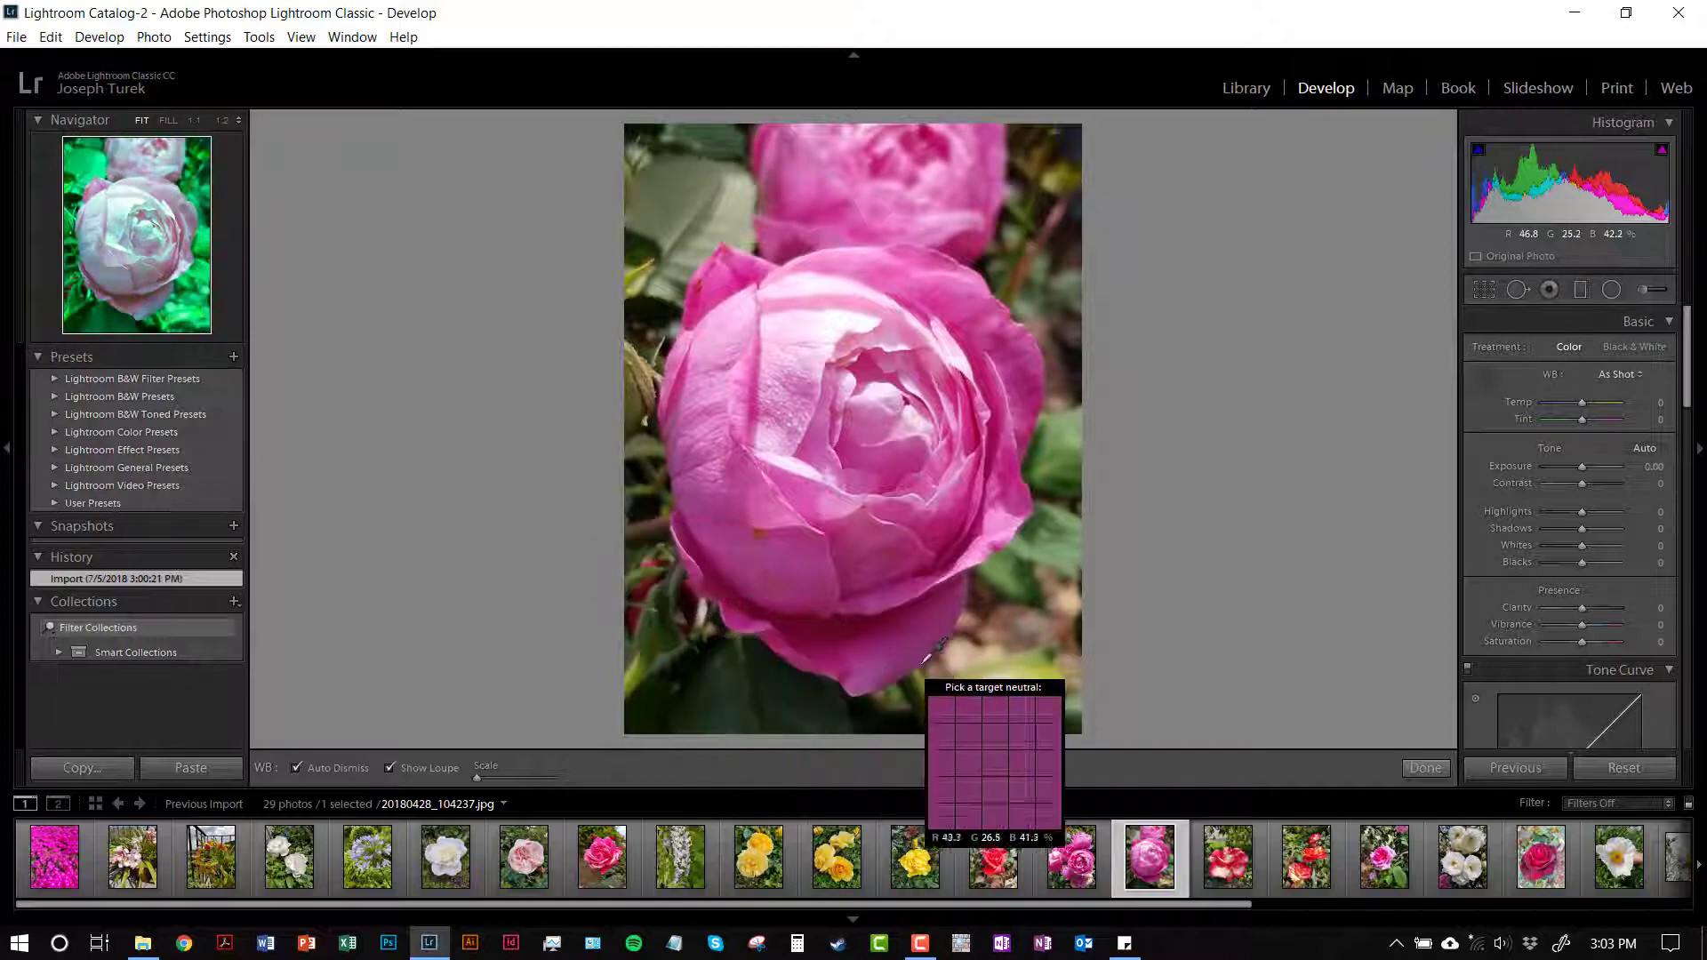
click(1019, 629)
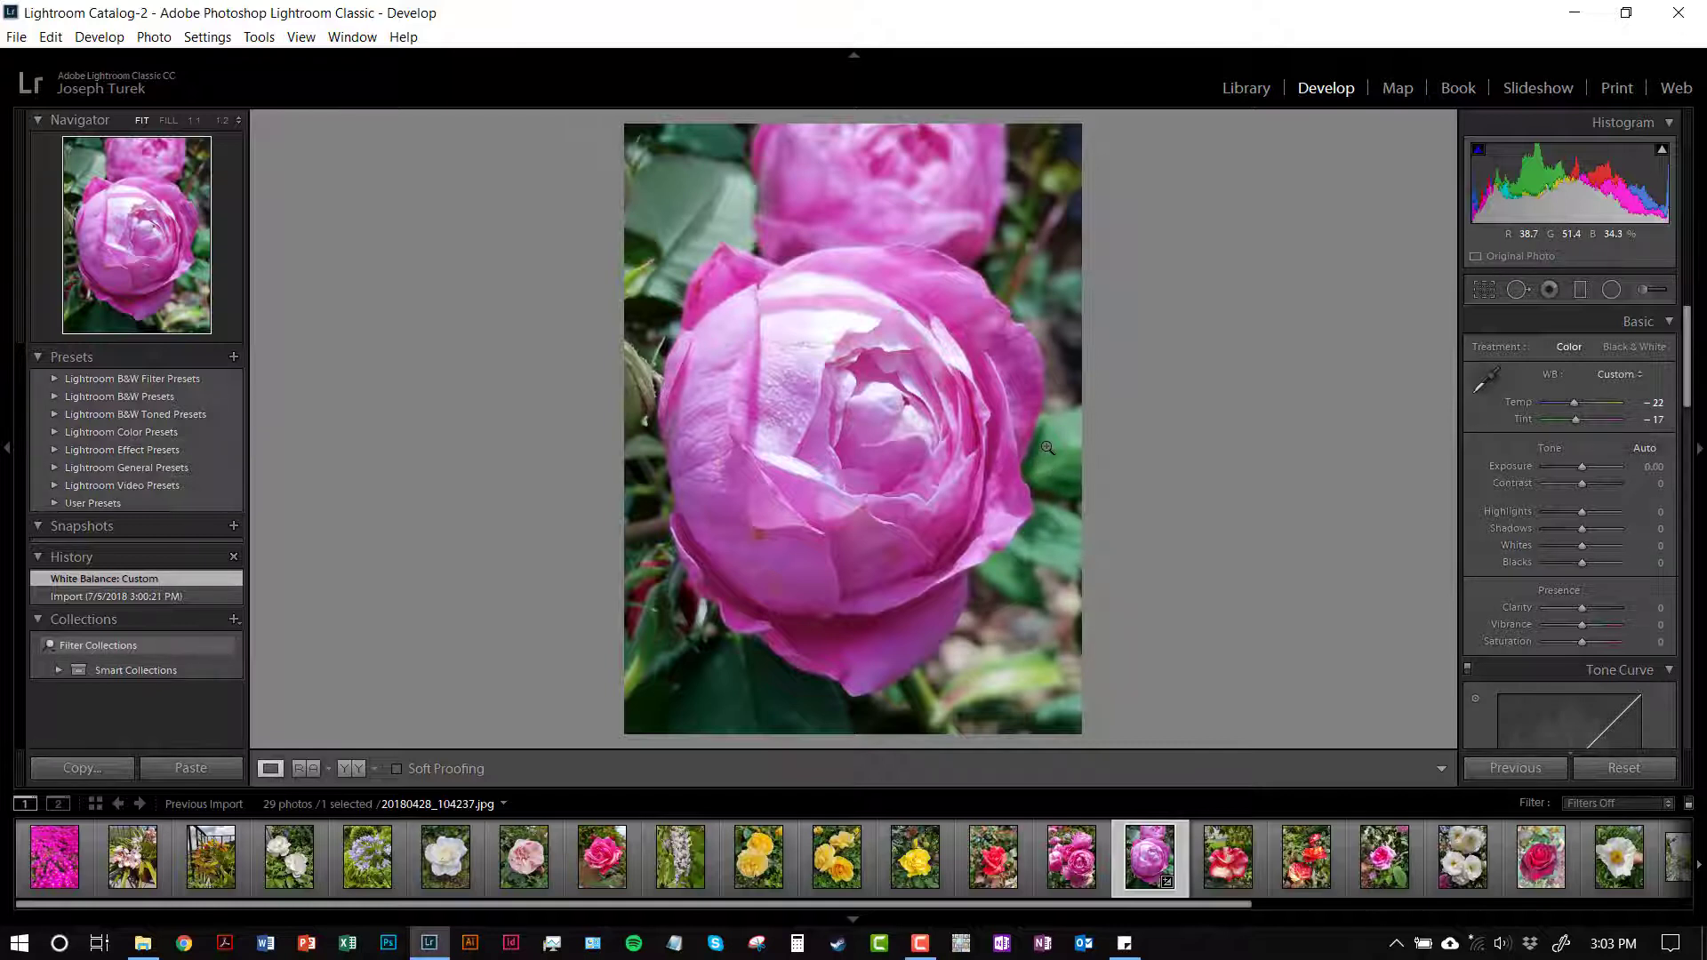
Compare other neutral points with the White Balance Selector and set the temperature to −18.
click(1498, 381)
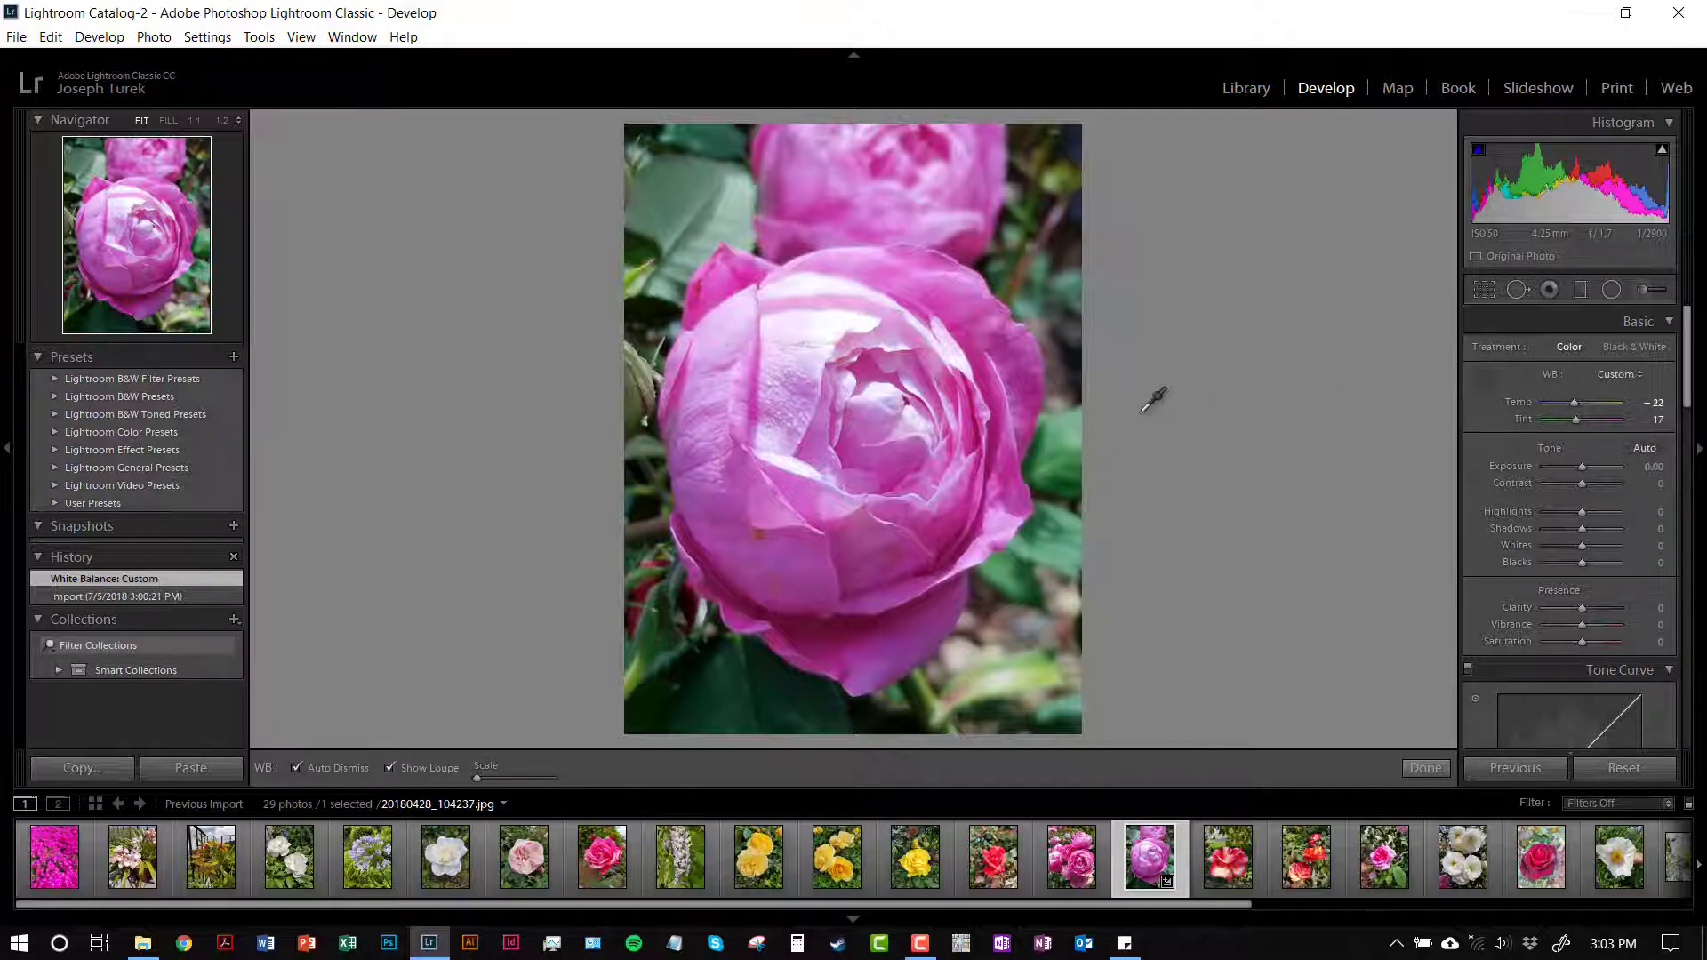
click(837, 321)
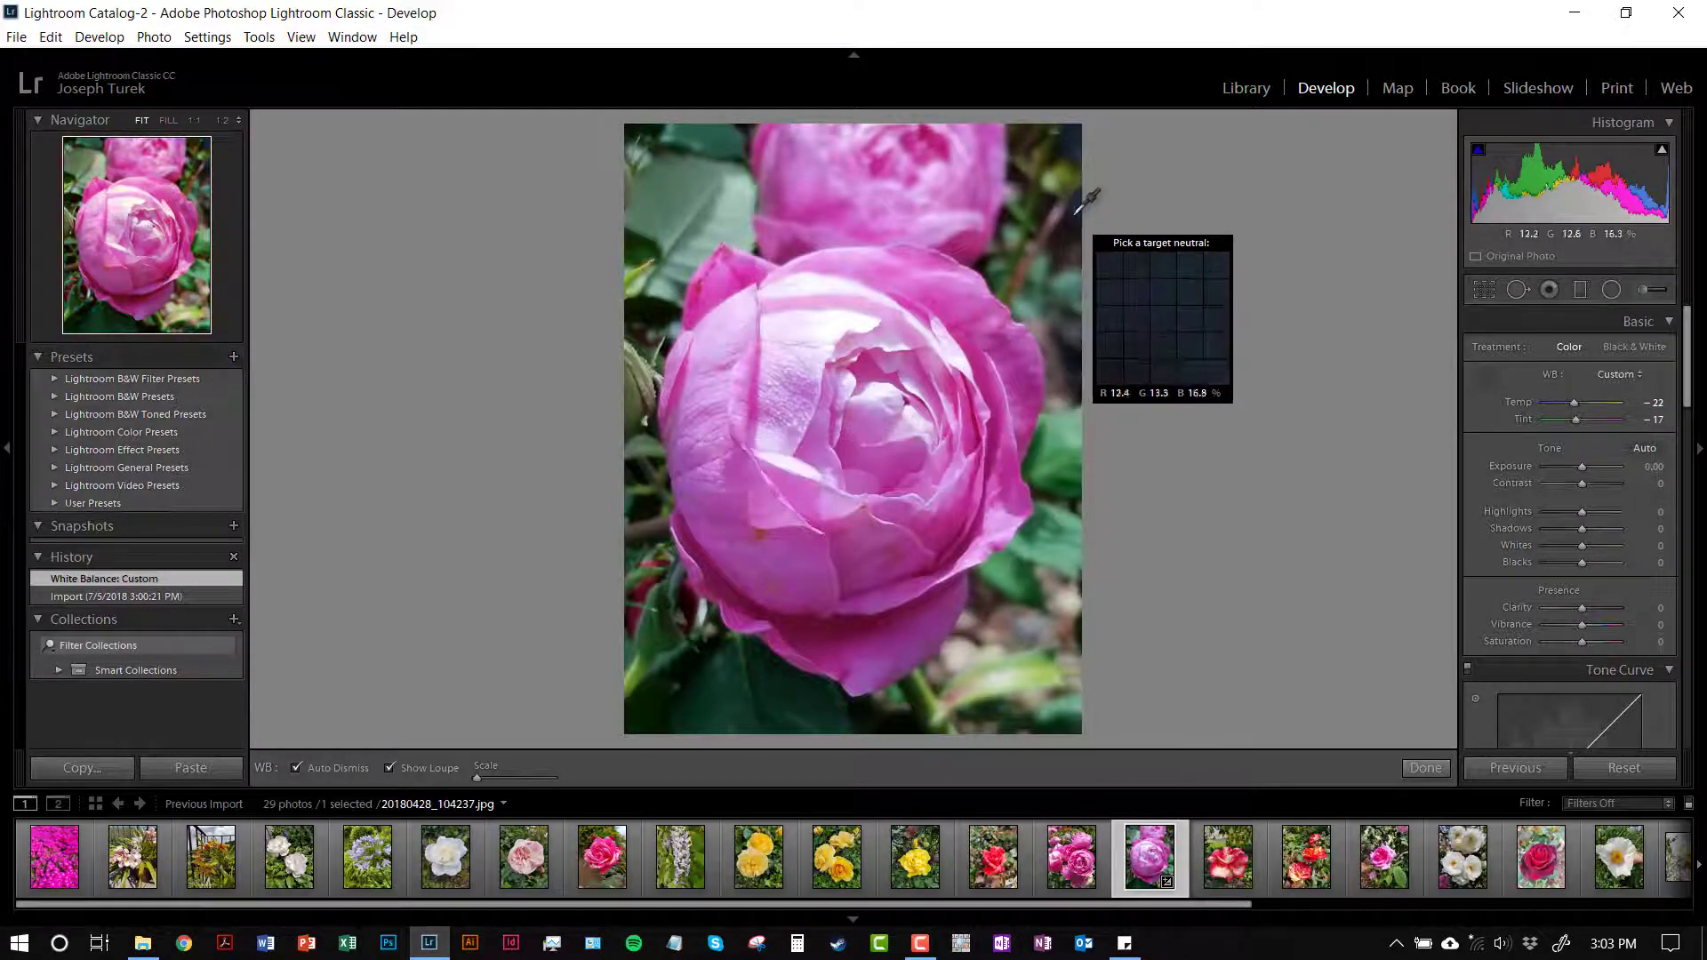
click(1087, 188)
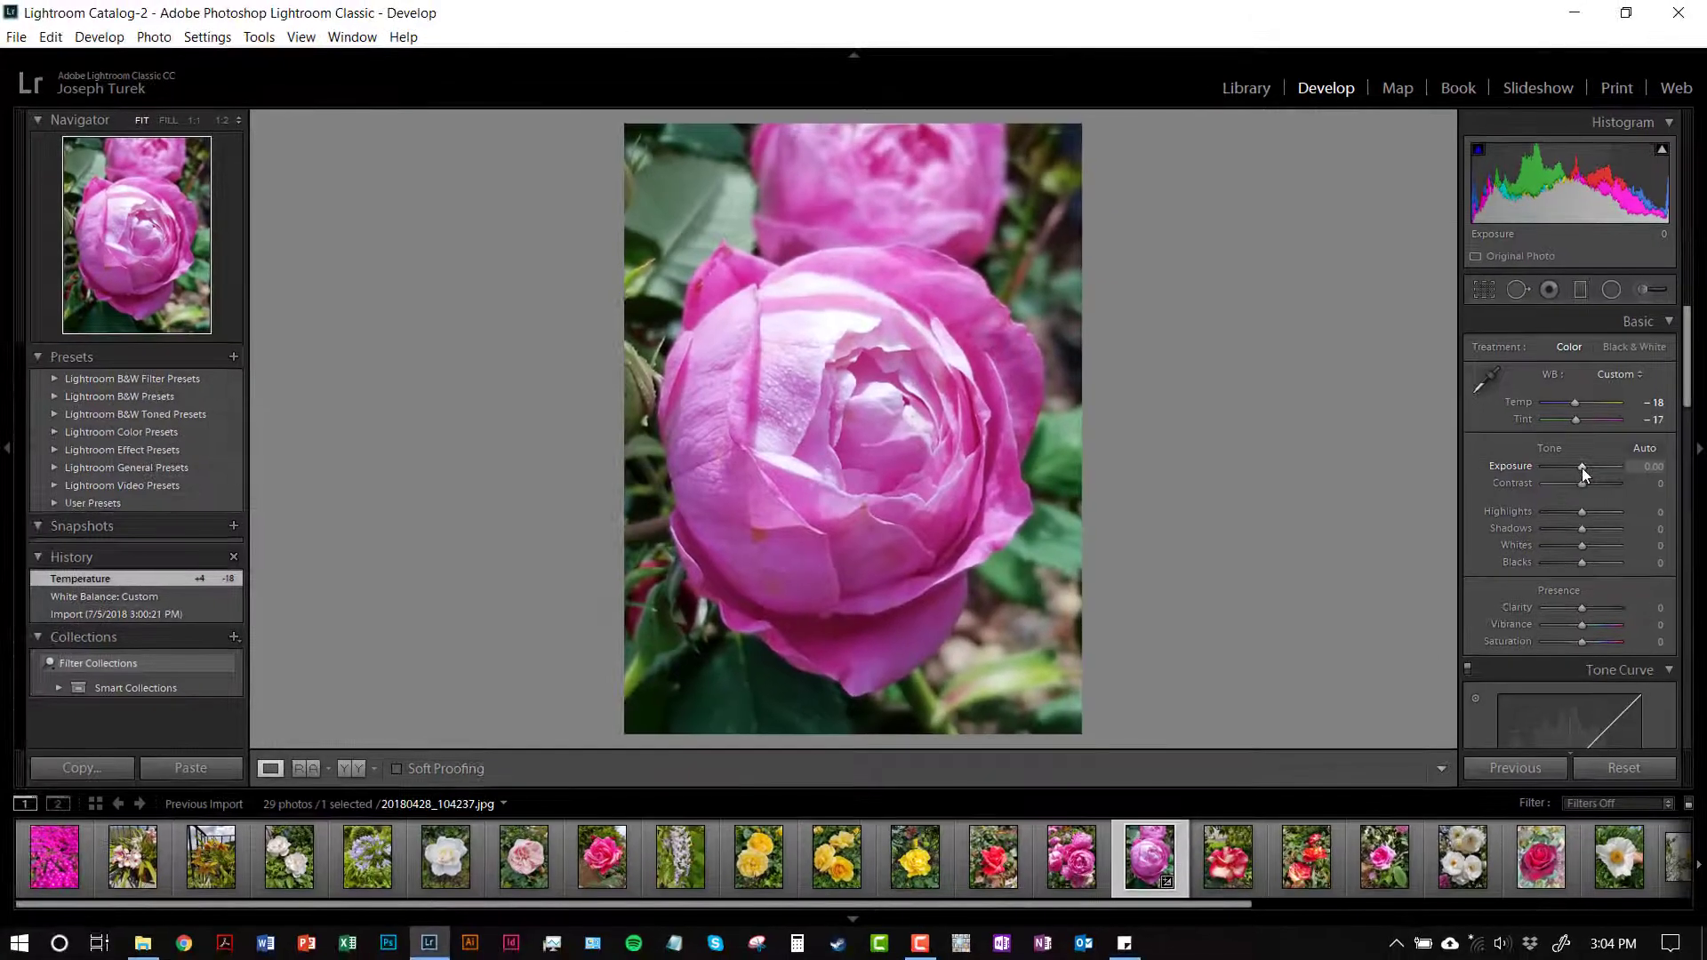
Set the rose photo's exposure to +0.60 and its contrast to +17.
drag(1582, 468, 1588, 484)
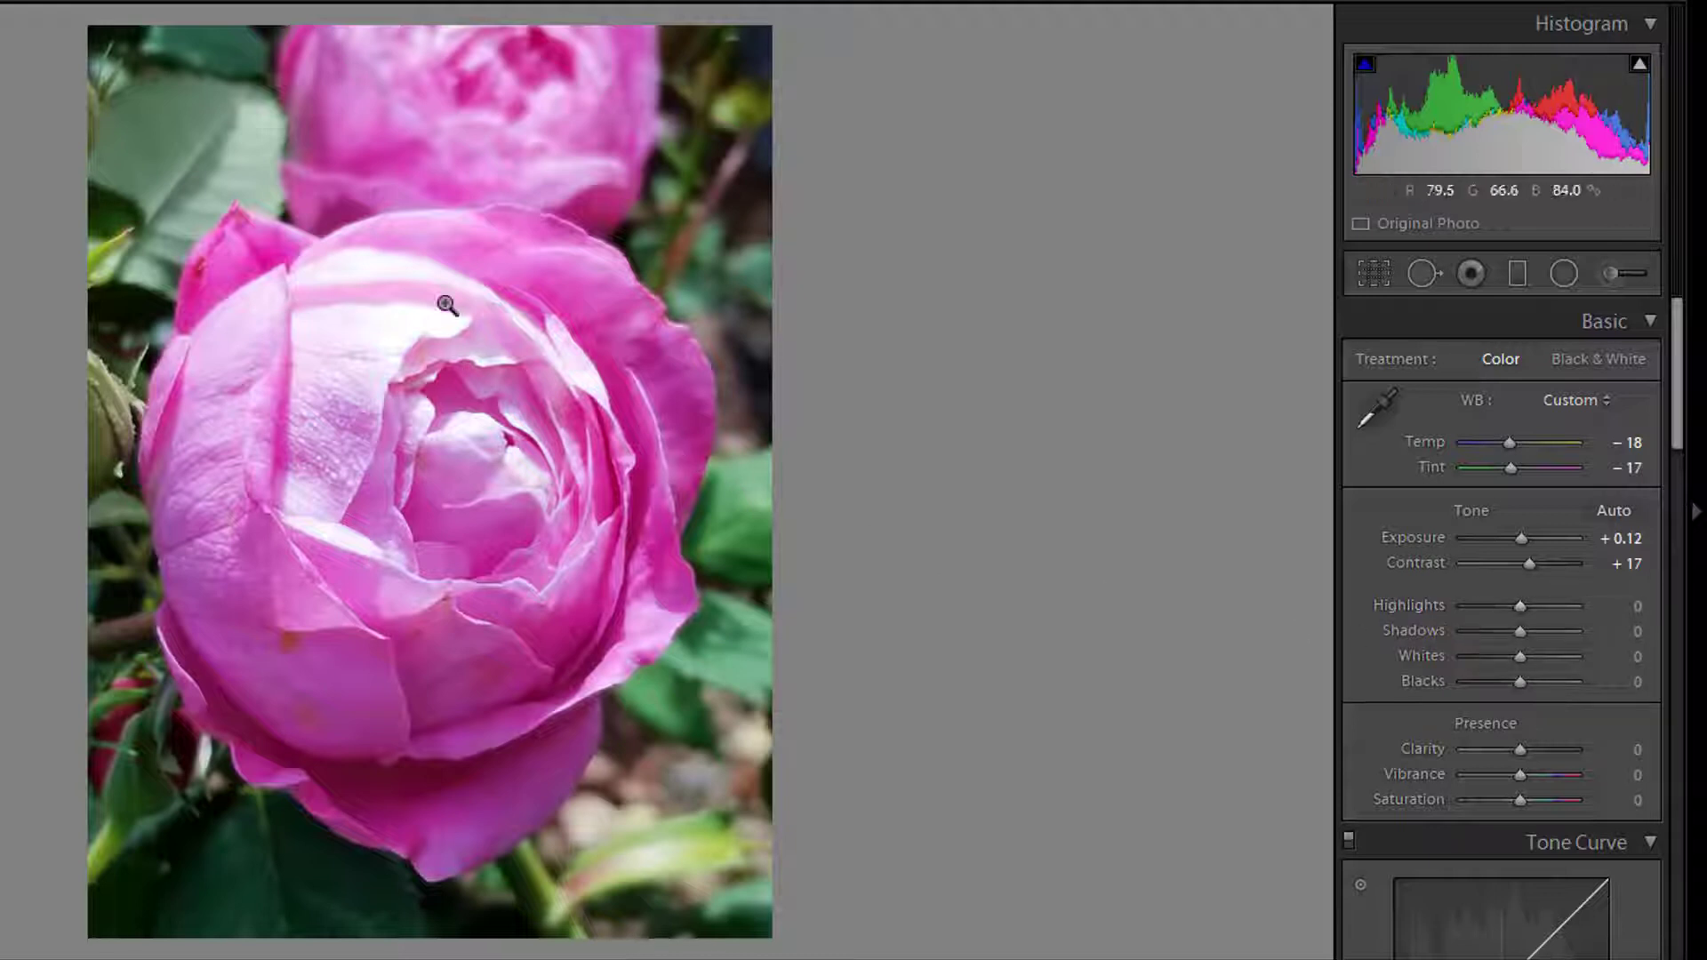
double_click(1523, 537)
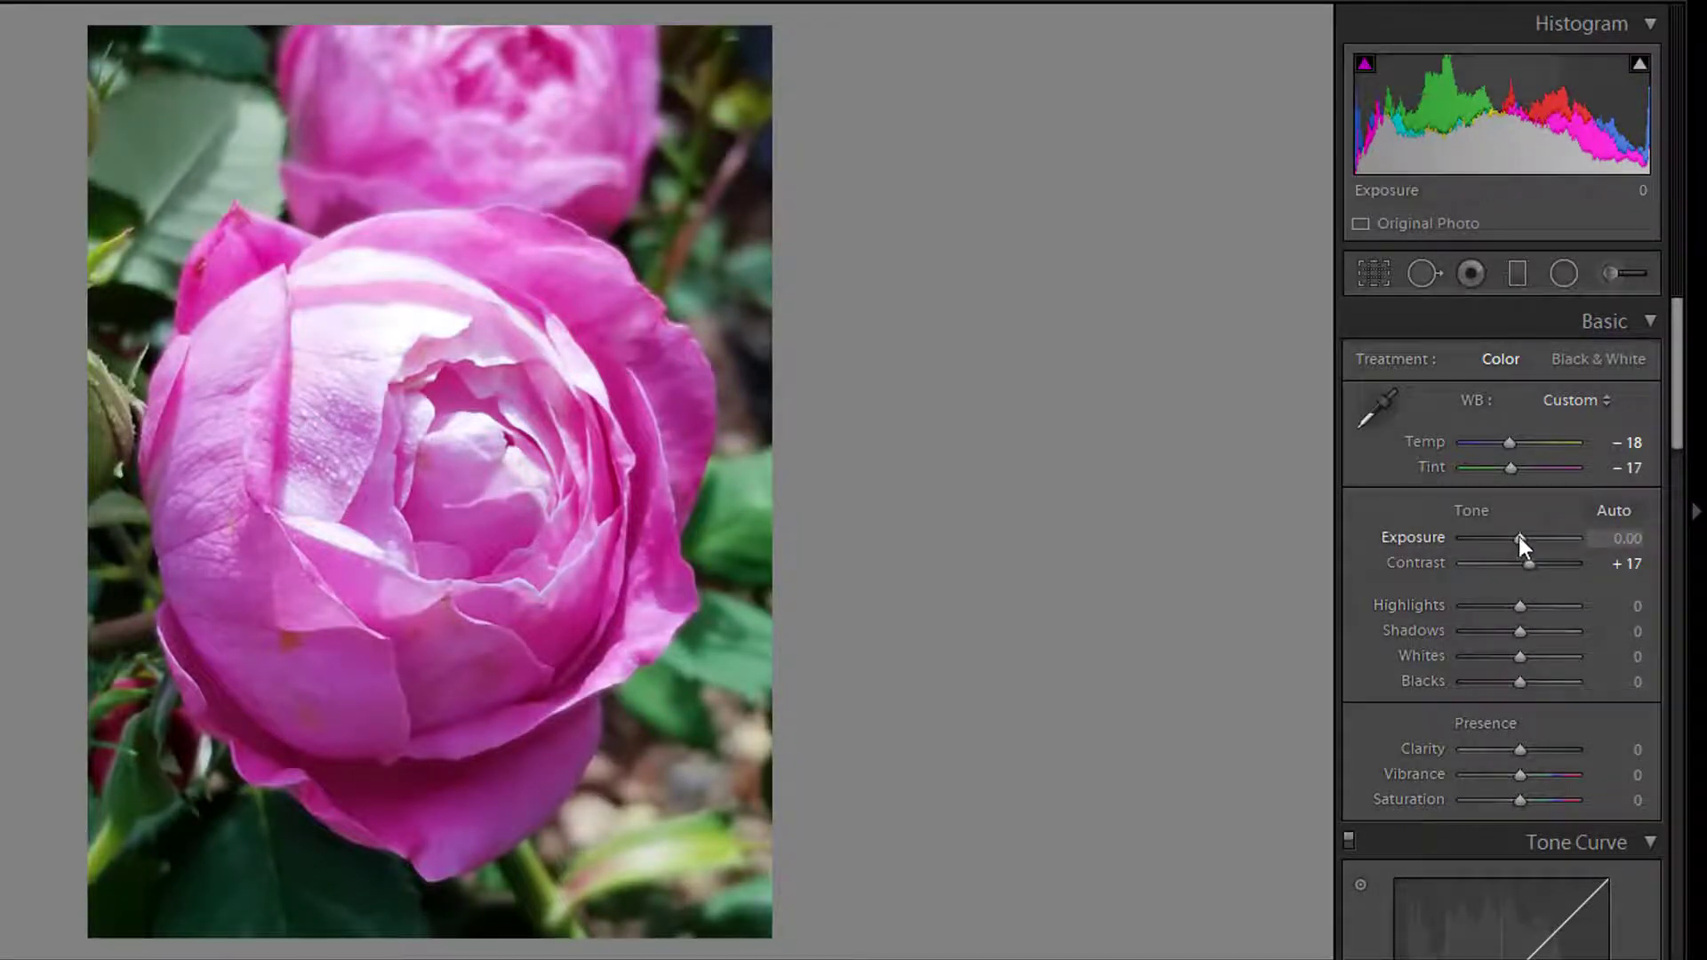
drag(1519, 536, 1526, 537)
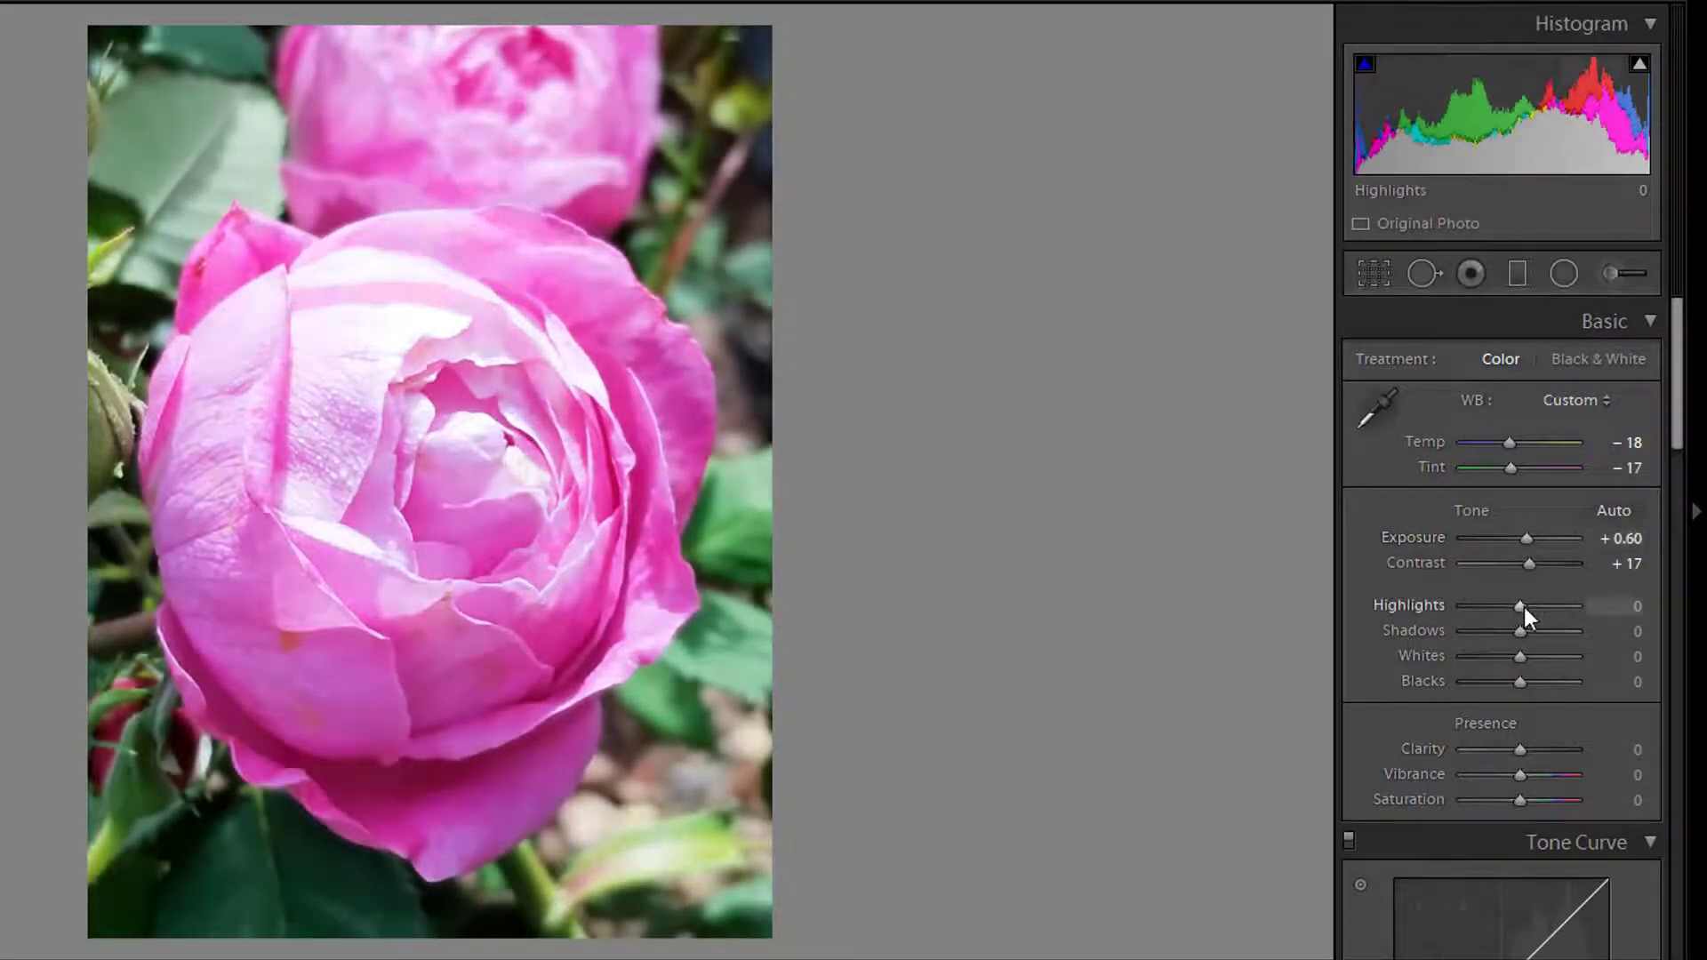
Set the photo's highlights to −40, shadows to −2, whites to +14 and blacks to +19.
mouse_move(1524, 606)
mouse_down()
mouse_move(1460, 602)
mouse_move(1524, 608)
mouse_up()
drag(1524, 605, 1502, 601)
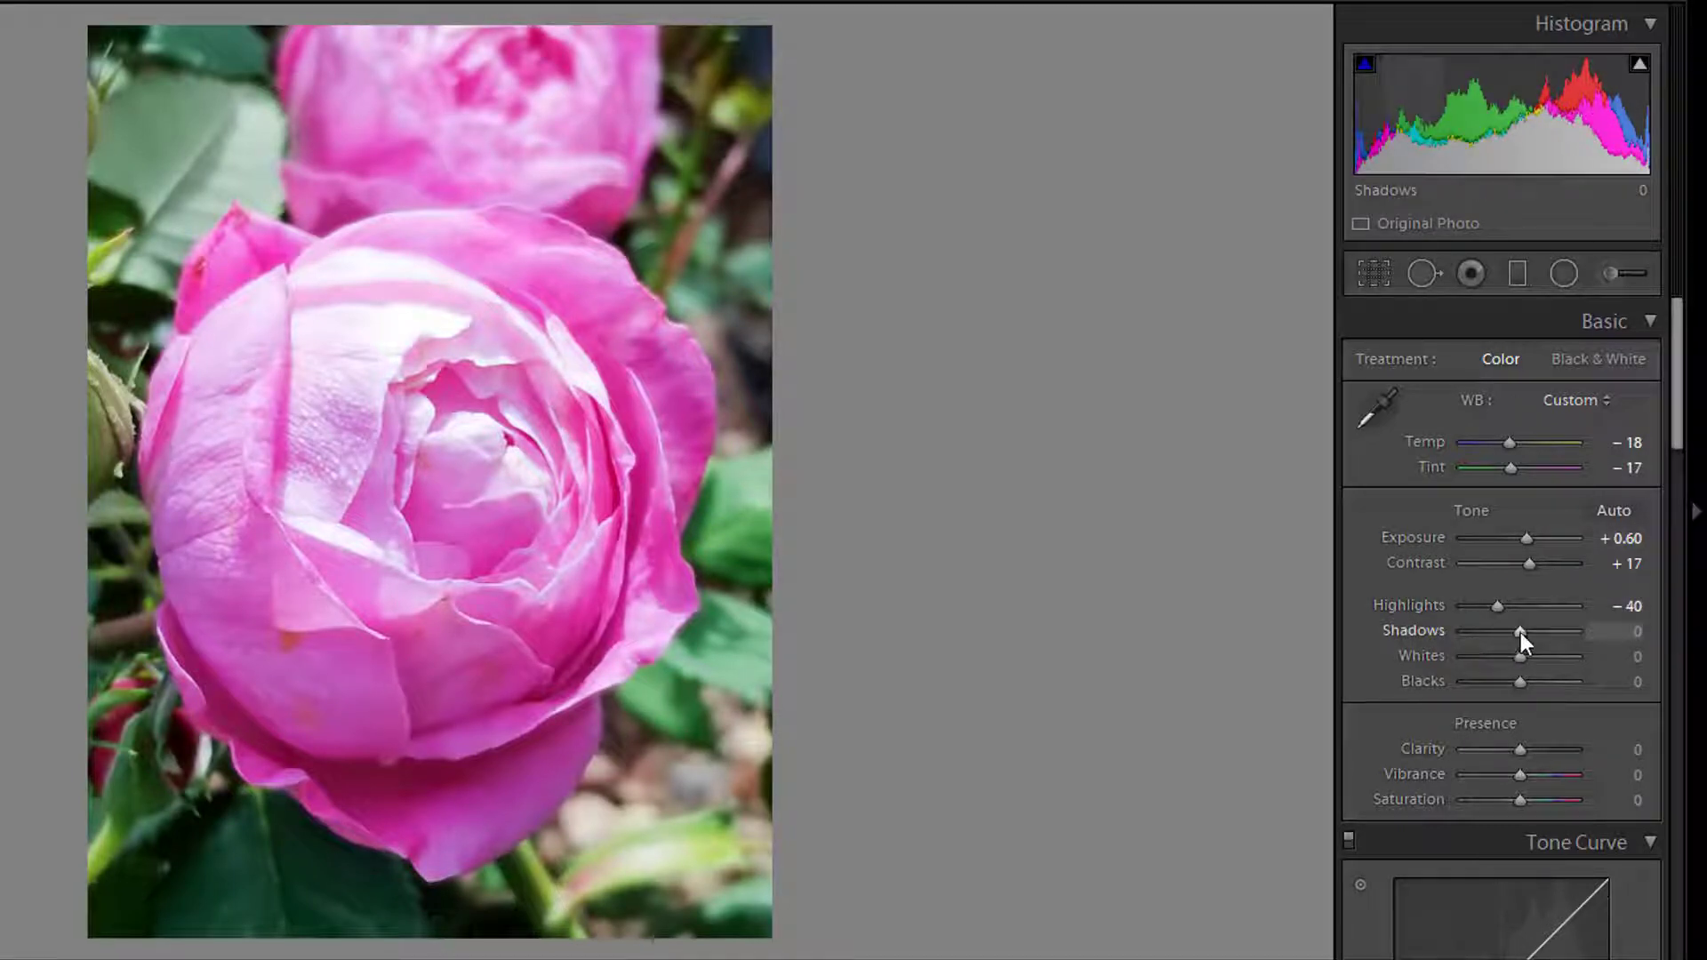
drag(1520, 633, 1531, 680)
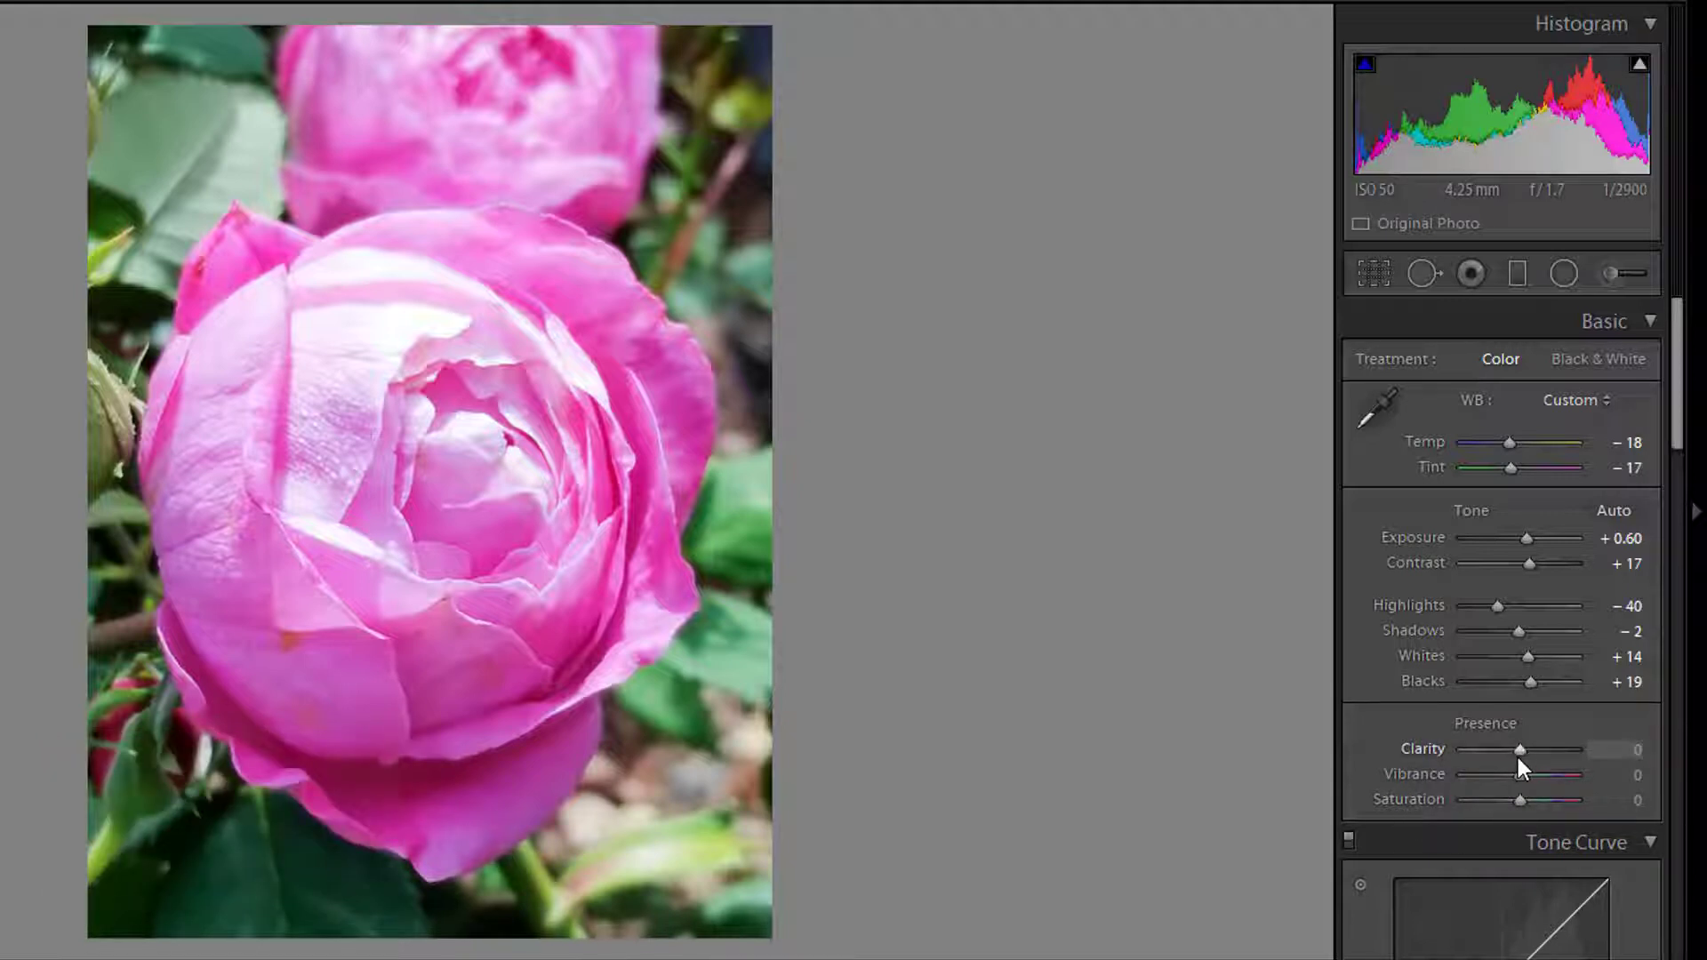
Try clarity values of +57, −38 and +31 on the rose photo, and return clarity to 0.
drag(1518, 749, 1550, 753)
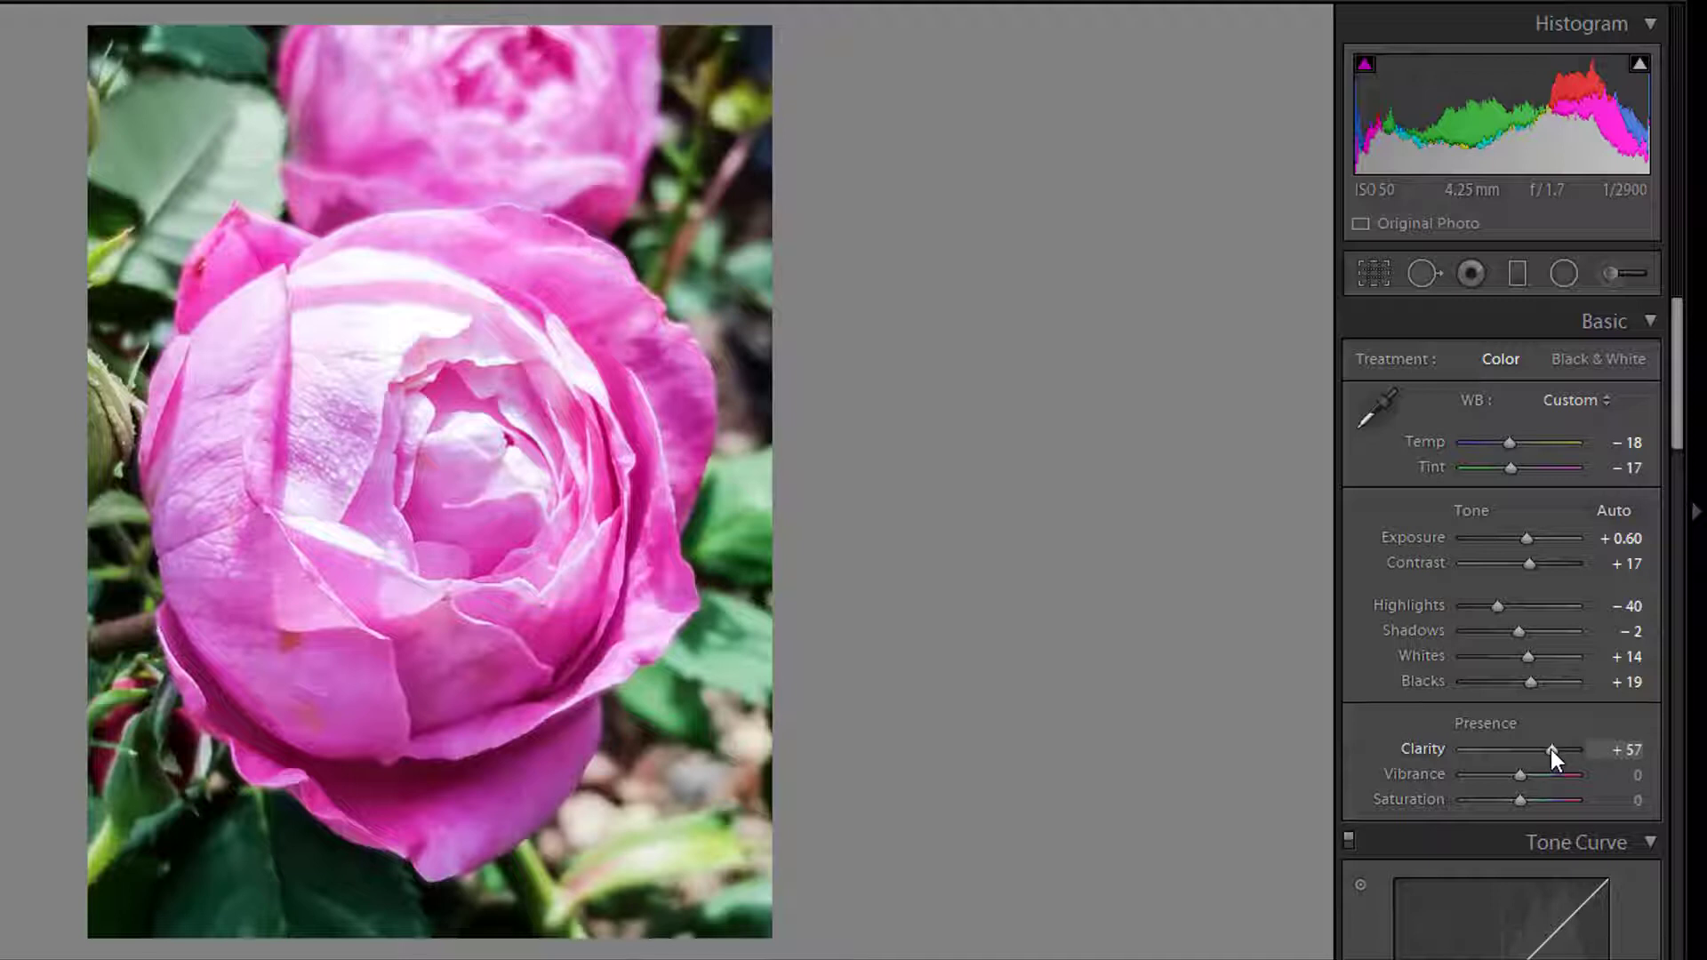
drag(1551, 750, 1497, 756)
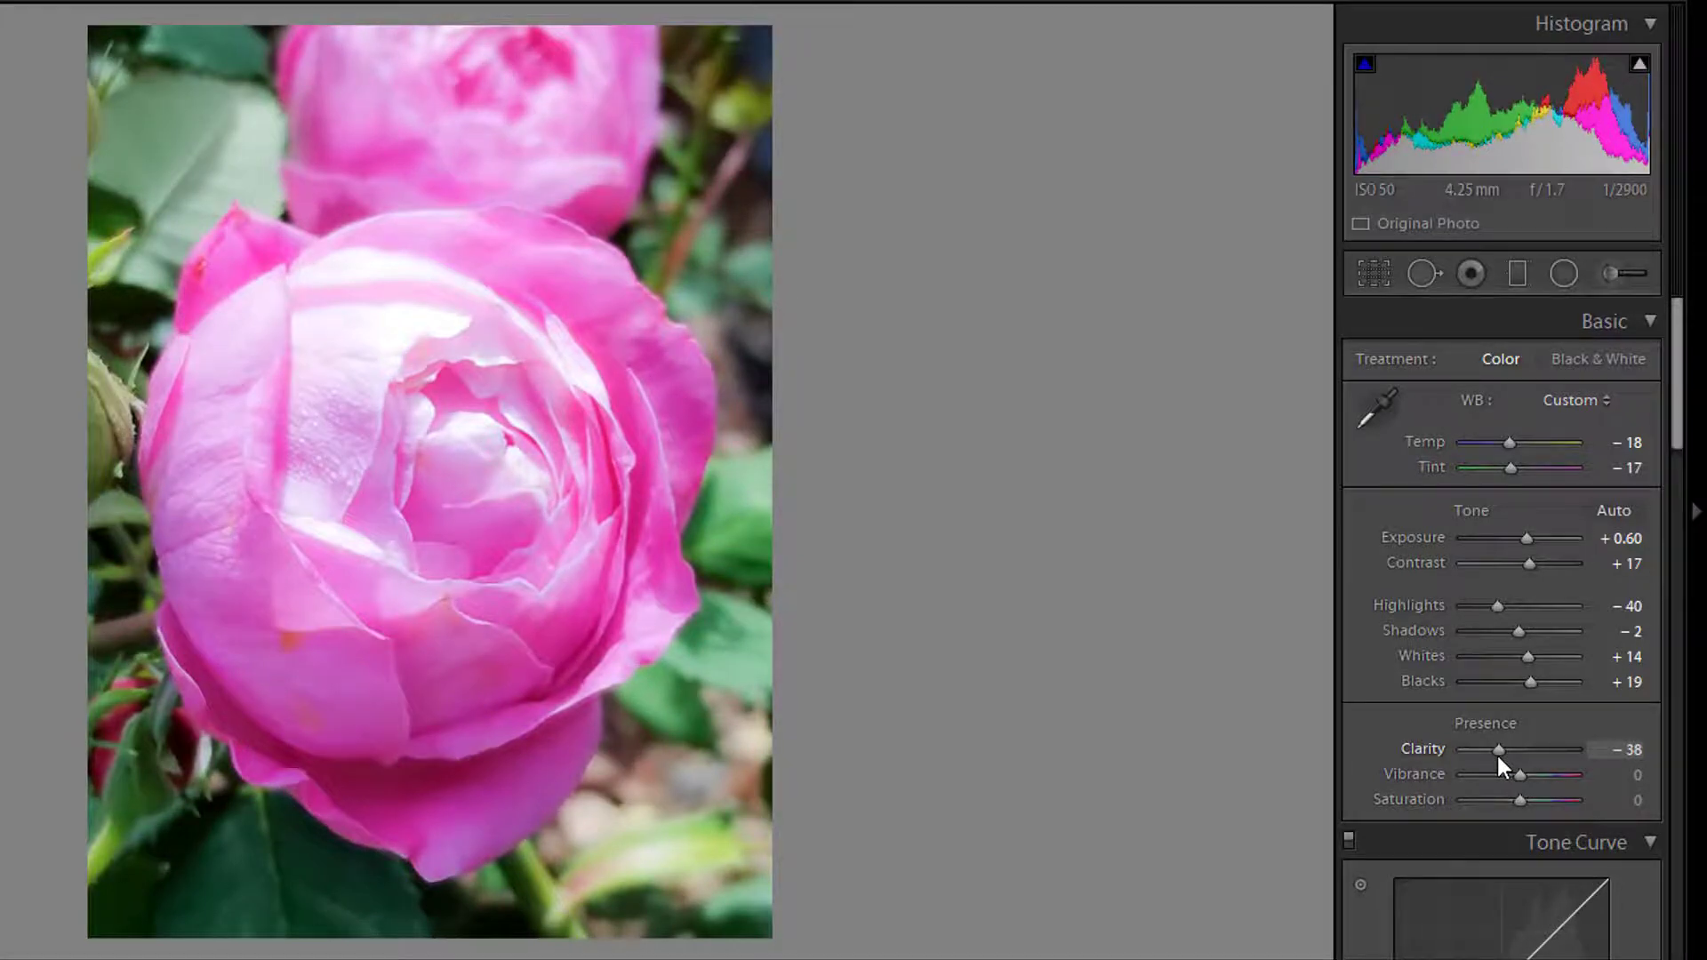
drag(1499, 752, 1544, 756)
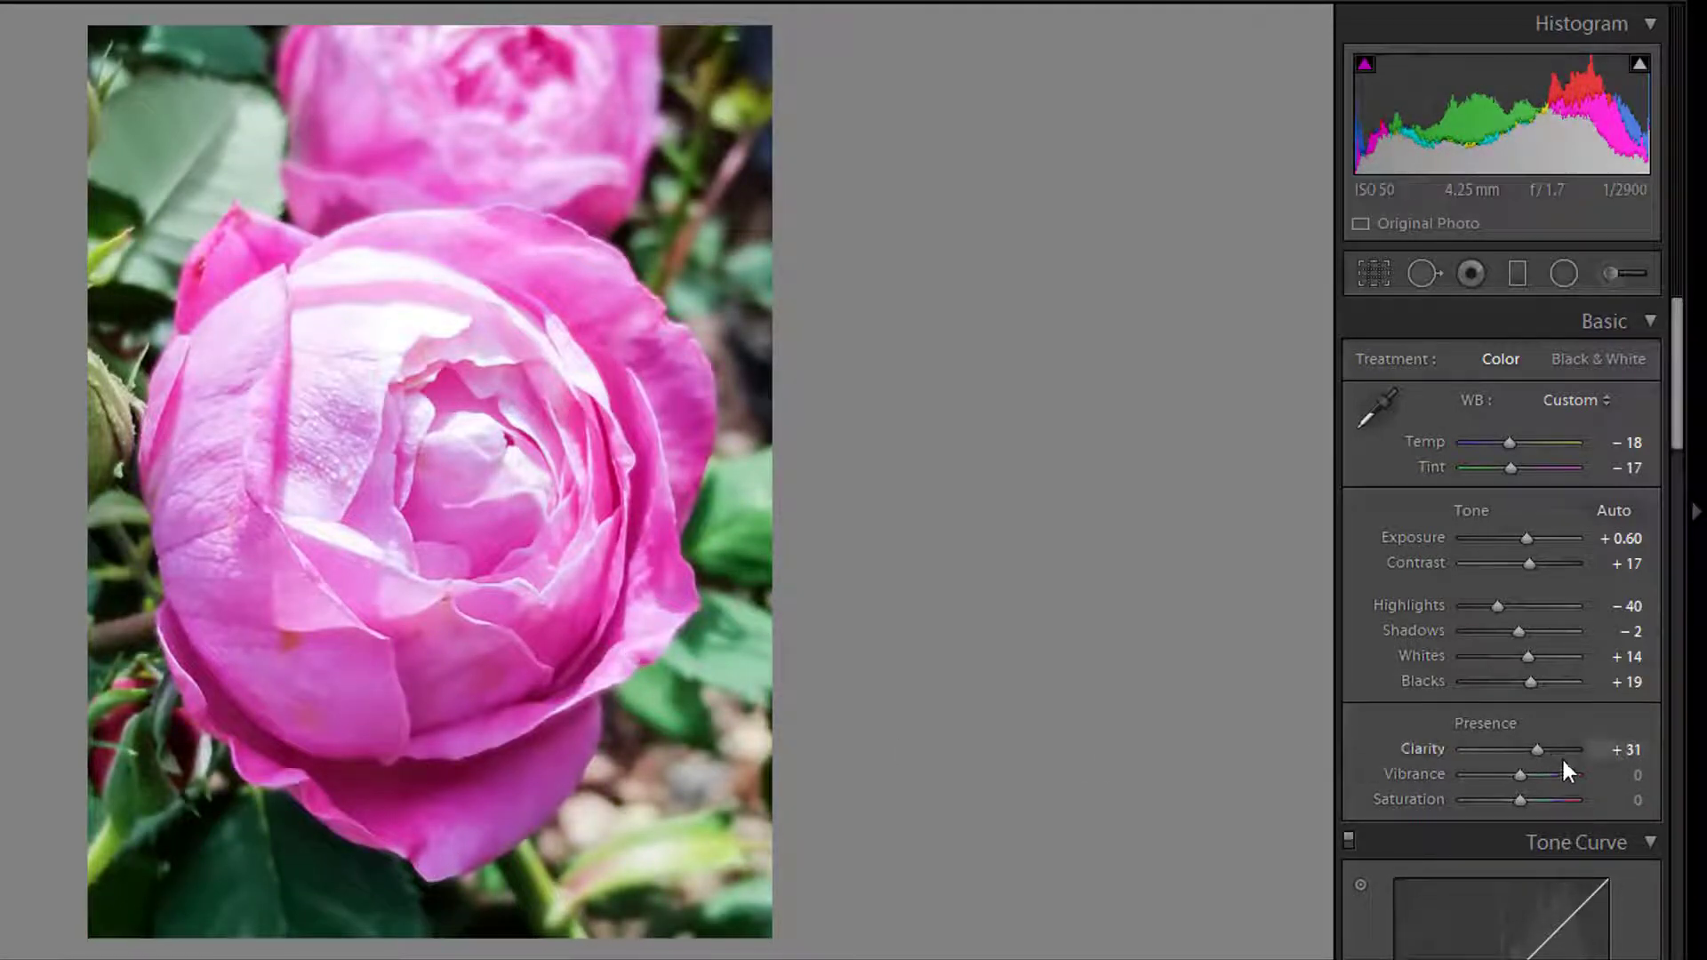
drag(1539, 749, 1522, 754)
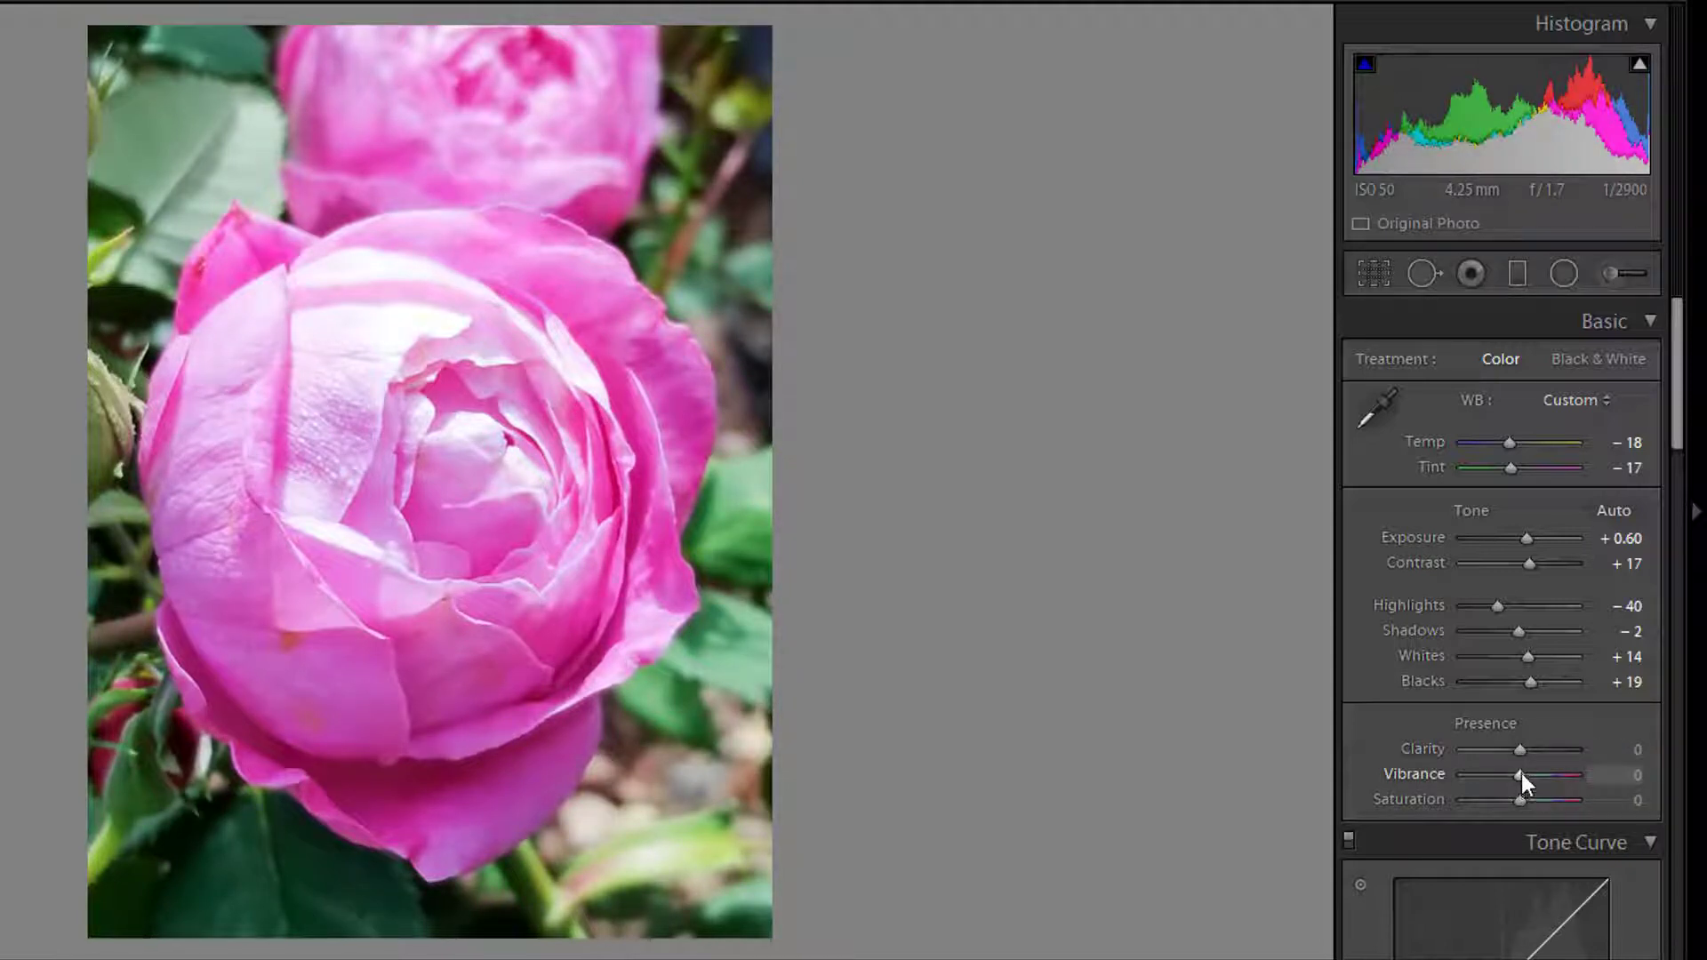
Set the rose photo's vibrance to +2 and saturation to +5, and lower the tone curve's Darks to −14.
mouse_move(1523, 772)
mouse_down()
mouse_move(1536, 774)
mouse_move(1524, 803)
mouse_up()
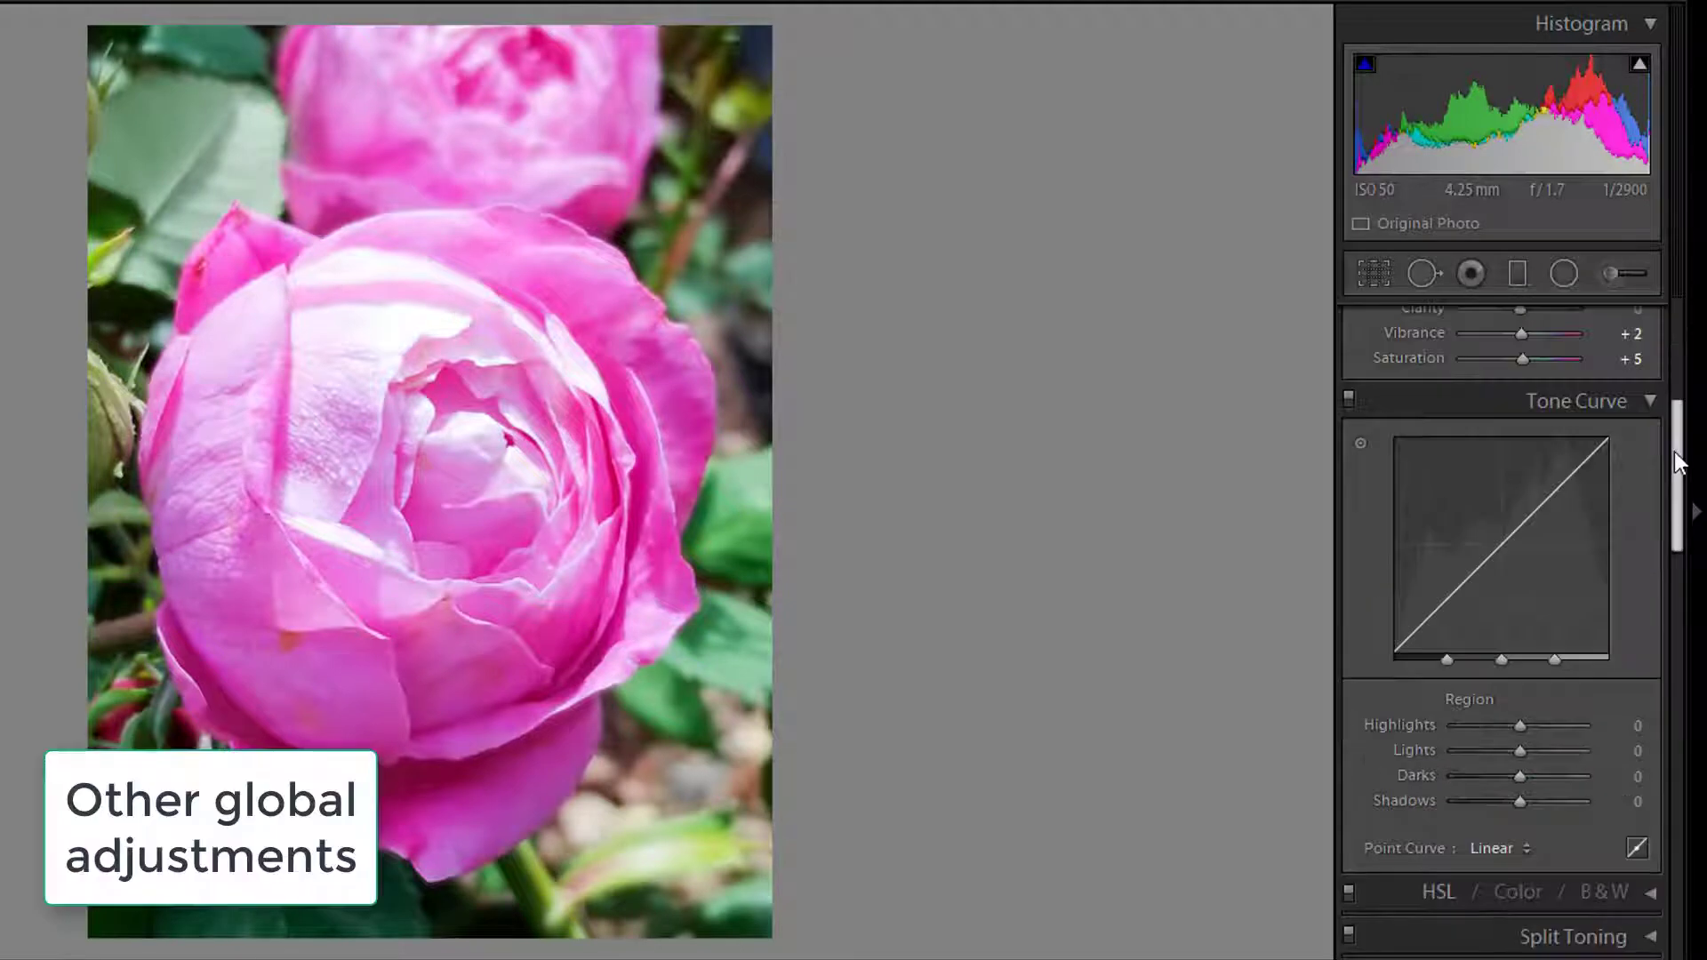
mouse_move(1679, 455)
mouse_down()
mouse_move(1681, 398)
mouse_move(1679, 451)
mouse_up()
scroll(1680, 460, down, 2)
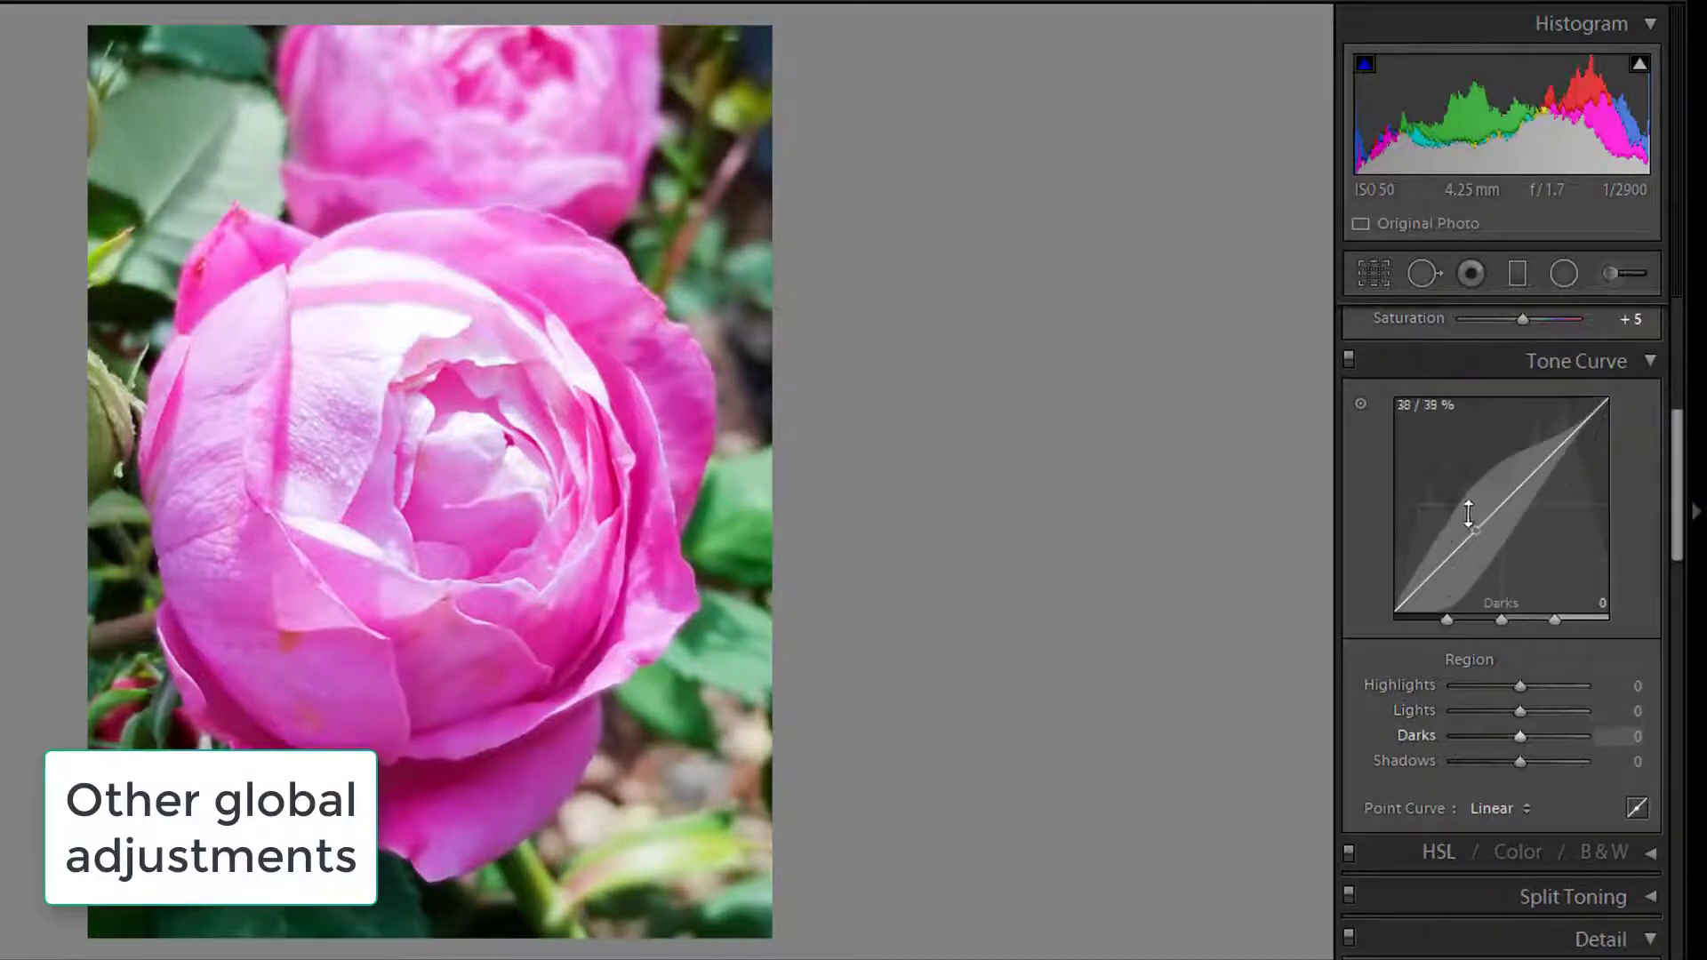
drag(1485, 523, 1485, 528)
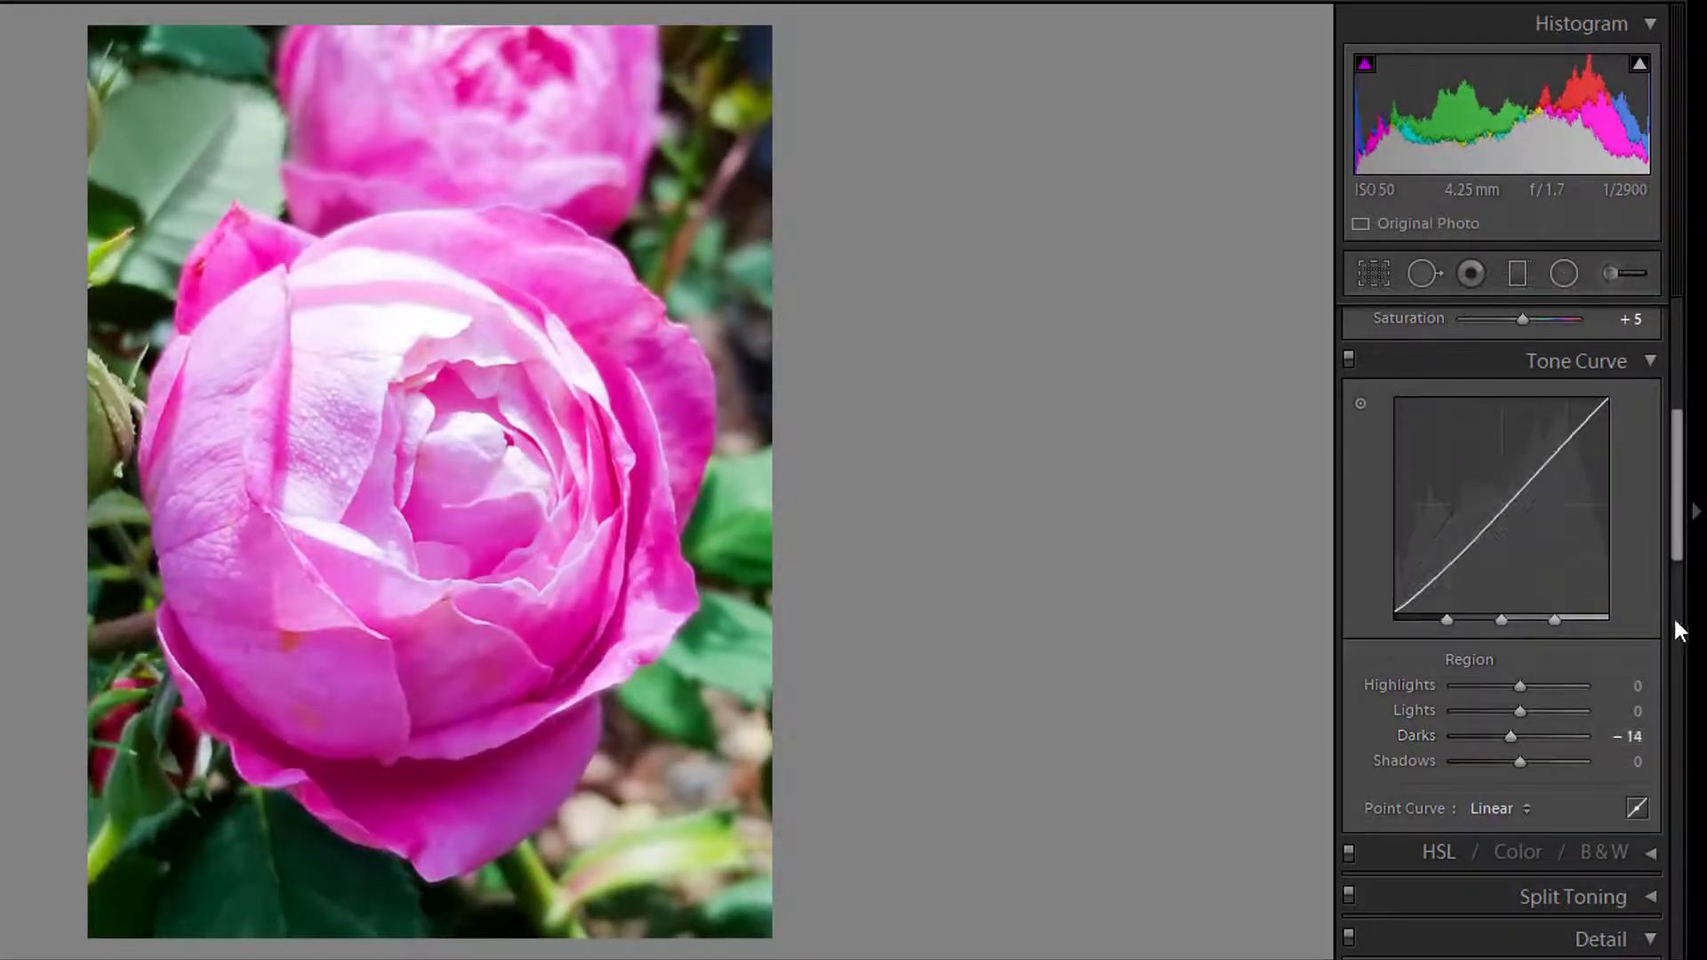
Examine the HSL, Split Toning, Detail, Lens Corrections and Transform adjustments available for the rose photo.
drag(1681, 534, 1679, 578)
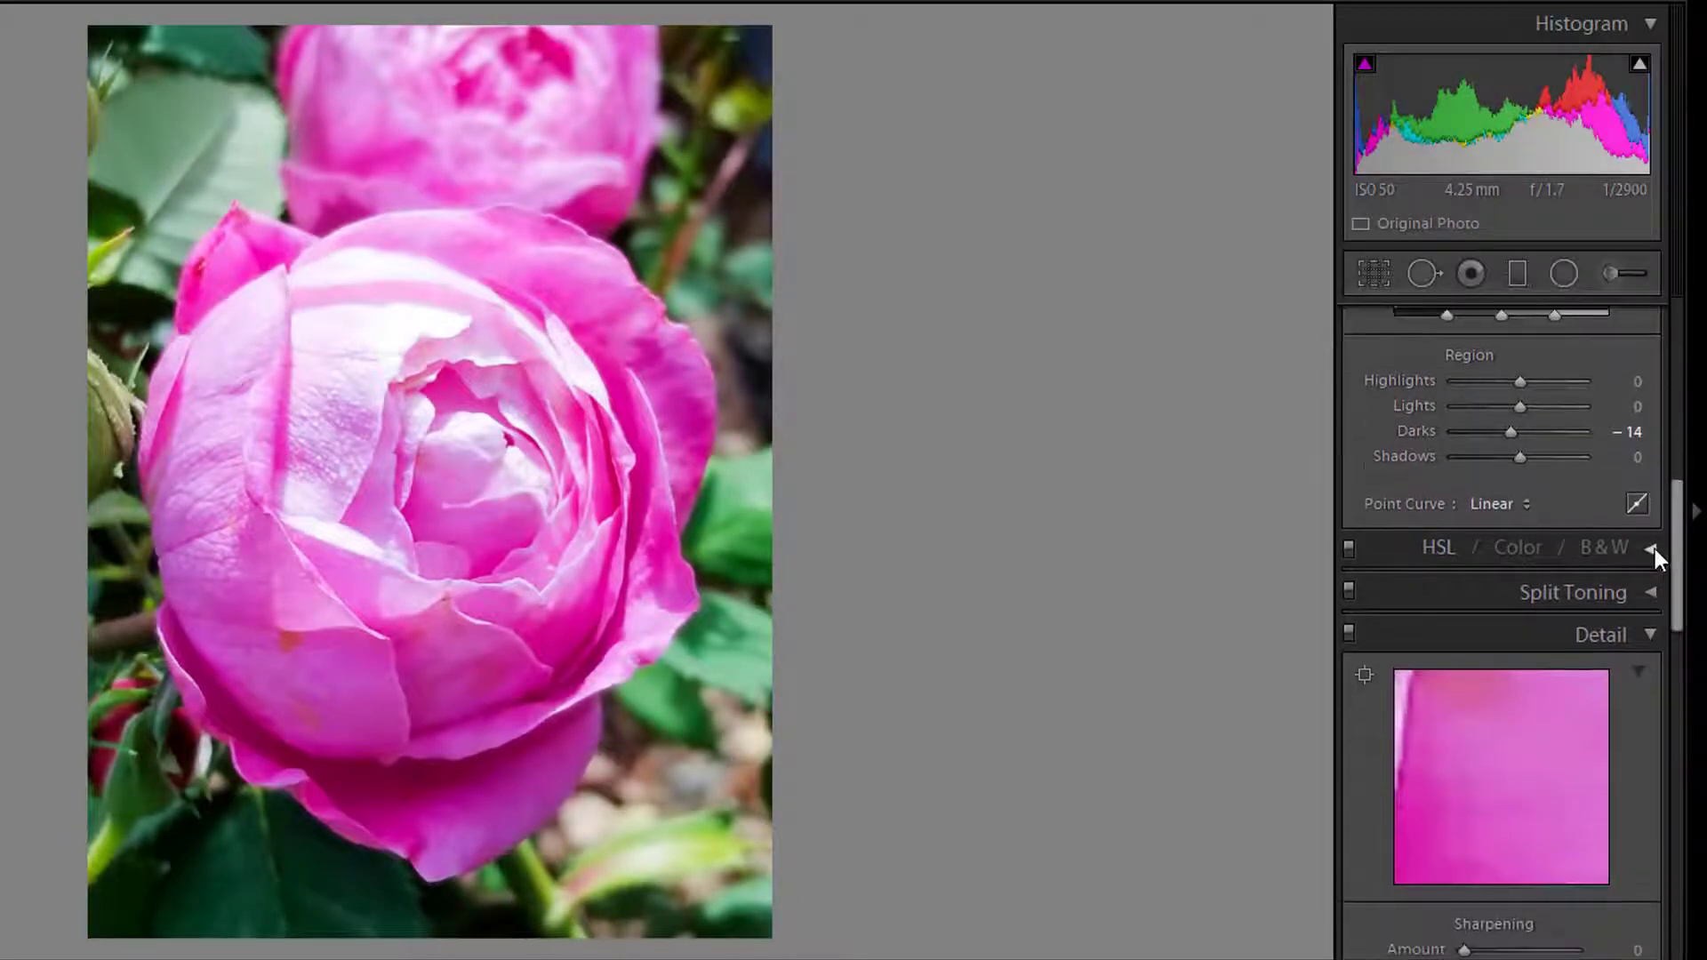
click(1654, 547)
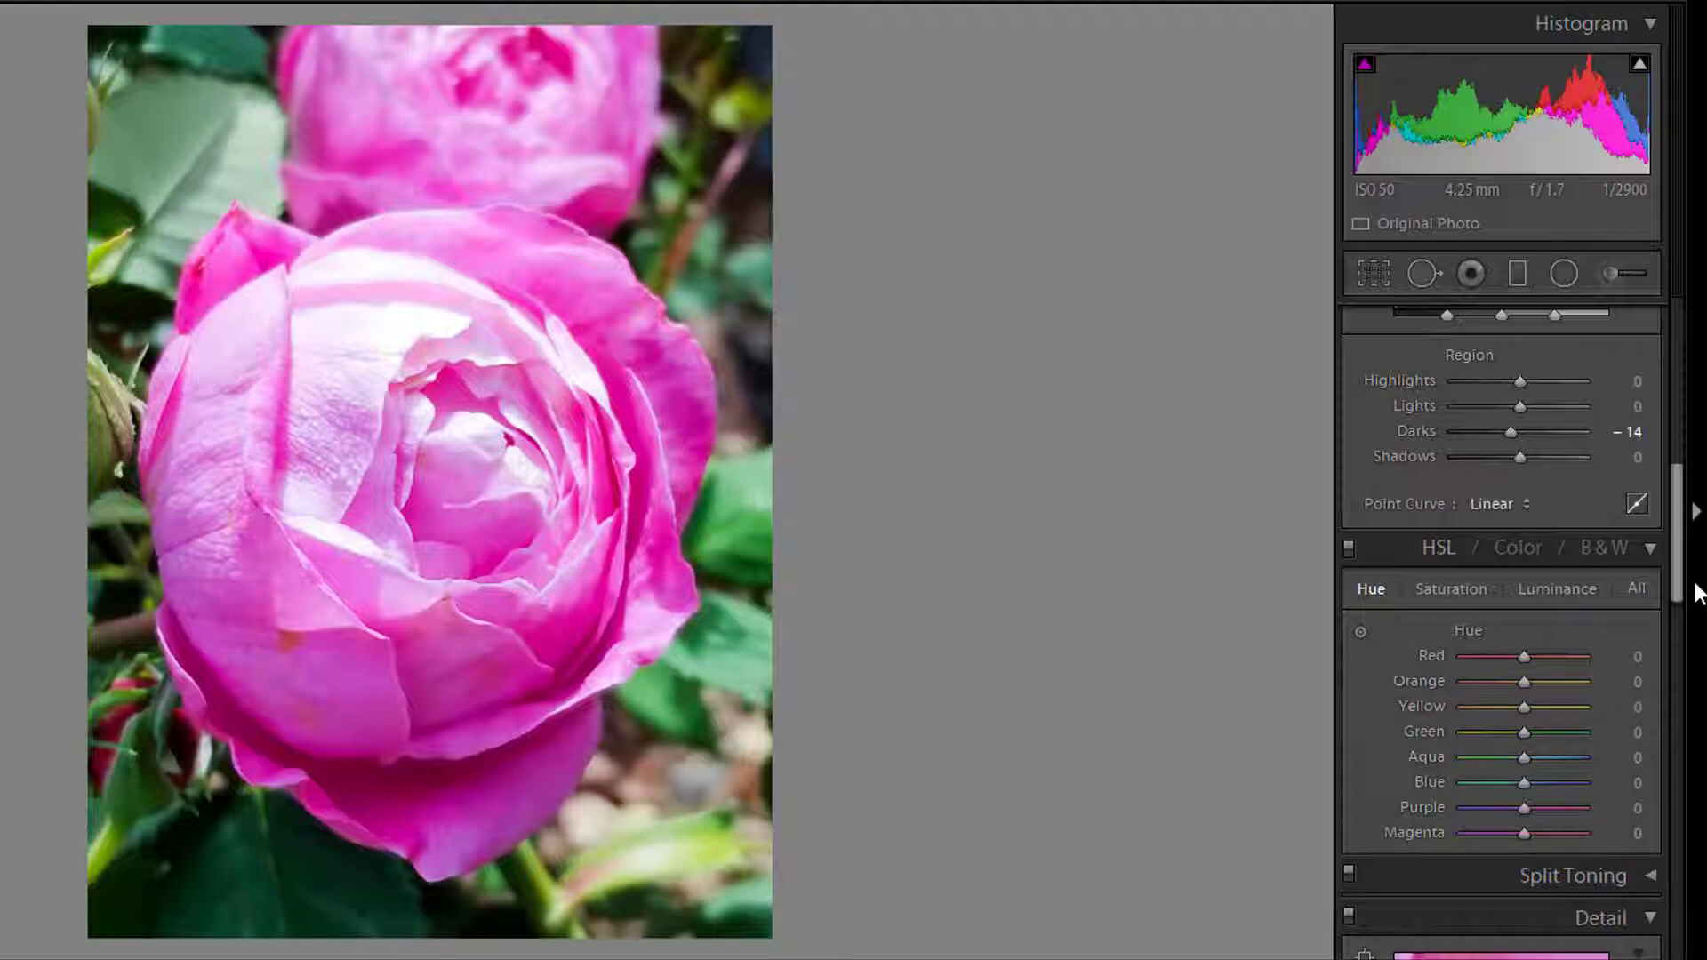
drag(1677, 560, 1675, 627)
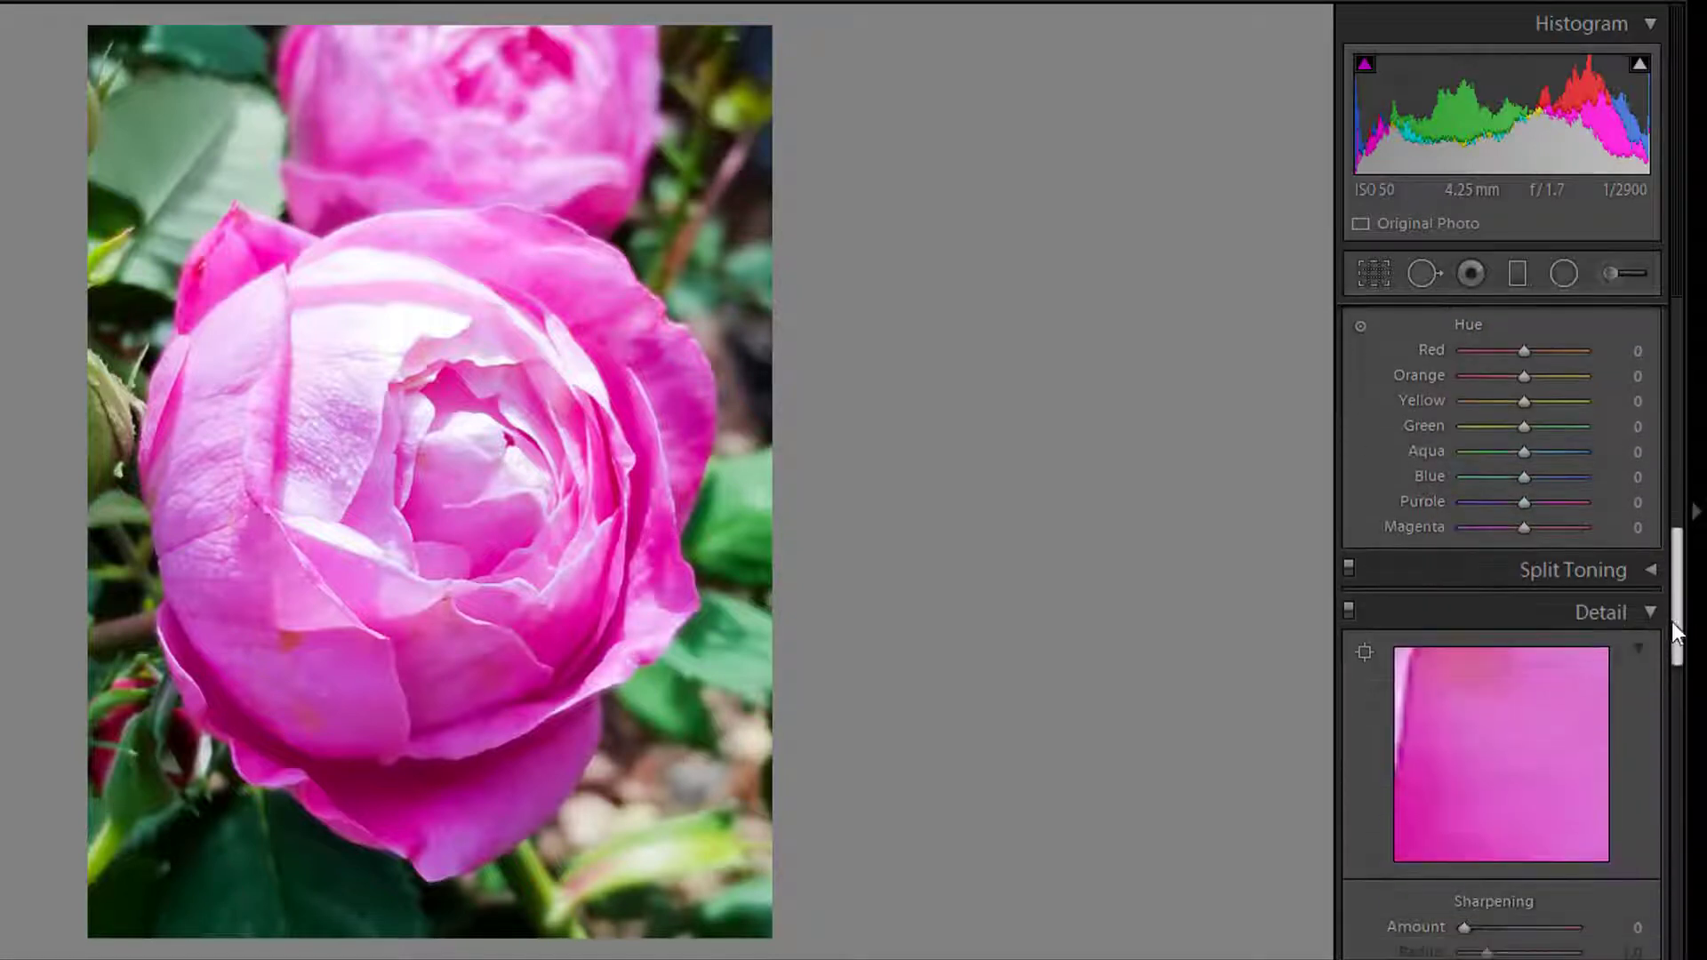
click(1650, 571)
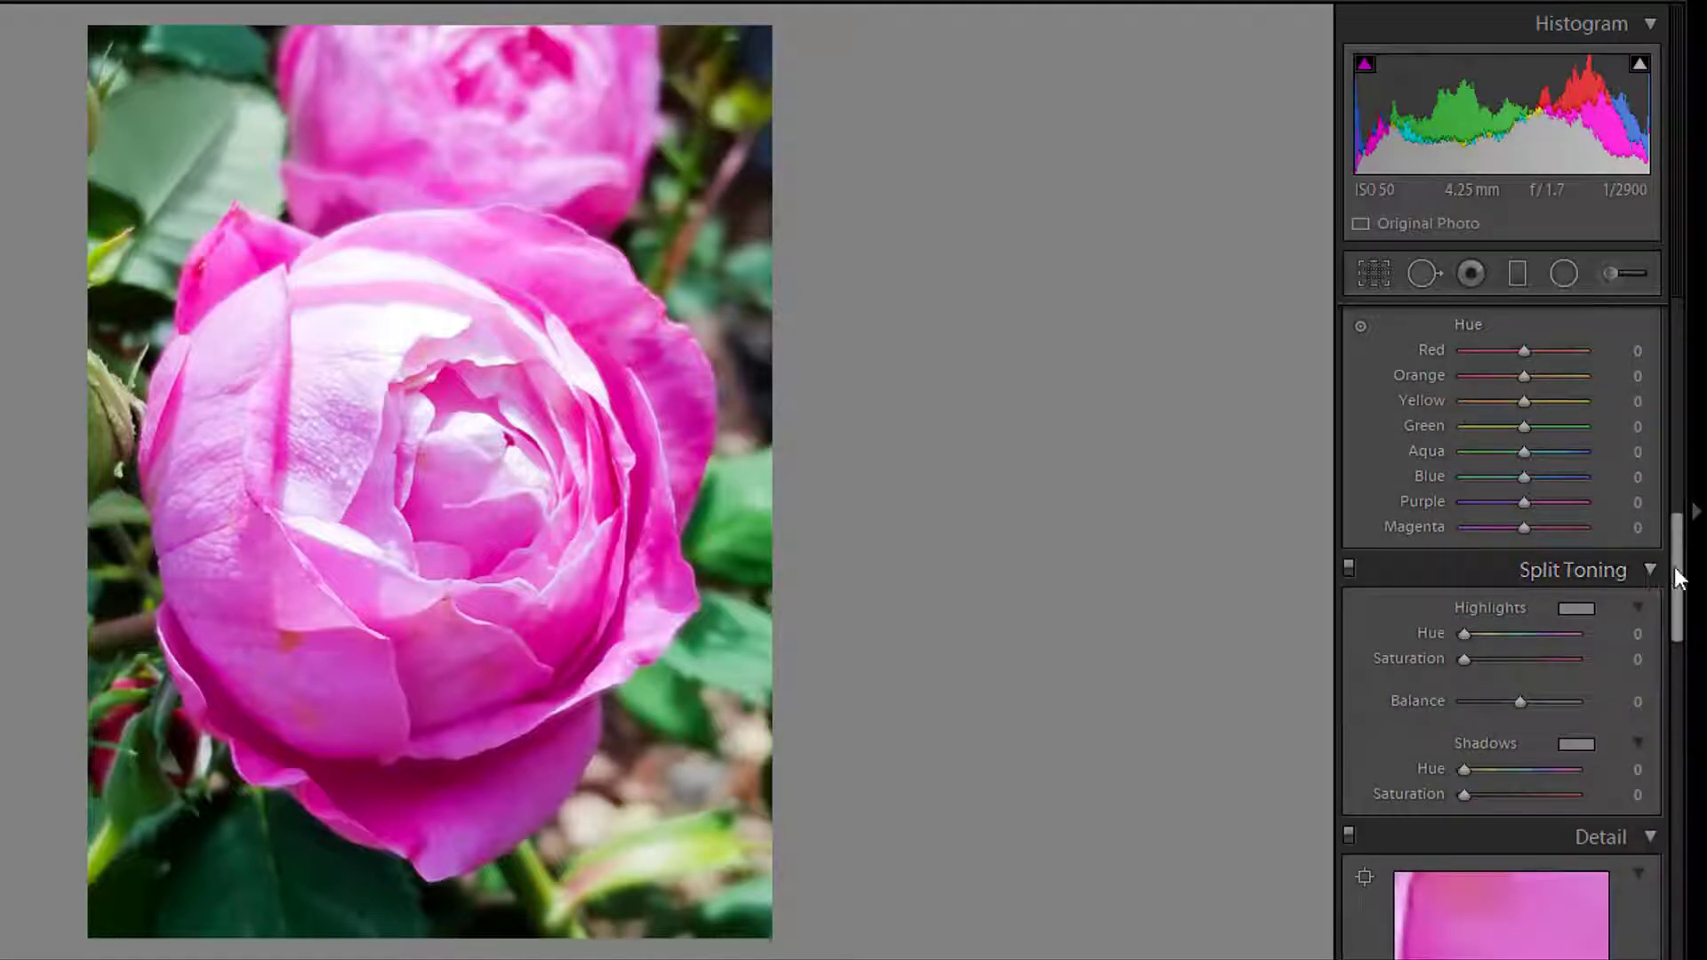
drag(1682, 579, 1682, 660)
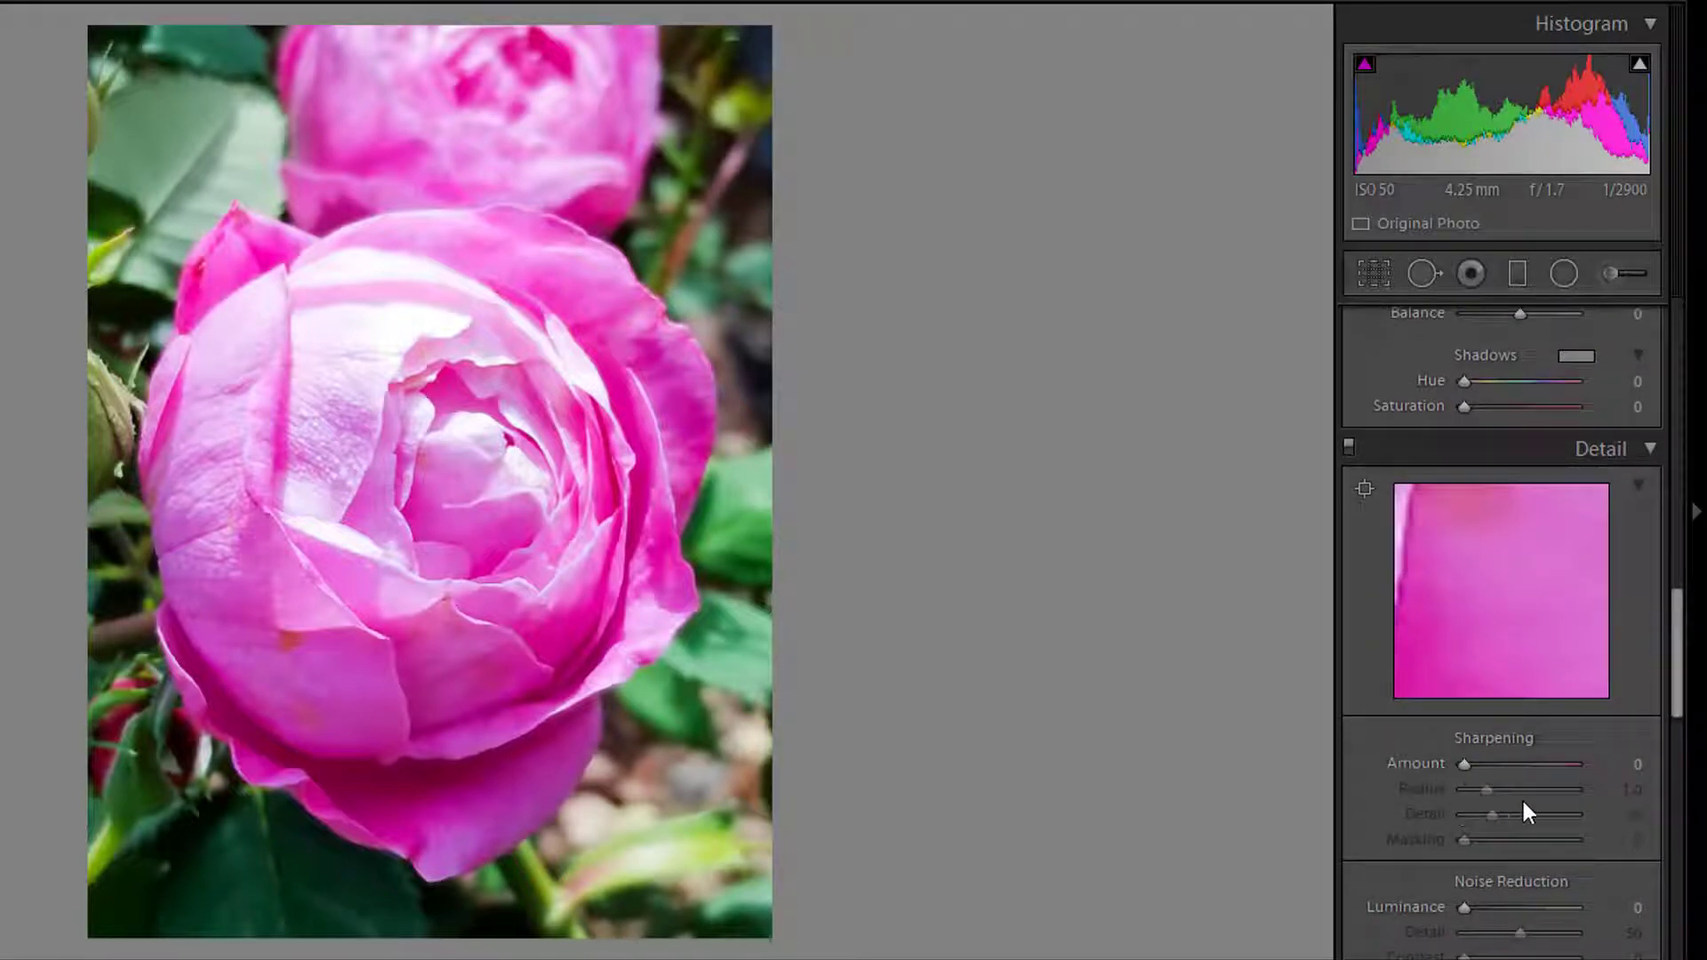
drag(1679, 692, 1672, 740)
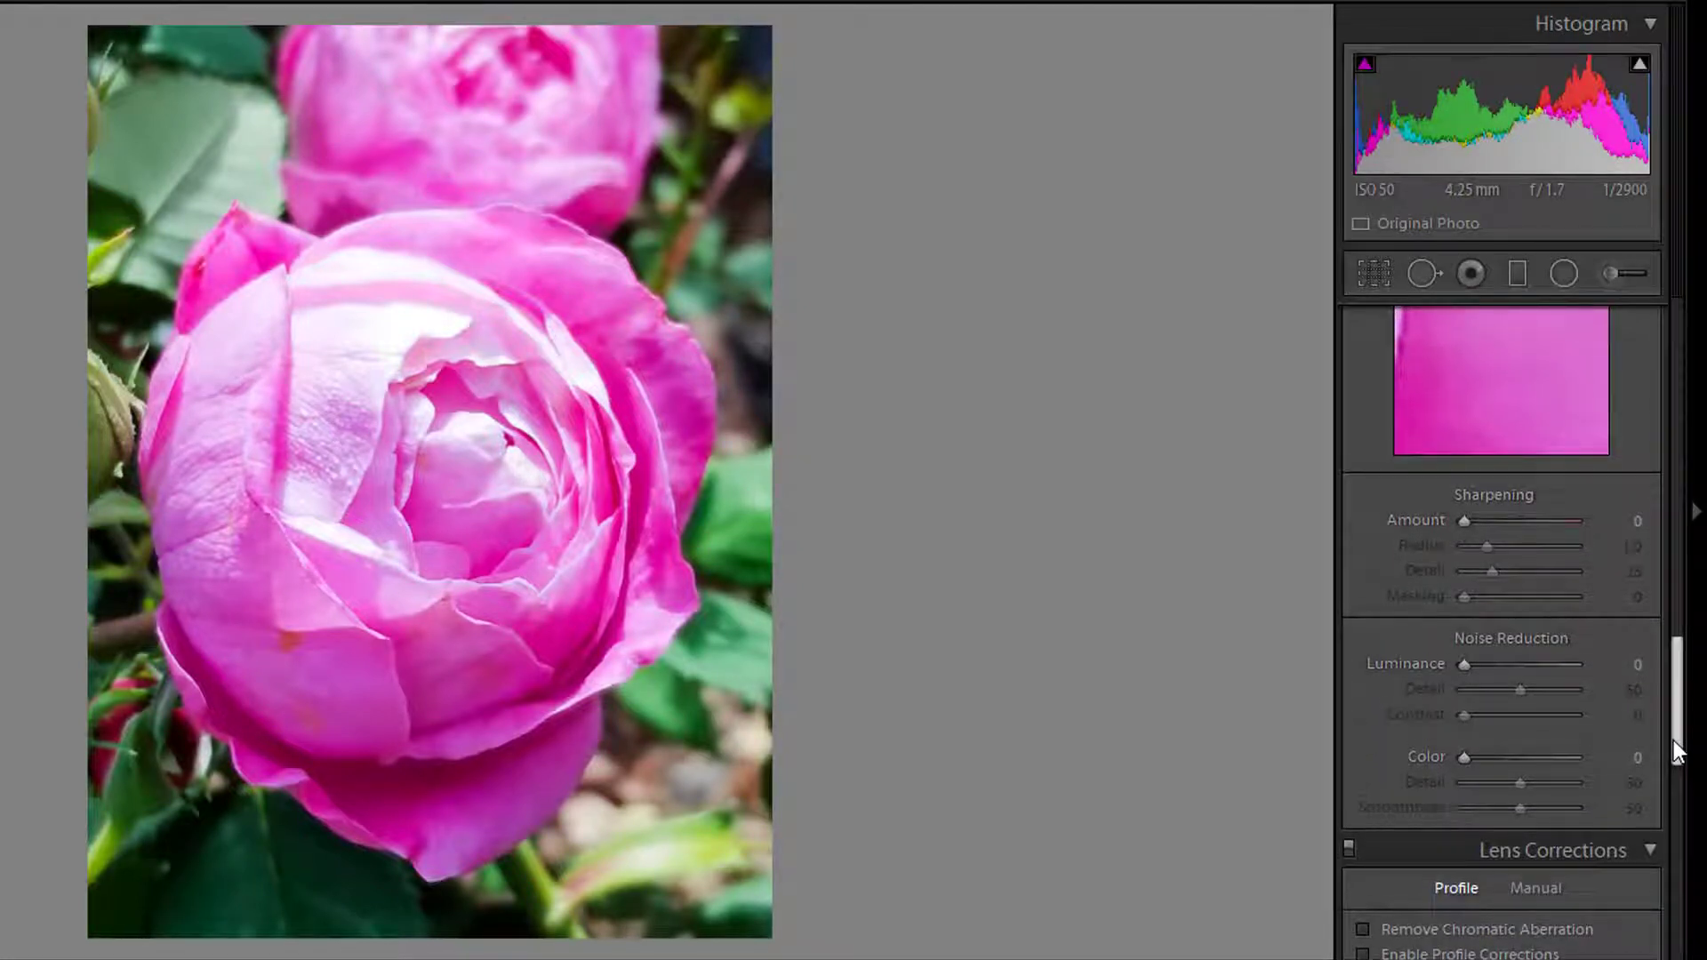
drag(1674, 746, 1677, 814)
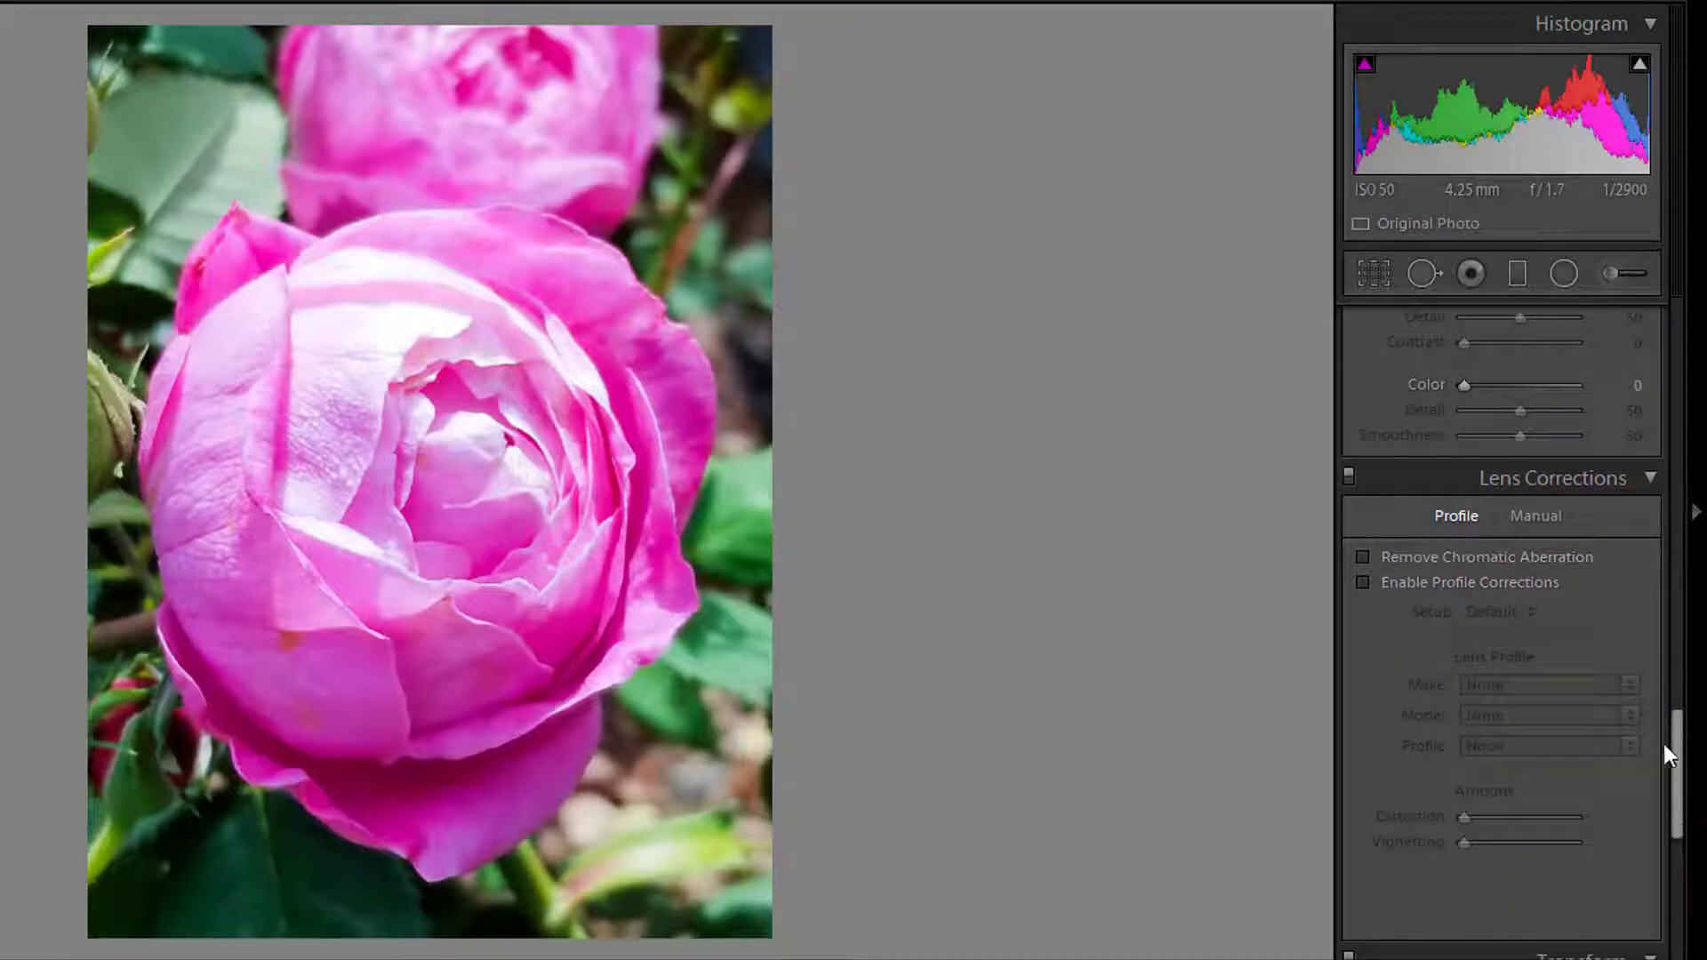
drag(1675, 765, 1689, 881)
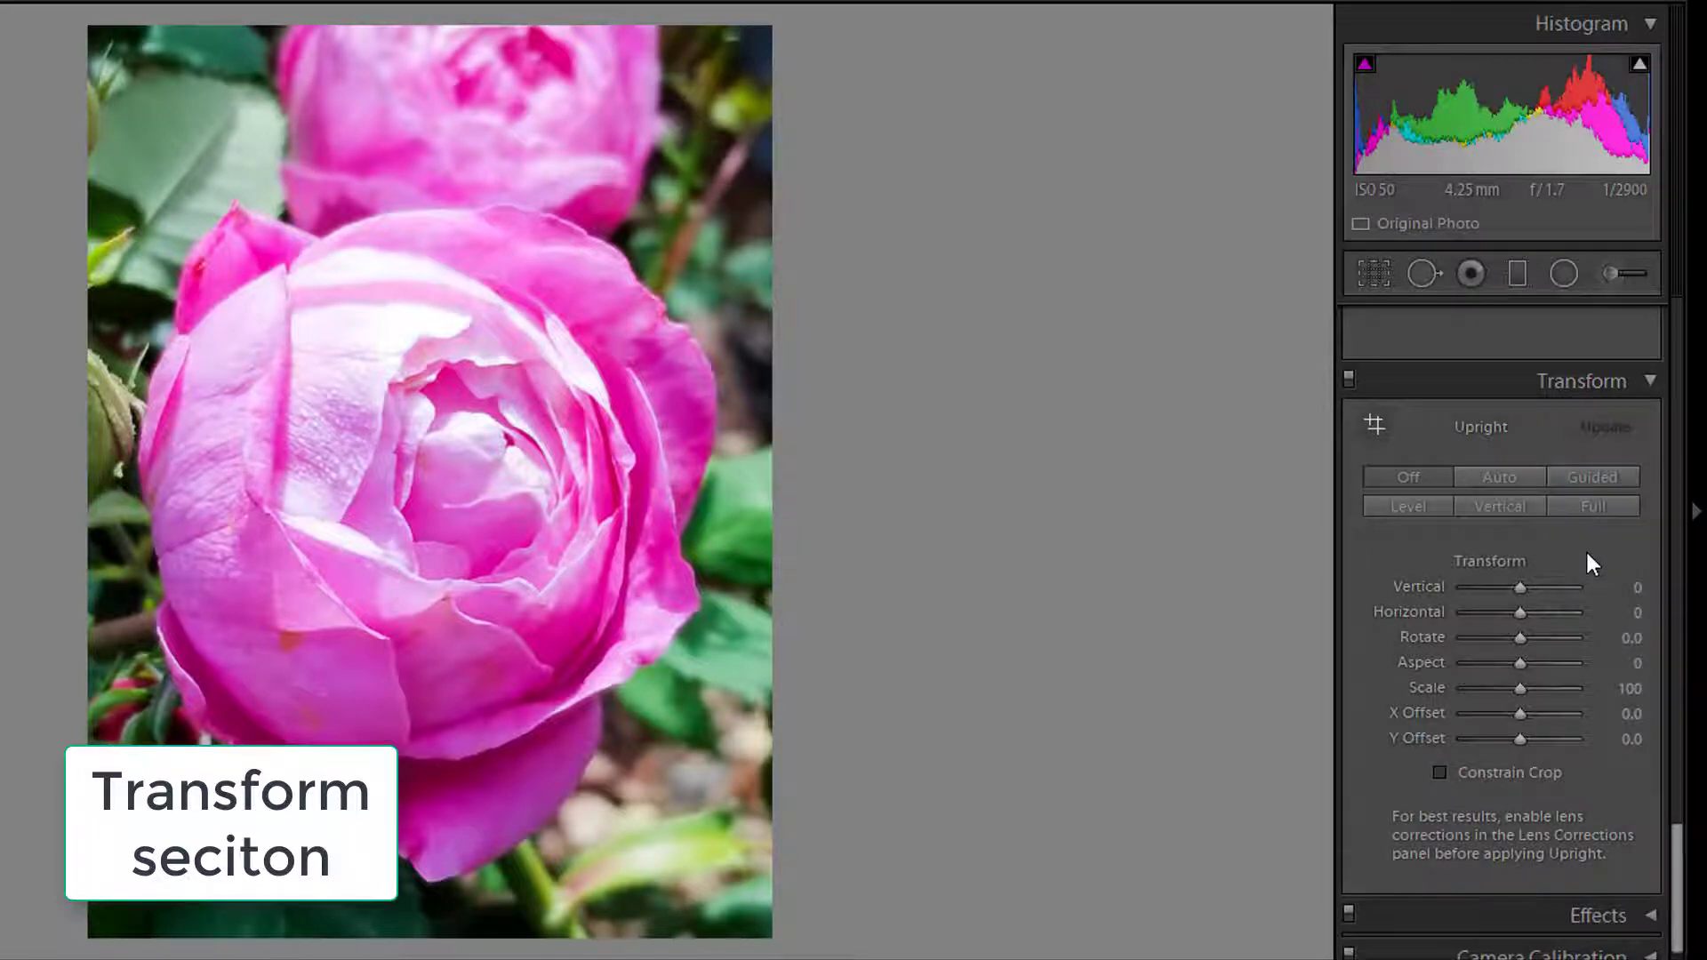
Try the Level Upright correction on the rose photo and revert to the Dark Tones history state.
click(1409, 511)
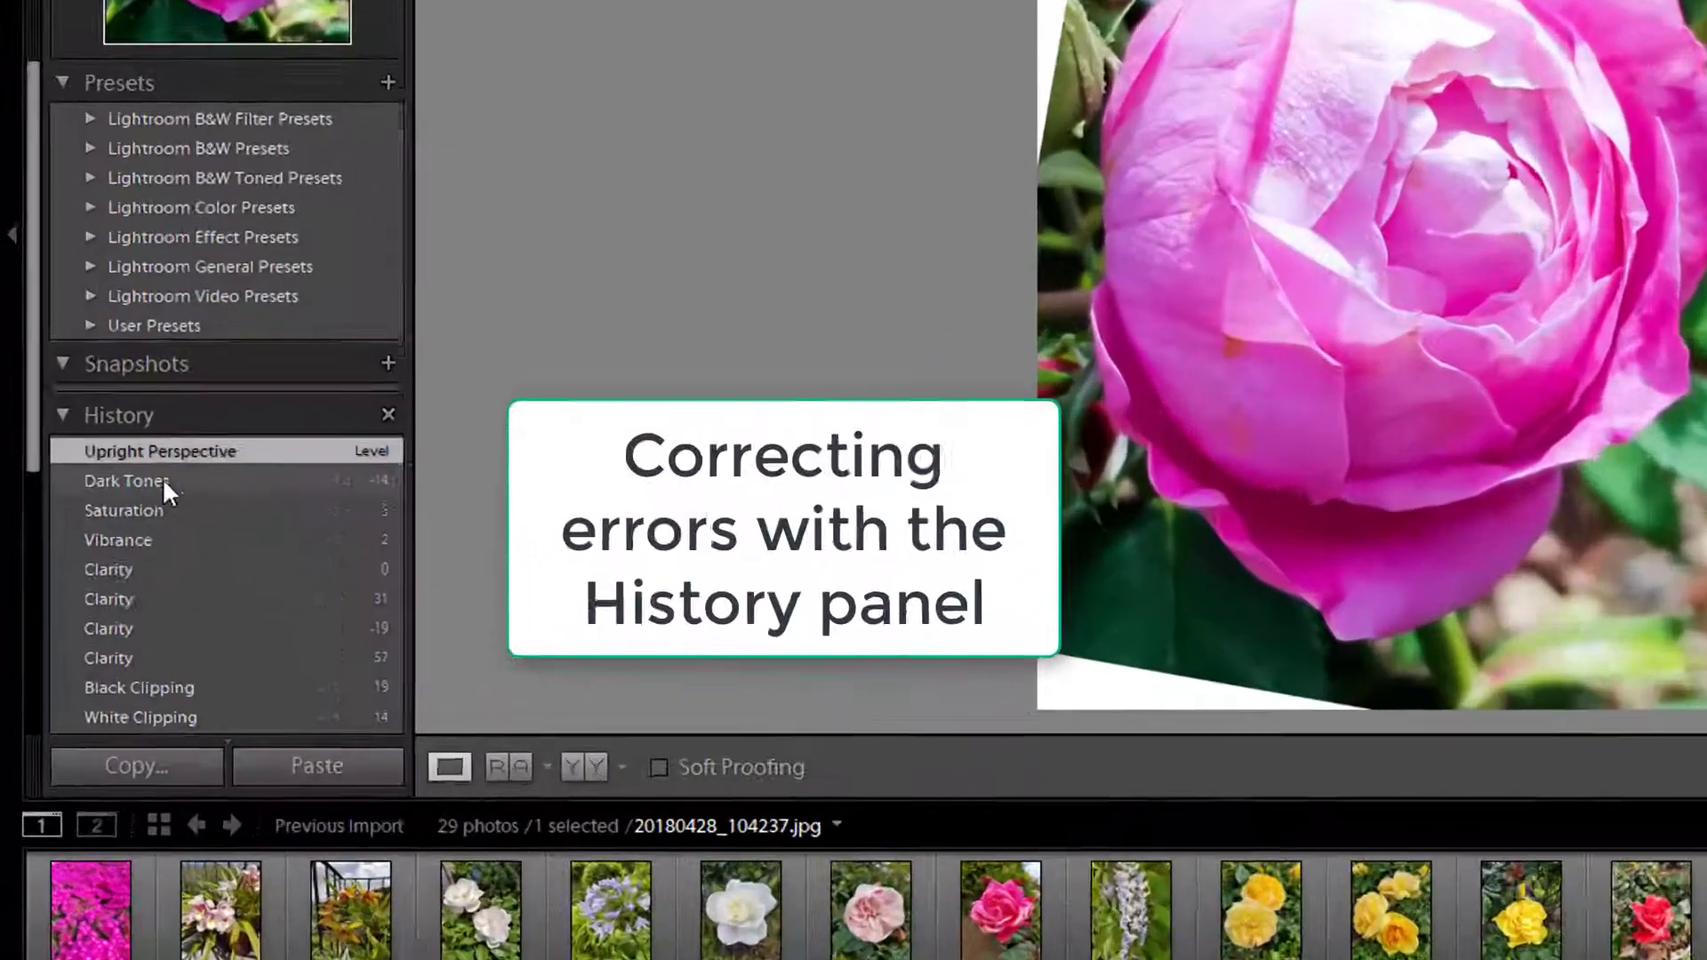
click(198, 481)
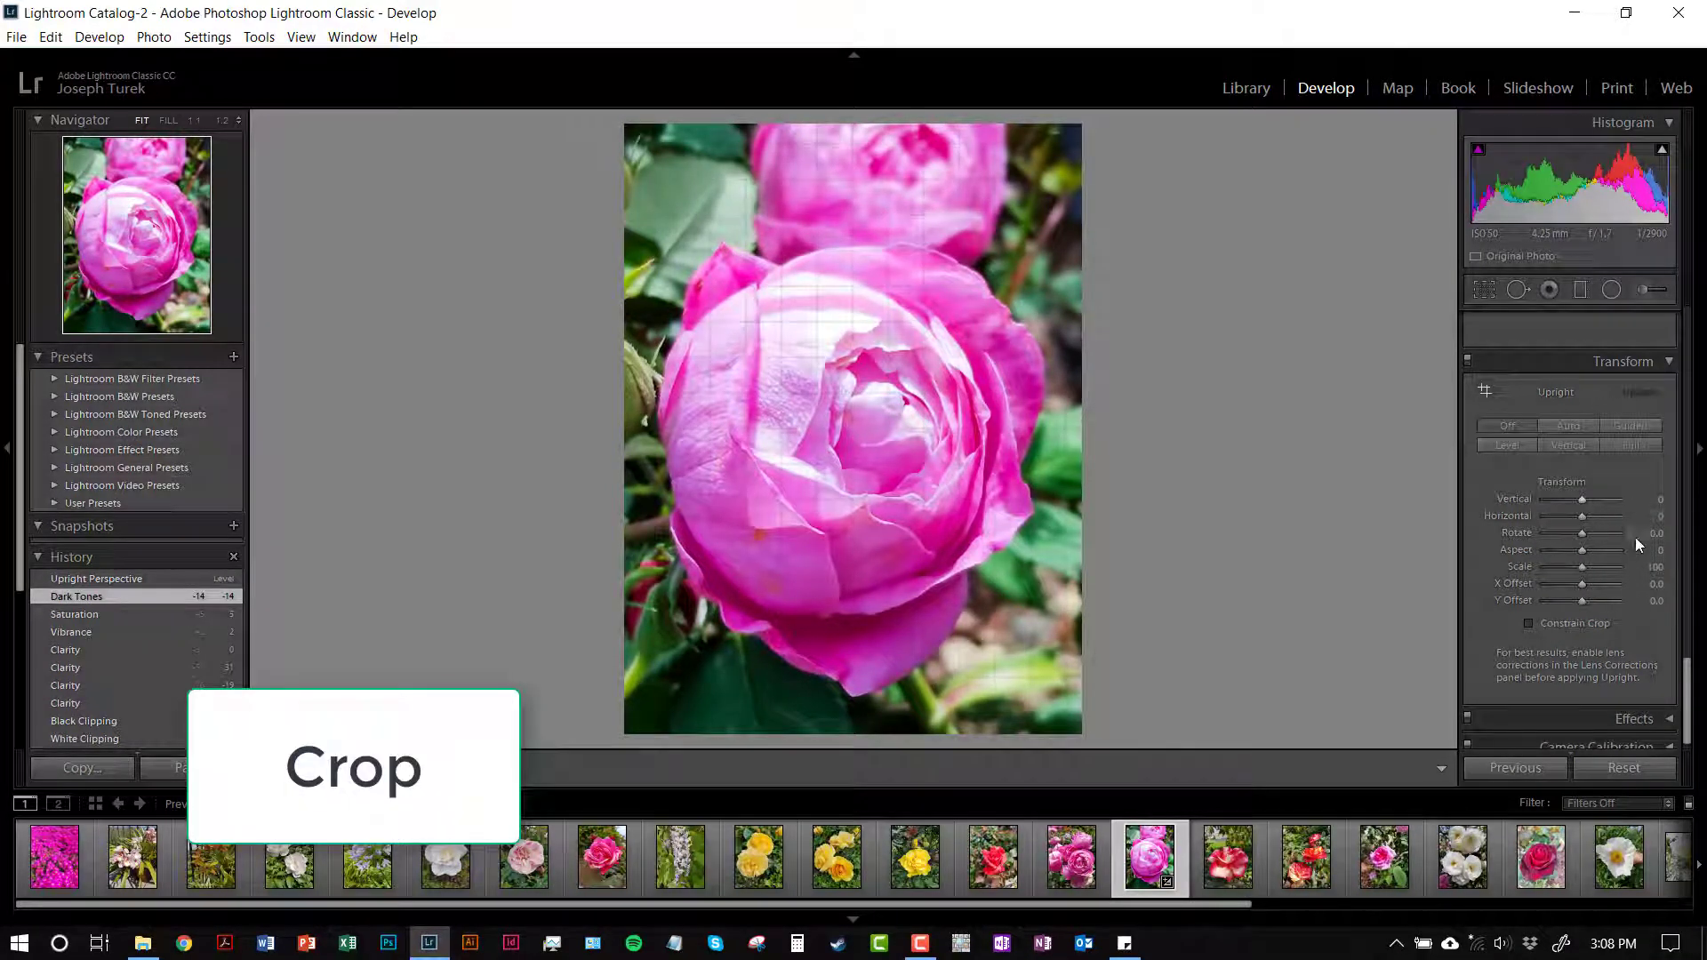
Crop the photo tighter around the main rose, trimming mostly the upper part and slightly the lower edge and sides.
drag(1687, 687, 1688, 329)
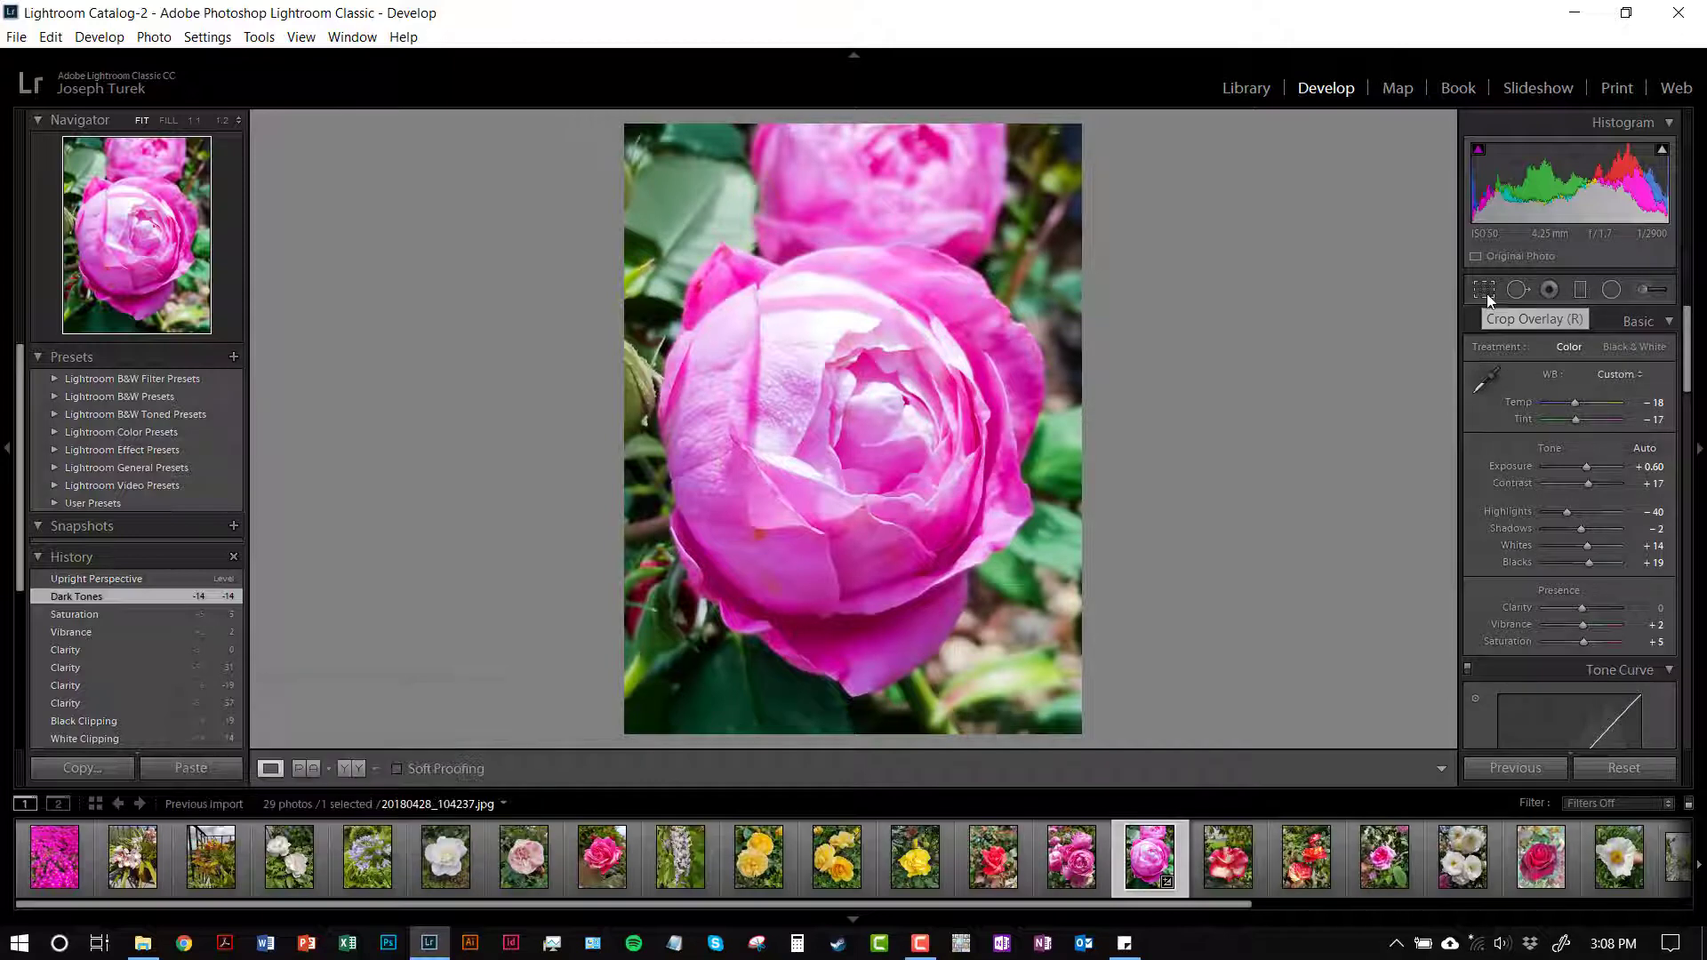
click(1492, 294)
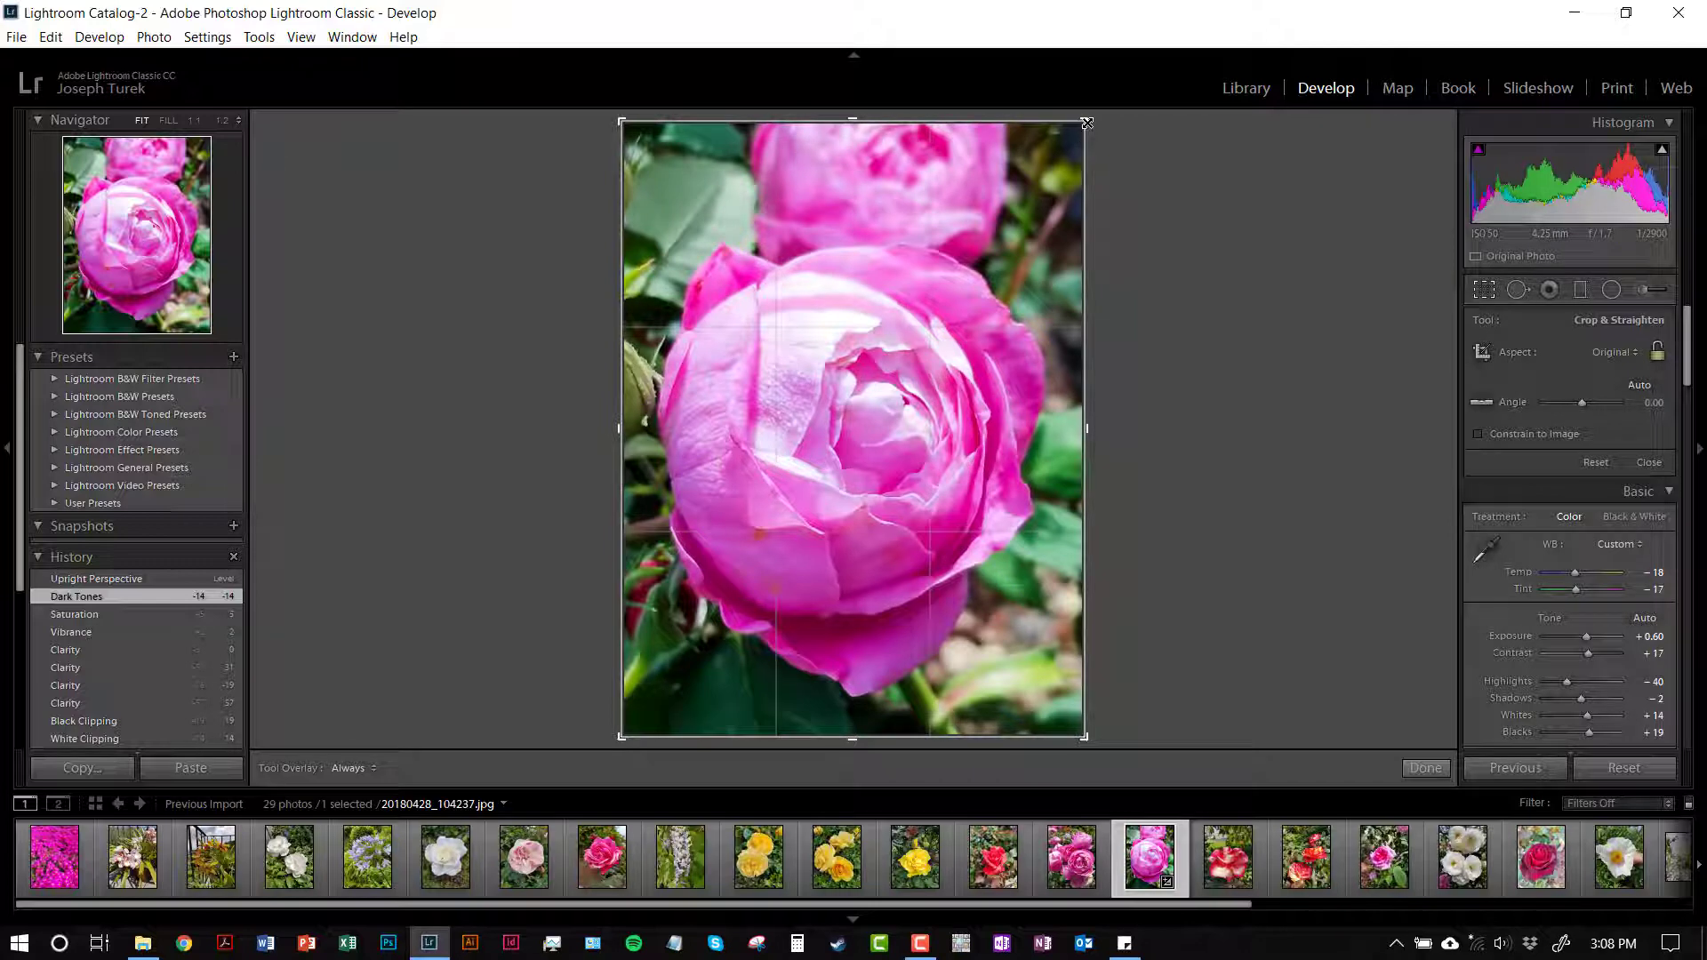
drag(1084, 121, 1078, 156)
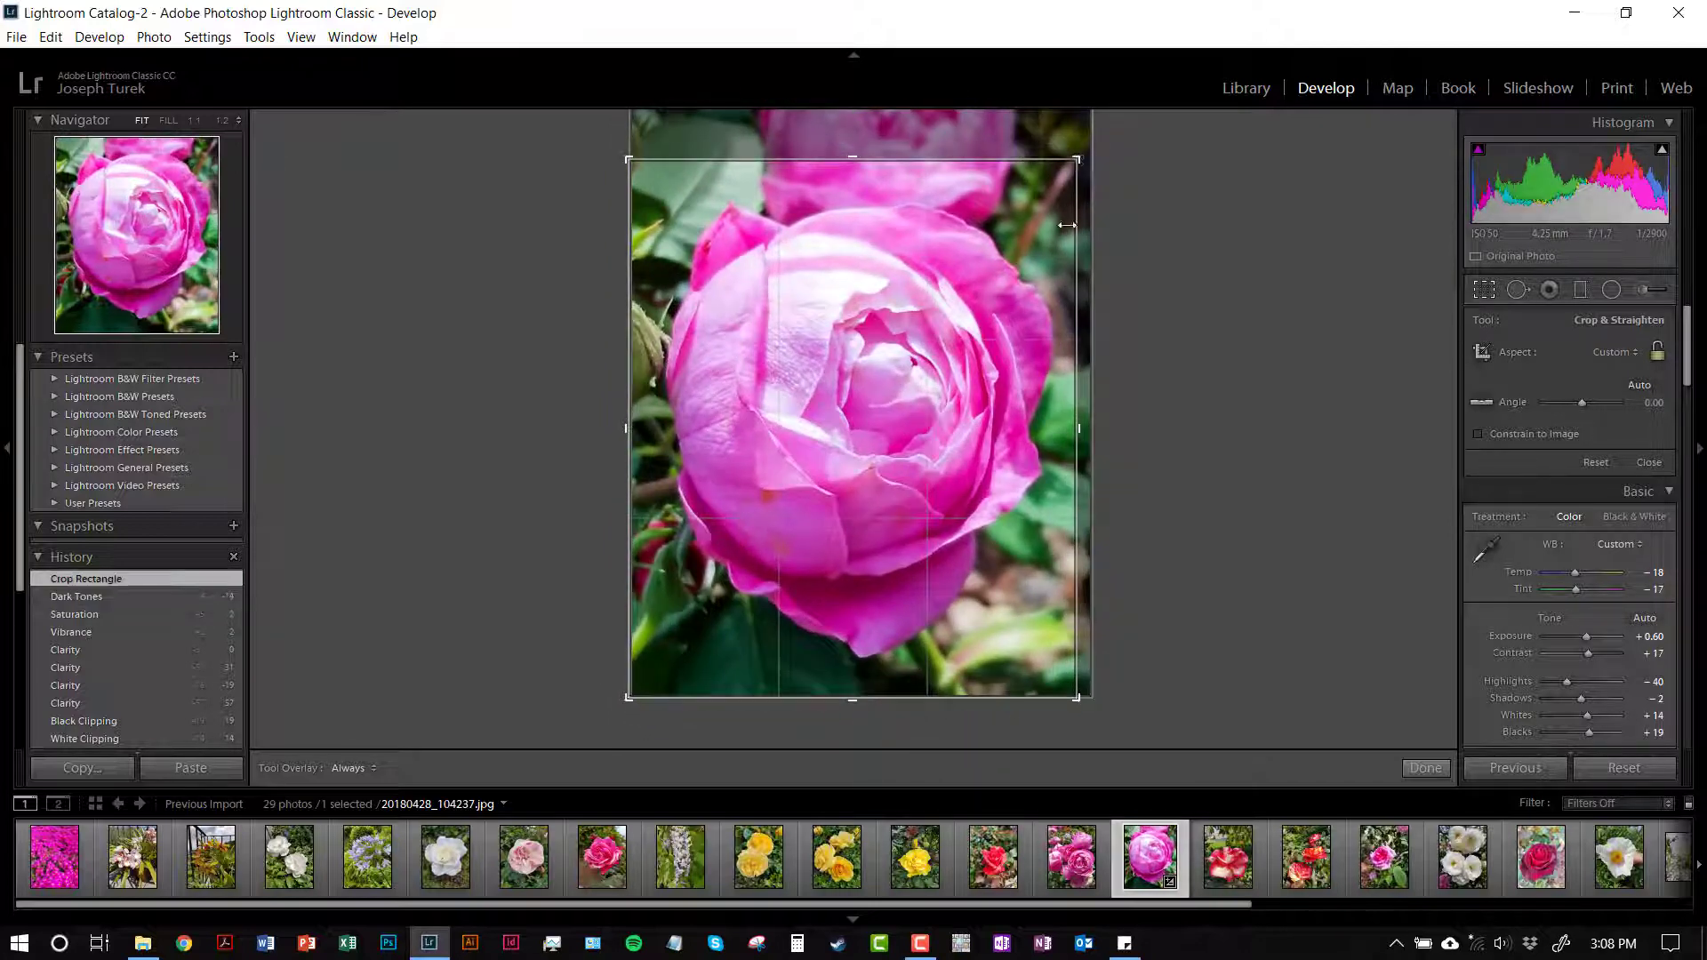
drag(853, 702, 854, 691)
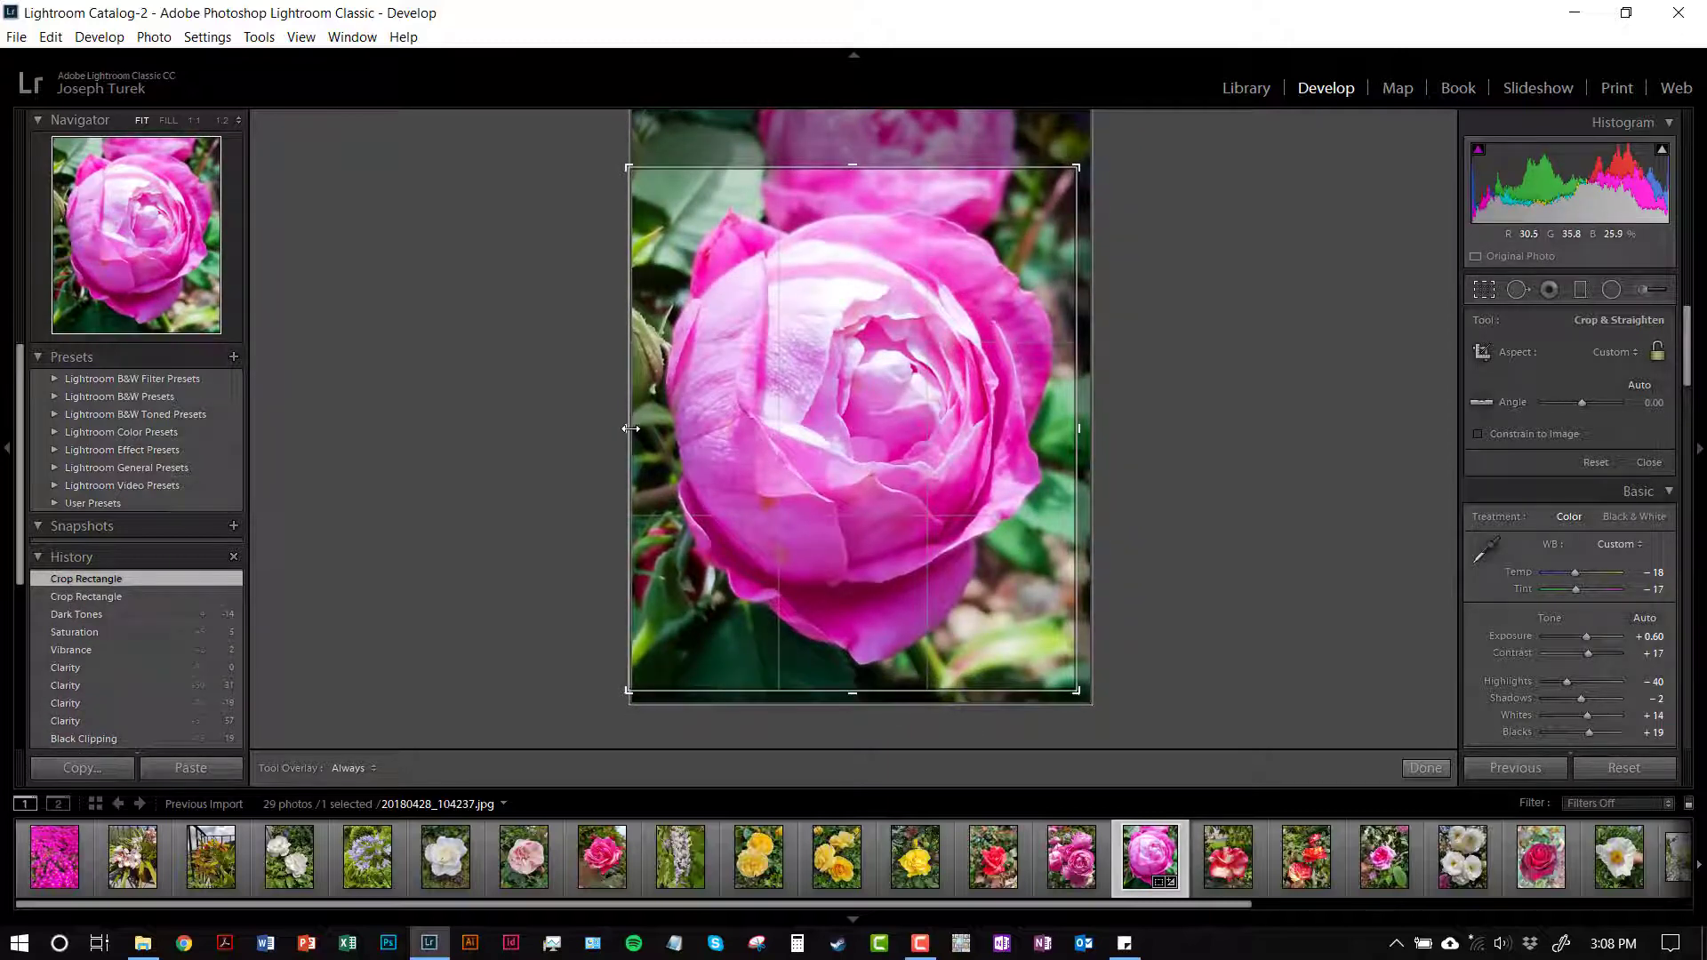
drag(627, 429, 637, 431)
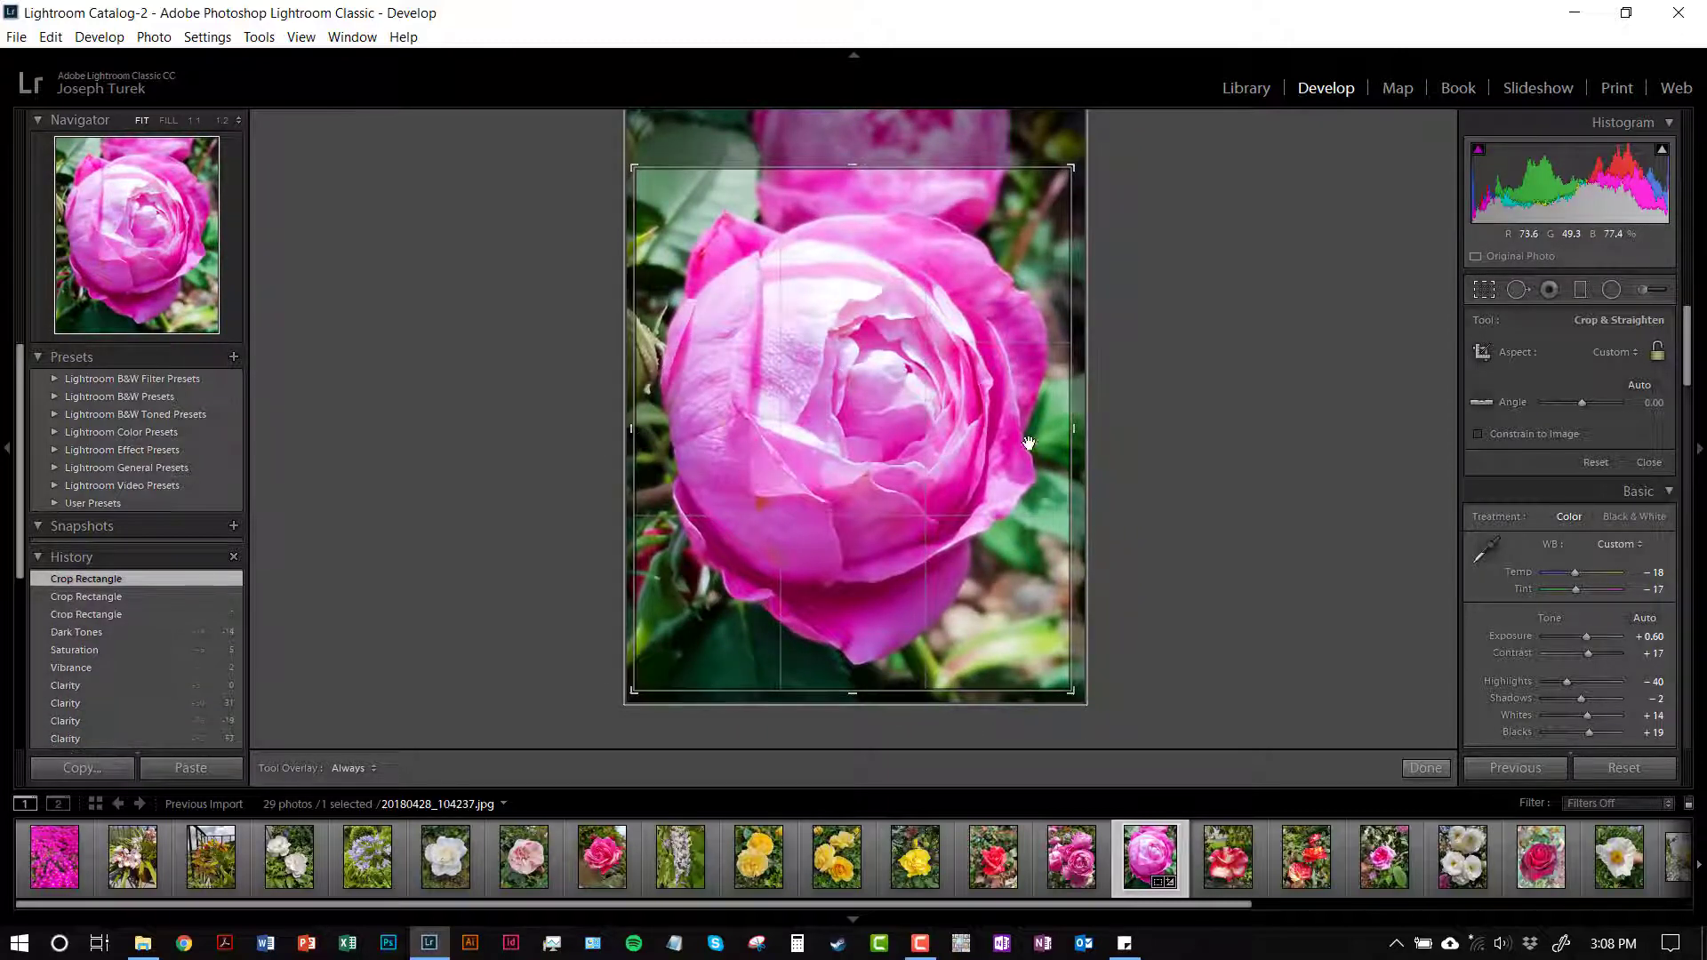
key(Return)
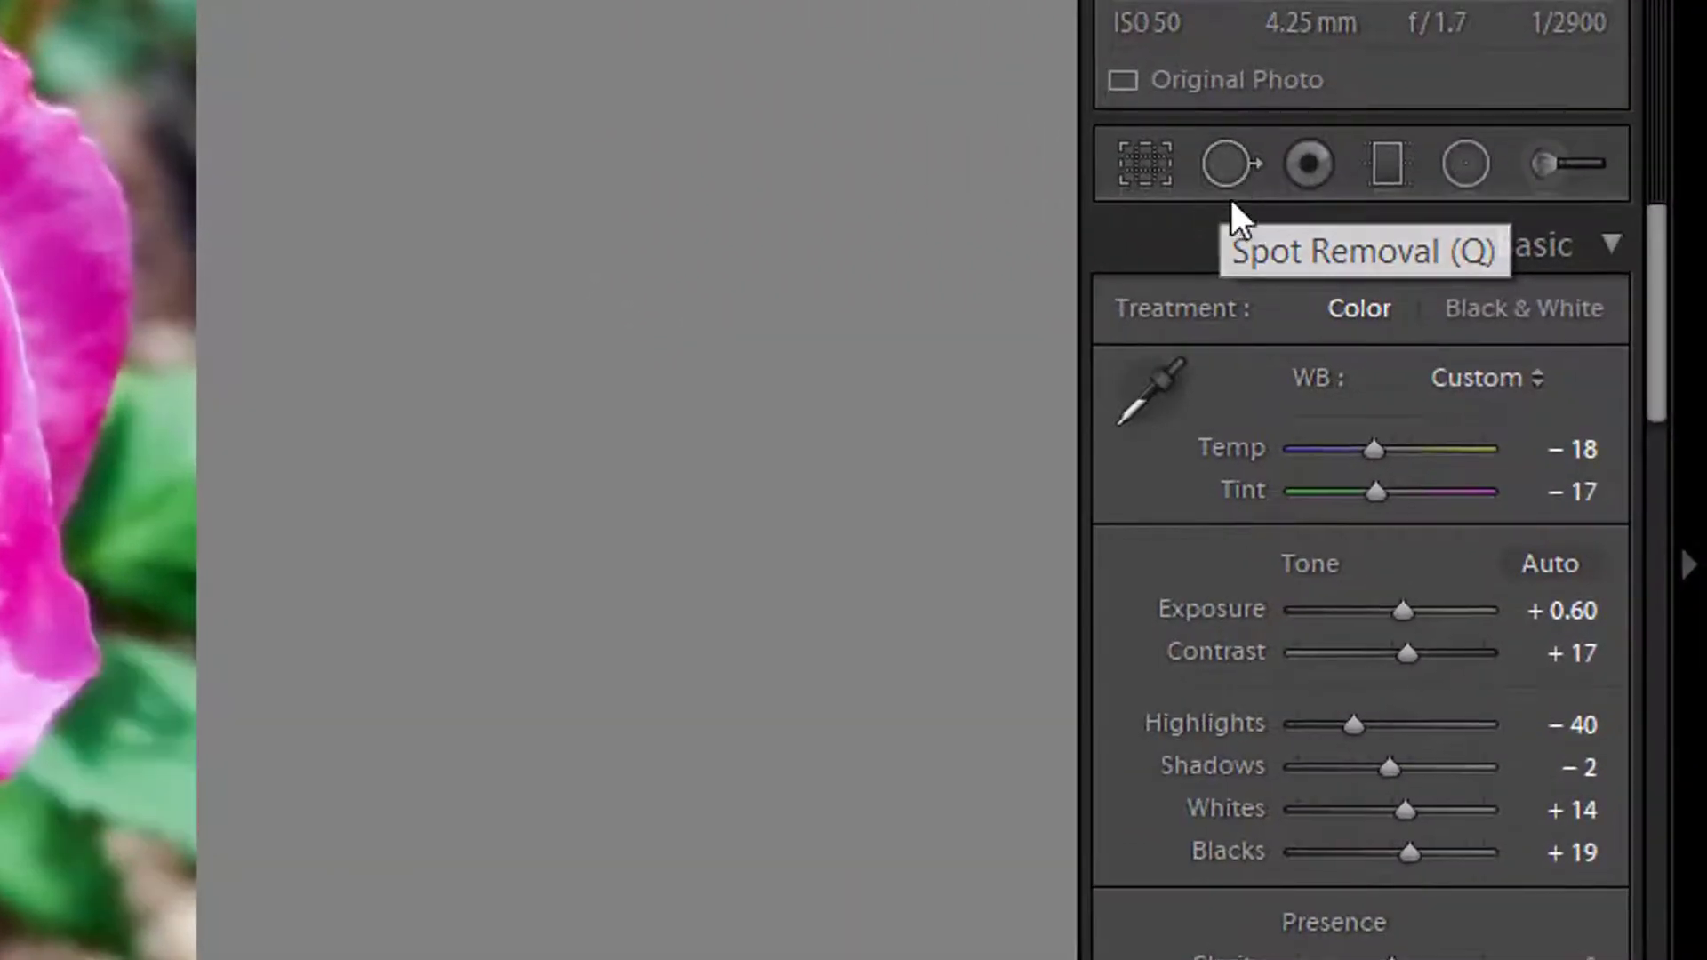
Retouch two blemishes on the rose's lower petals with Spot Removal, using Clone at size 75, feather 7 and opacity 100 for the second spot.
click(1225, 164)
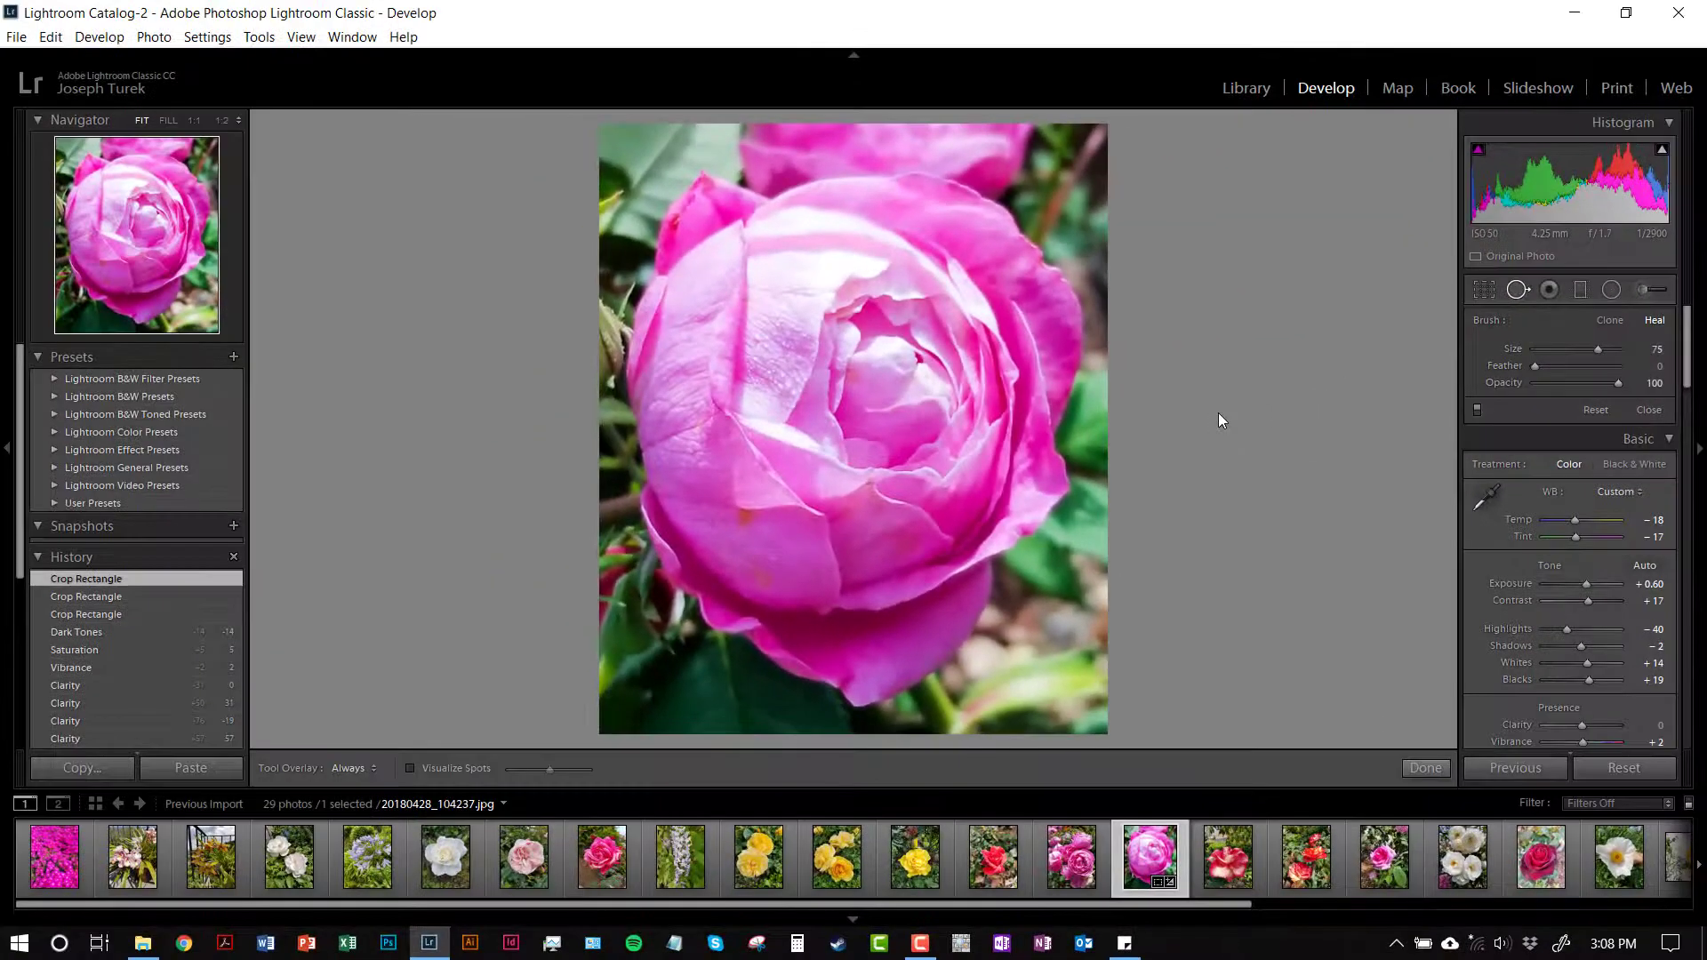
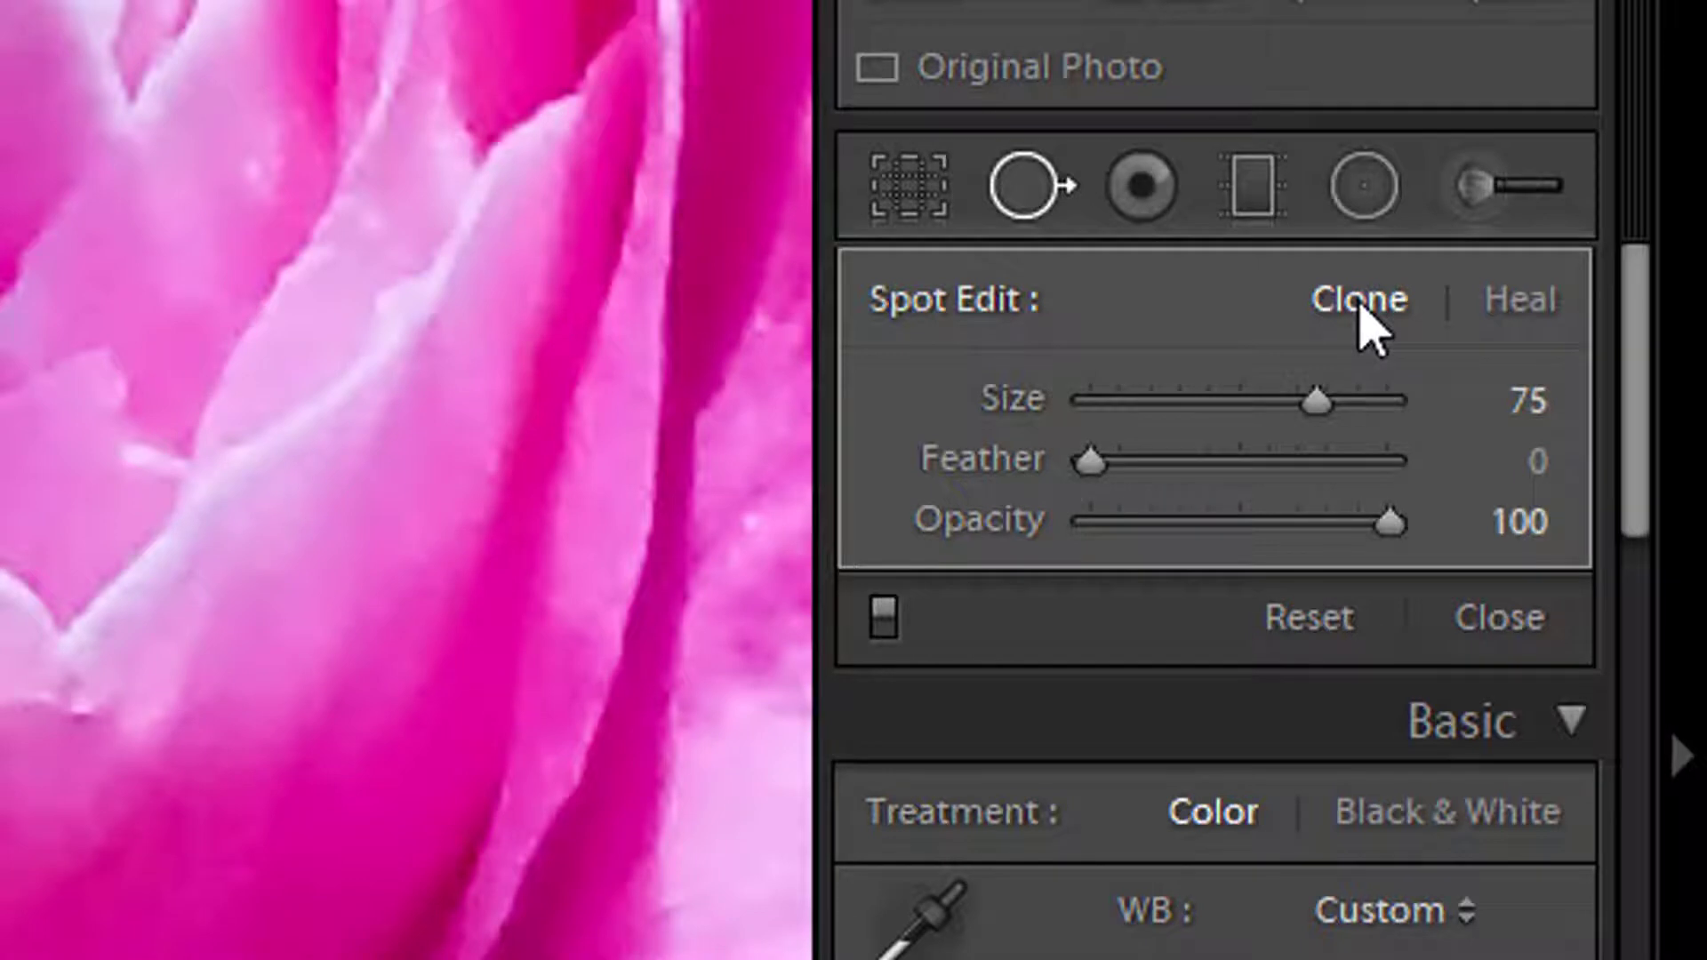
drag(1090, 467, 1112, 471)
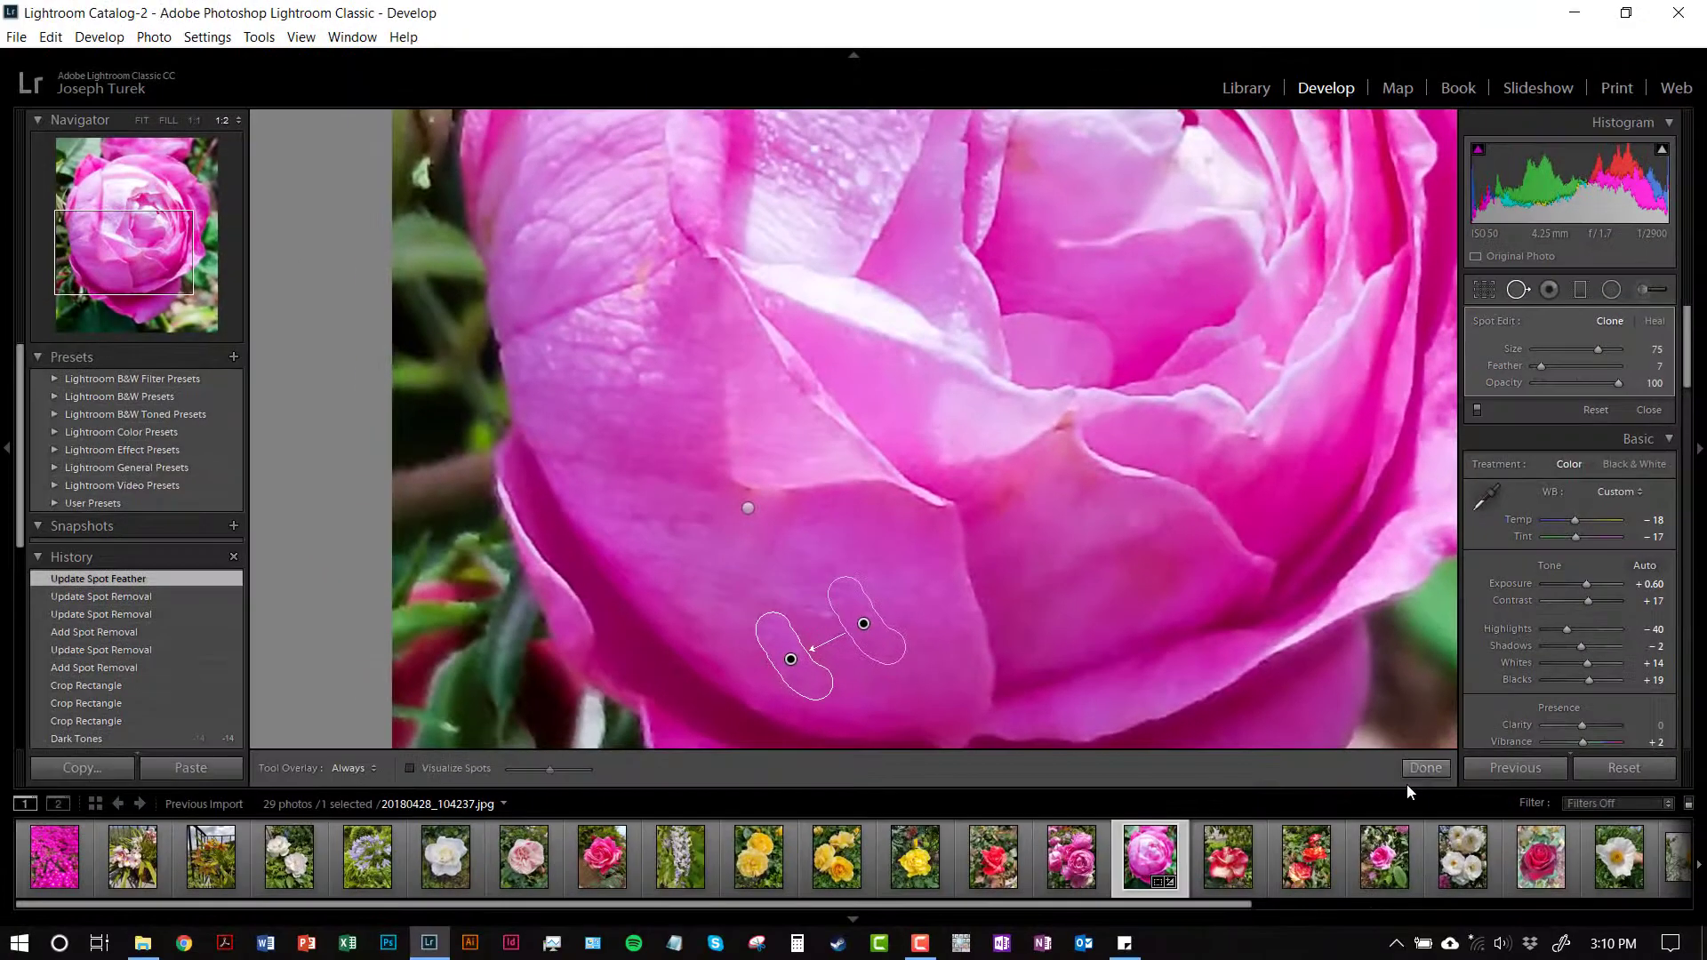
click(1423, 768)
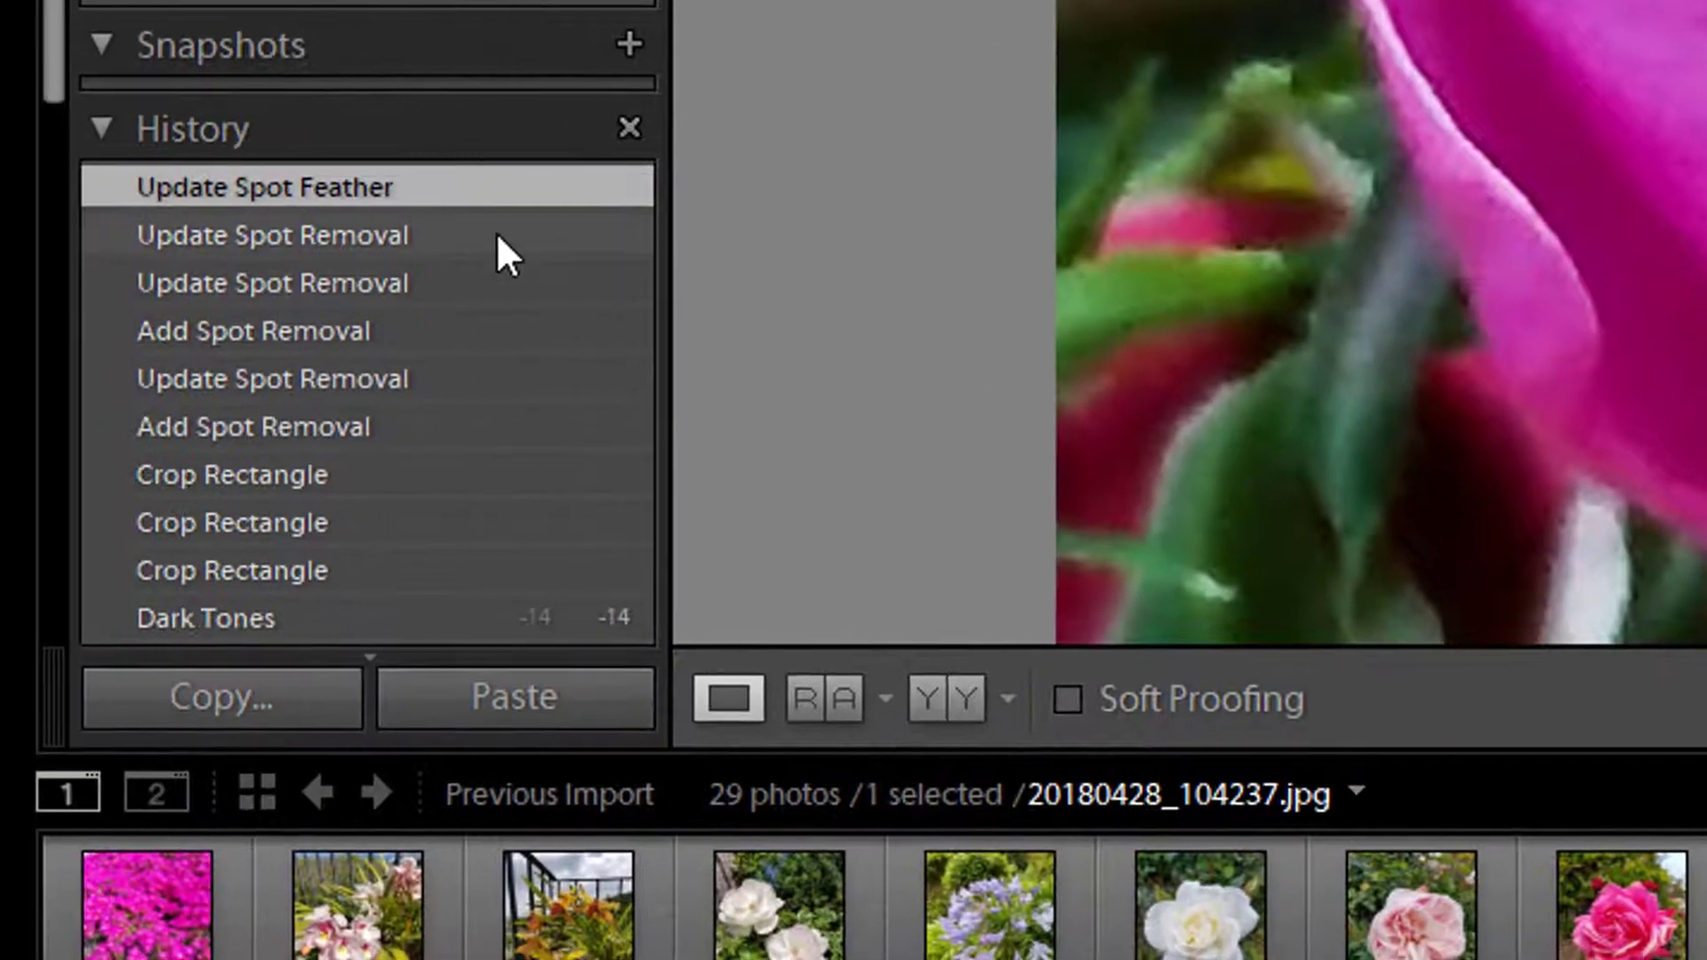
Revert the last two spot edits by returning to the earlier Update Spot Removal history state.
click(495, 235)
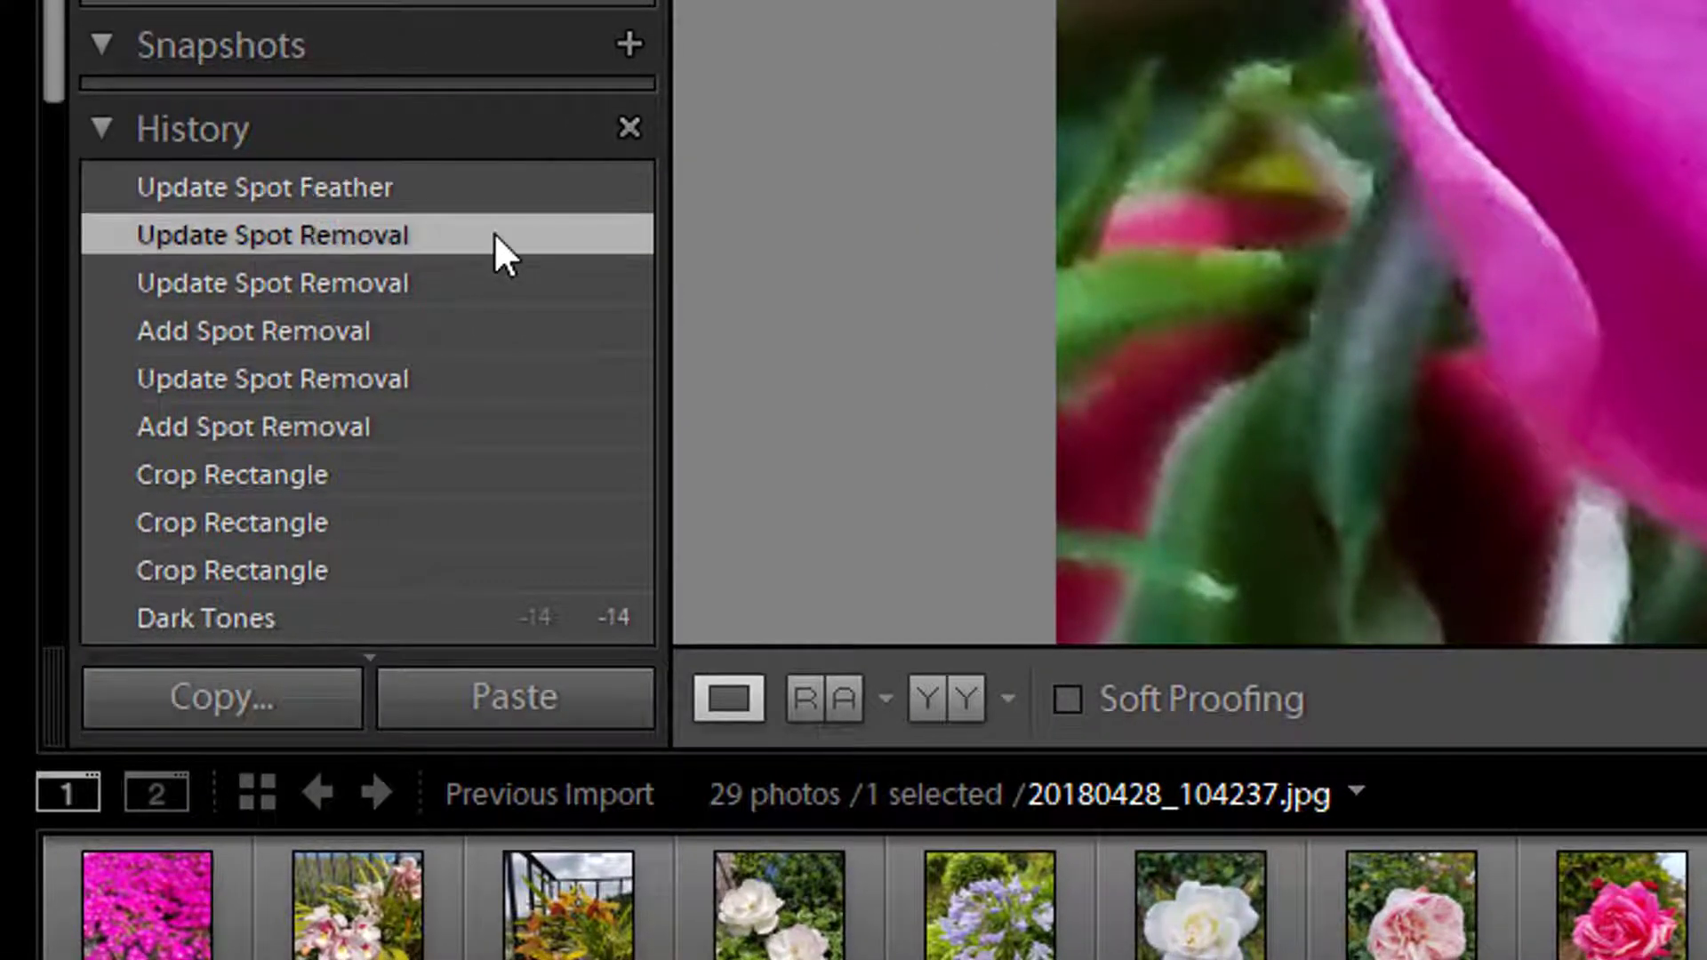
click(496, 283)
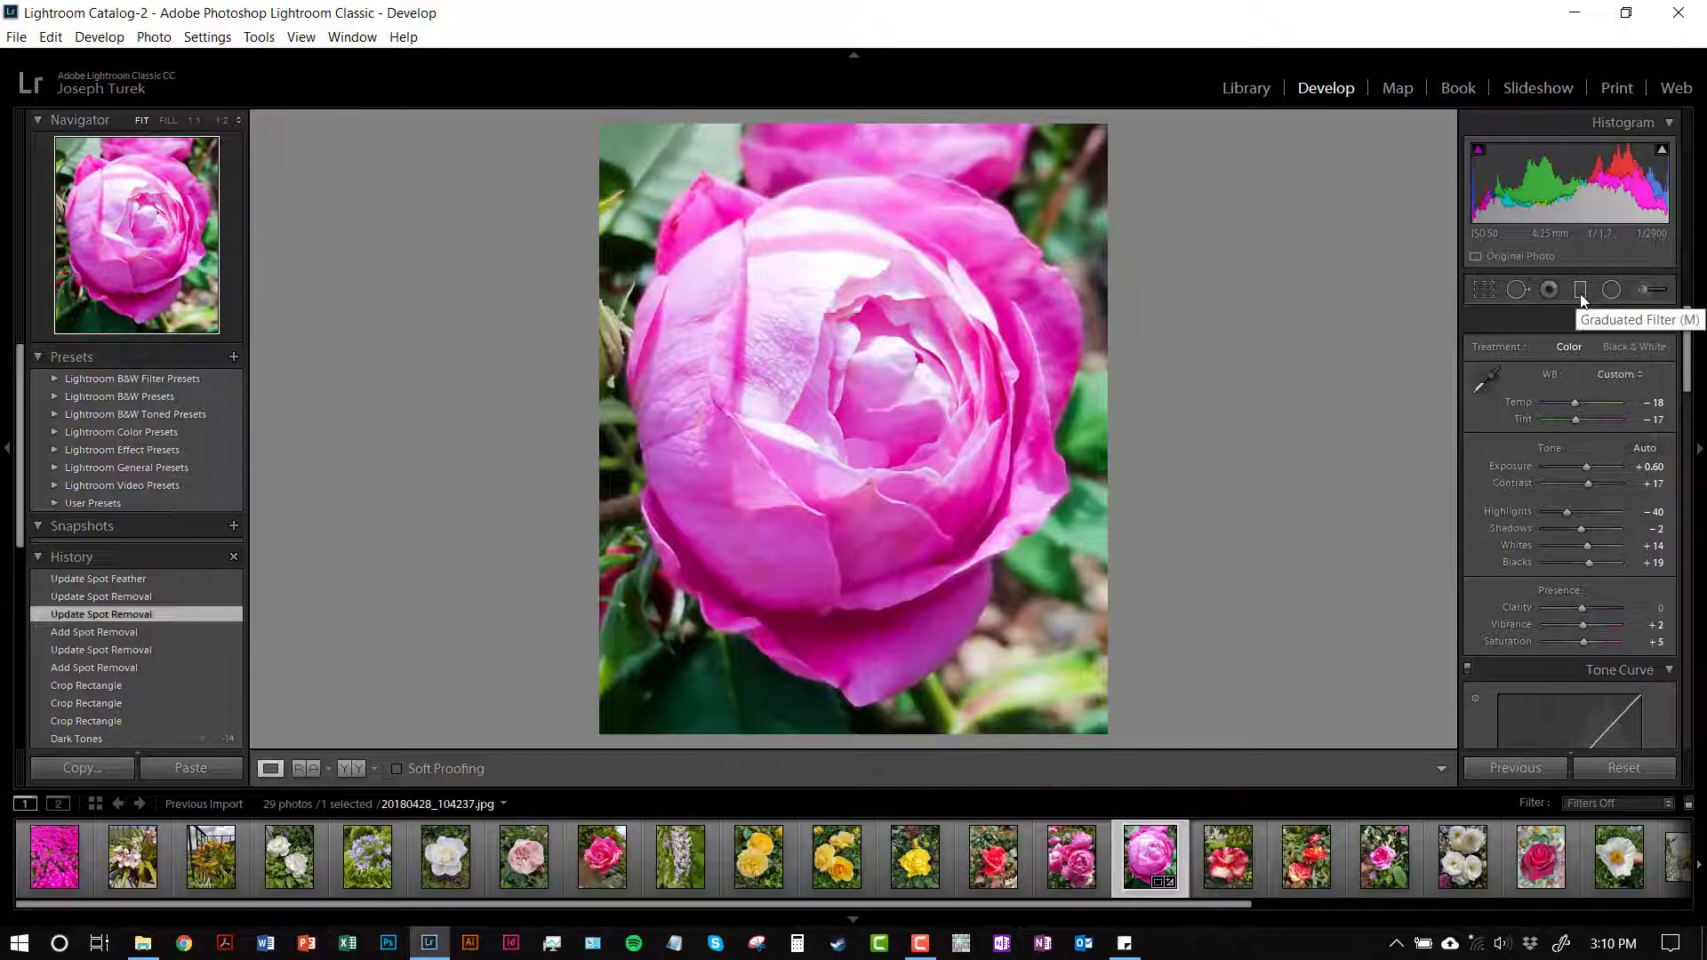
Add a graduated filter from the photo's top edge with exposure −0.70, and shorten it to end just below the rose's centre.
click(1581, 291)
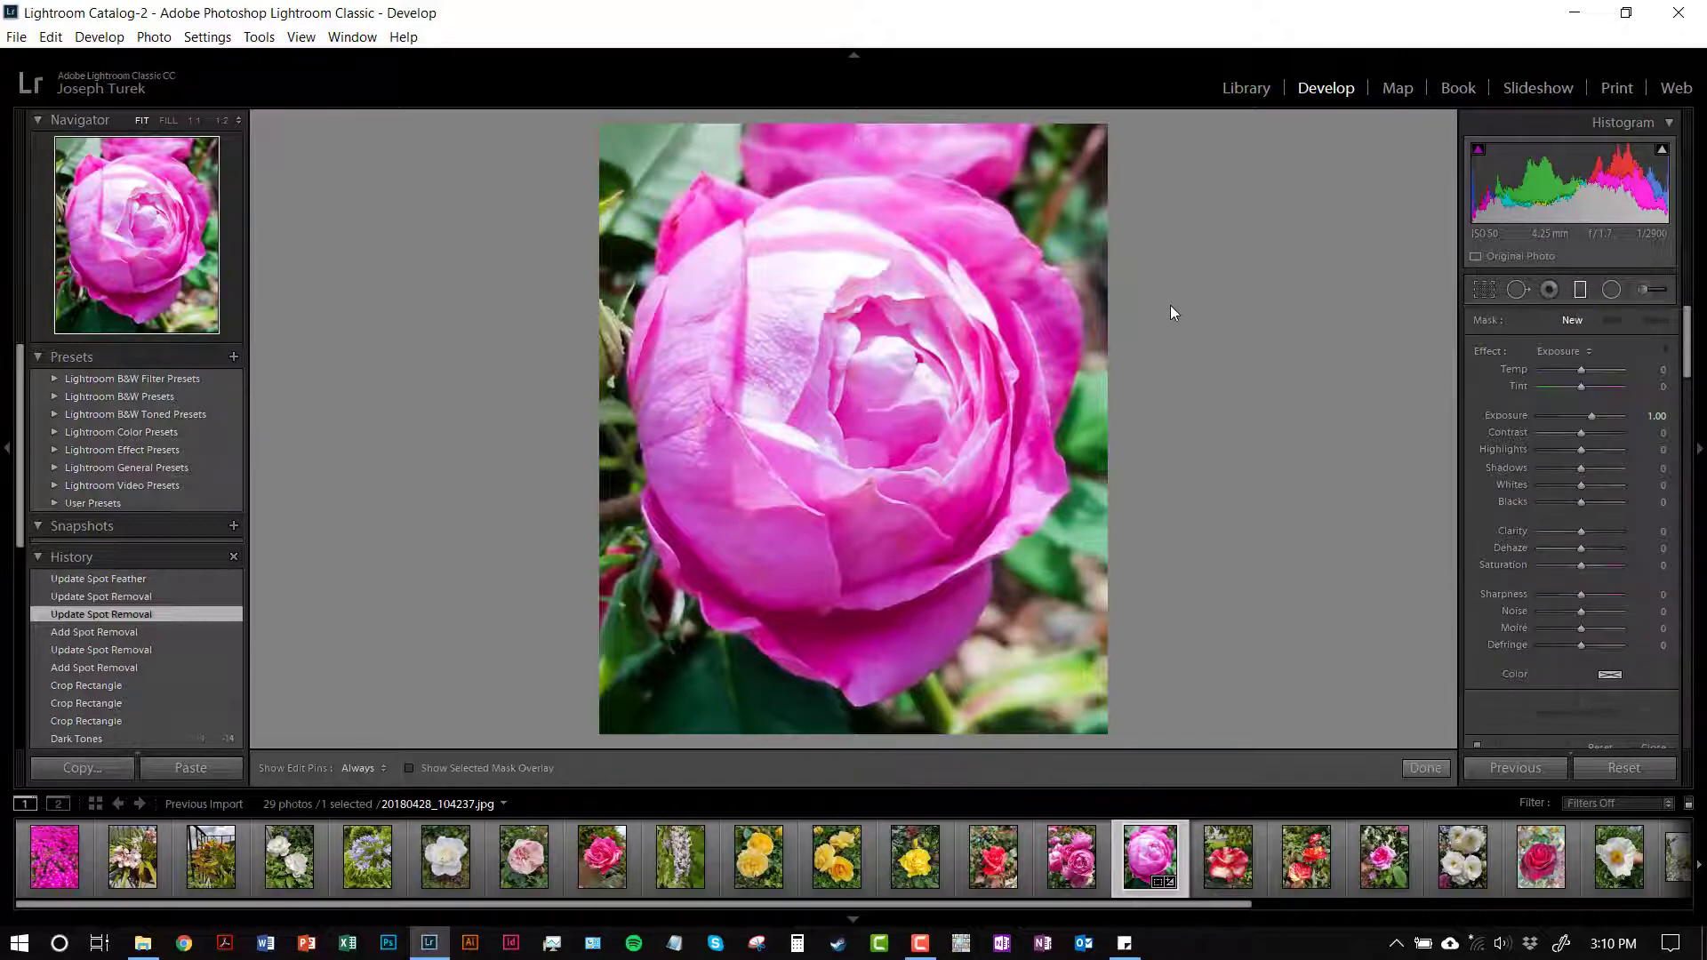
drag(863, 137, 861, 735)
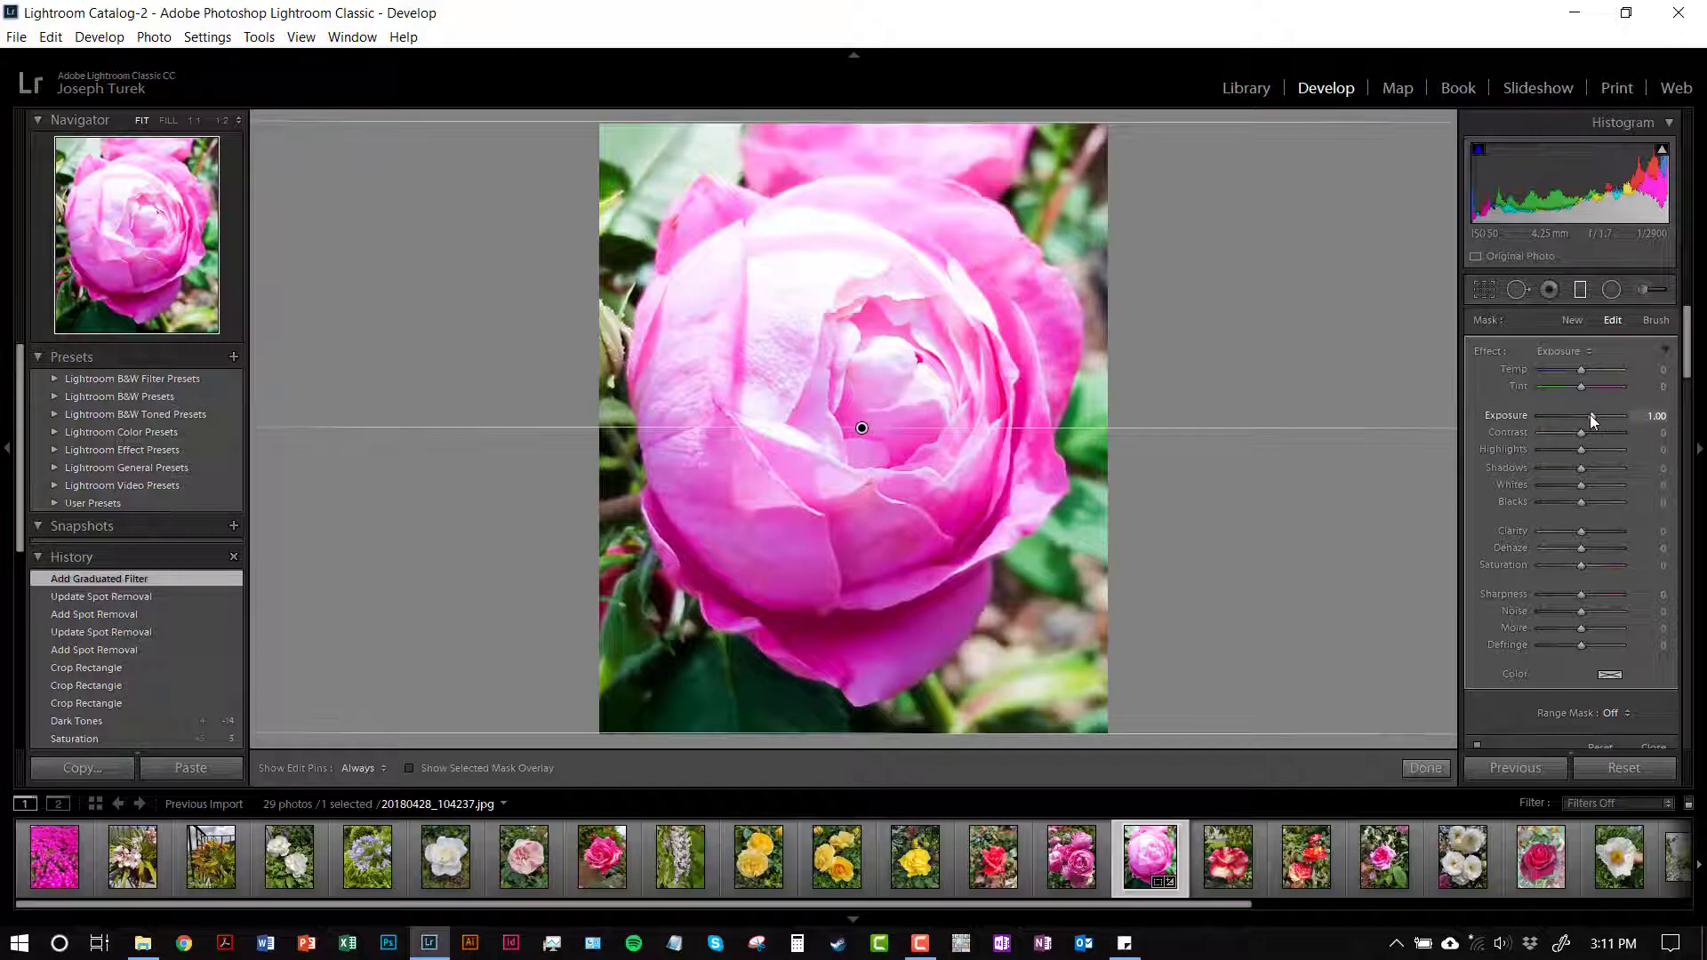
drag(1592, 414, 1573, 415)
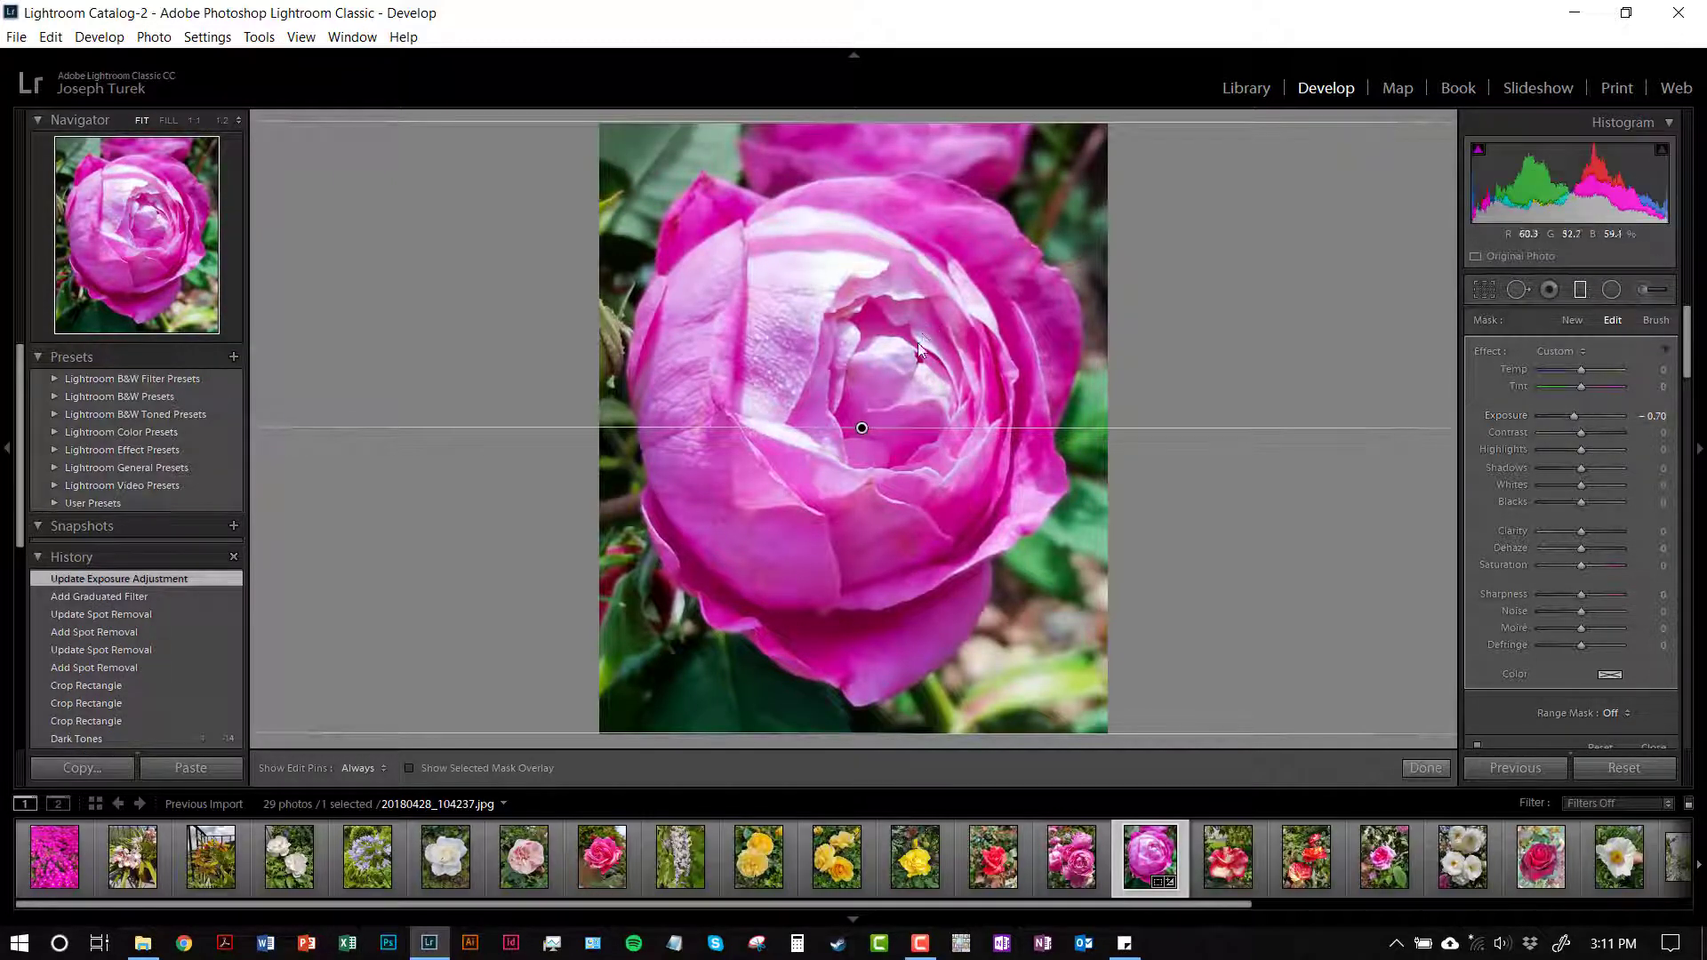
drag(869, 732, 893, 567)
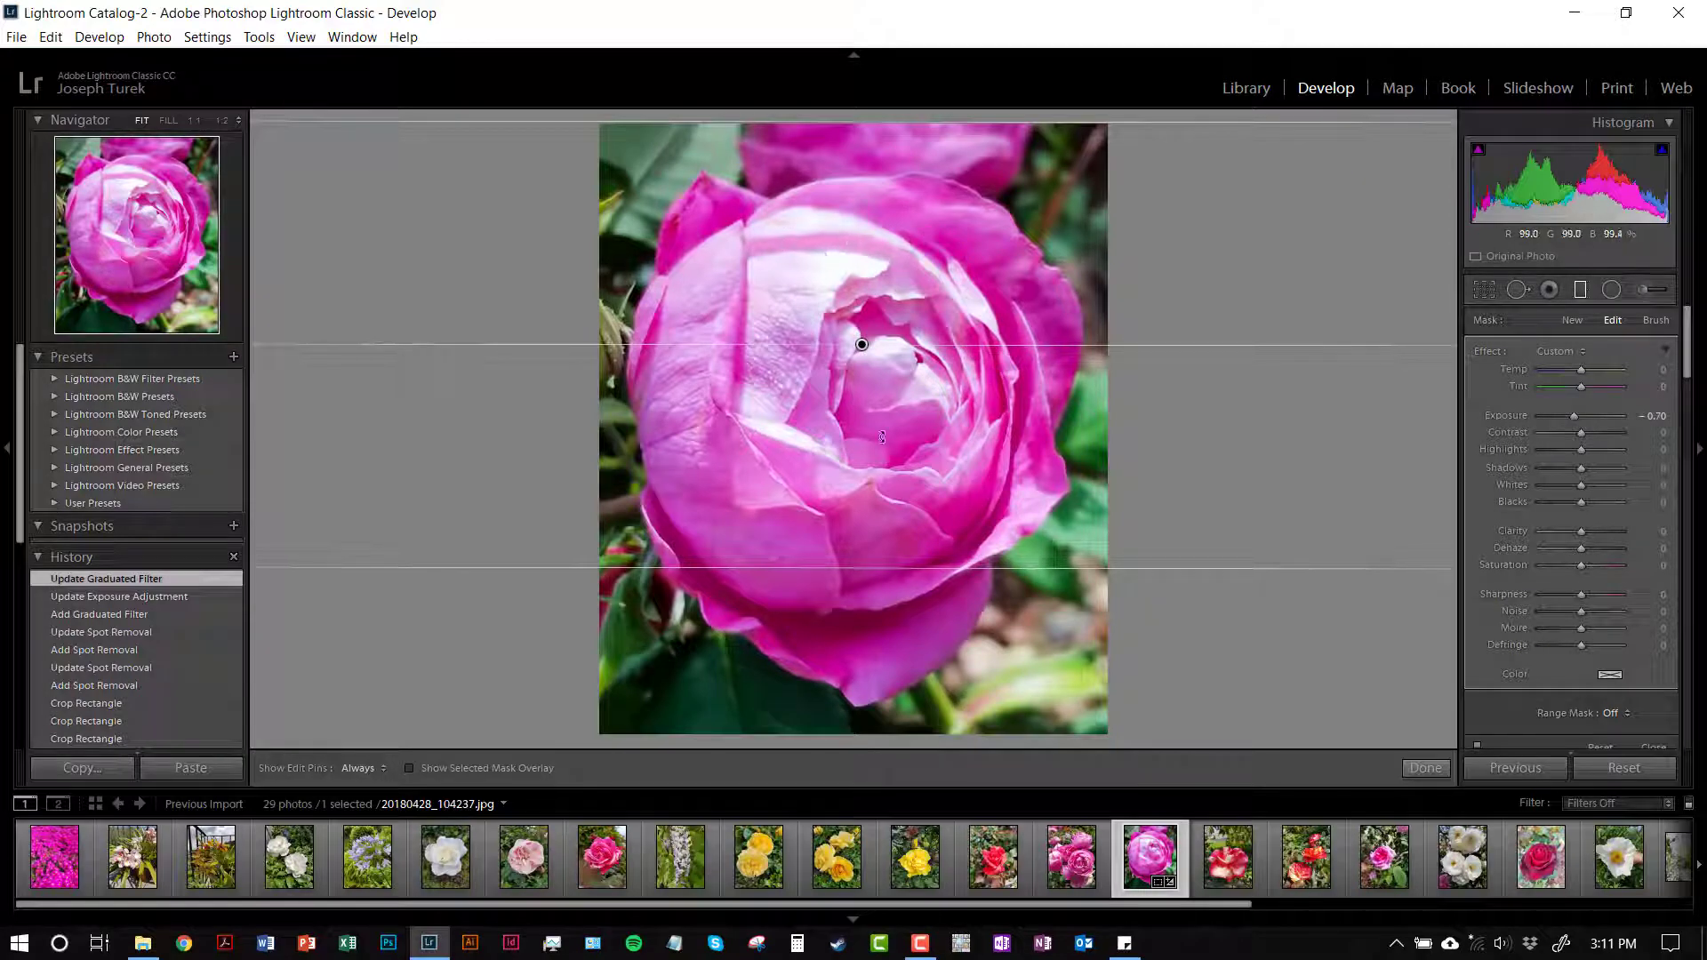
drag(873, 567, 883, 466)
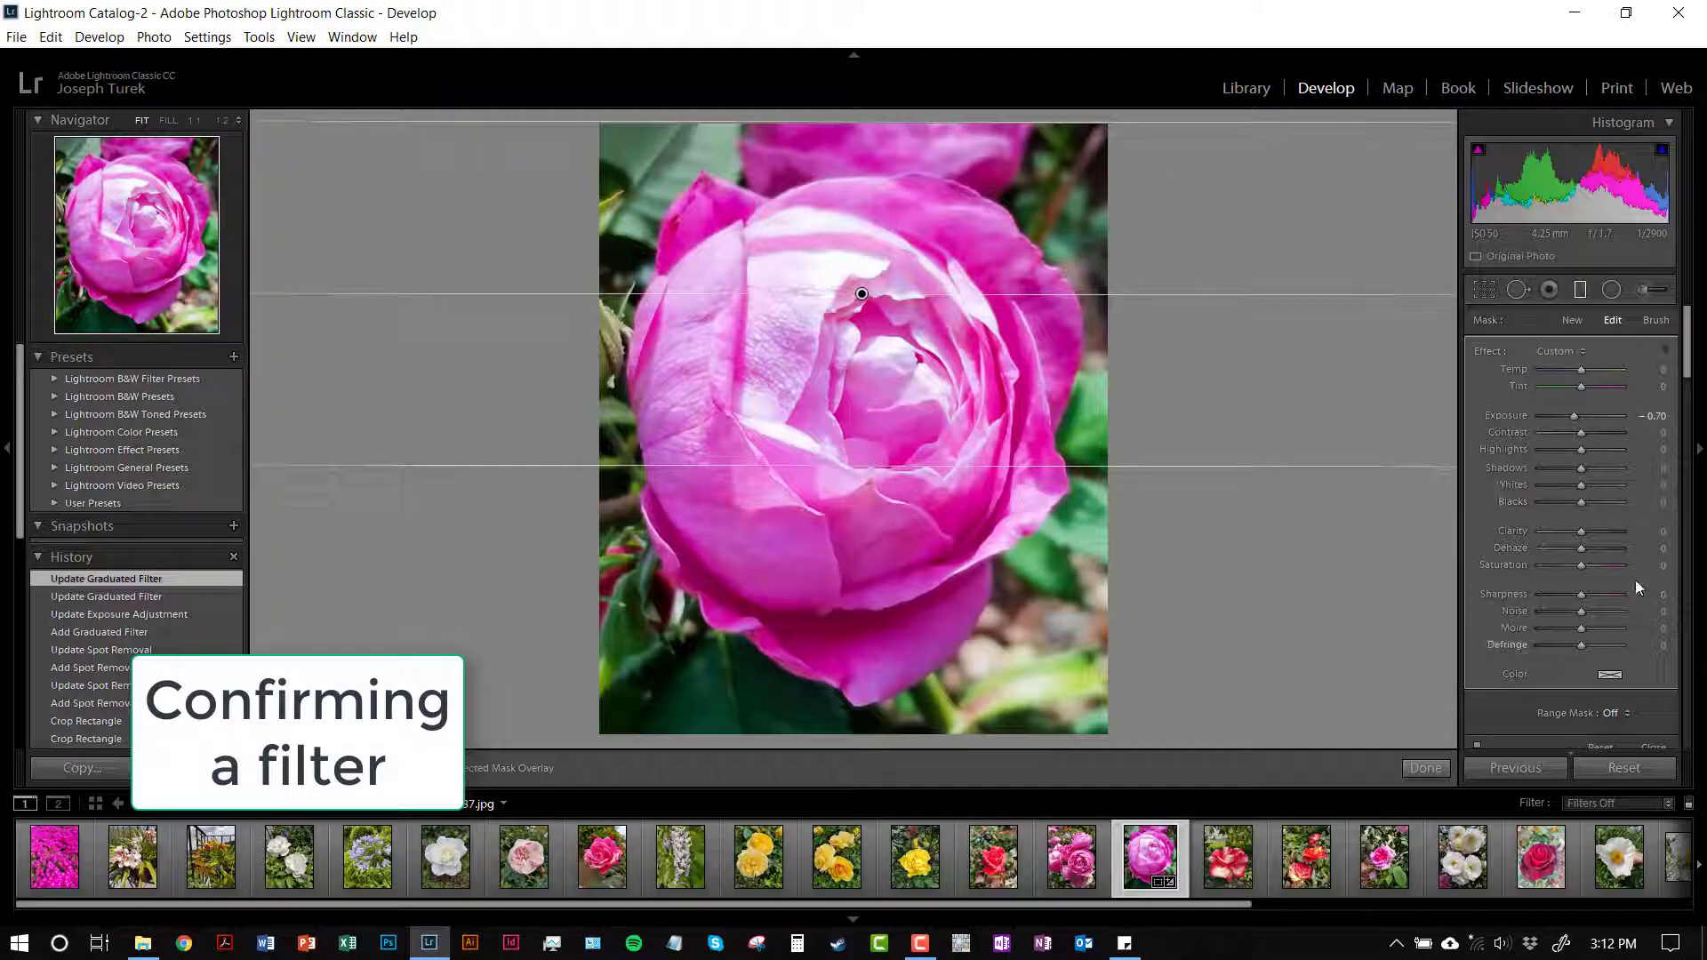
click(1423, 768)
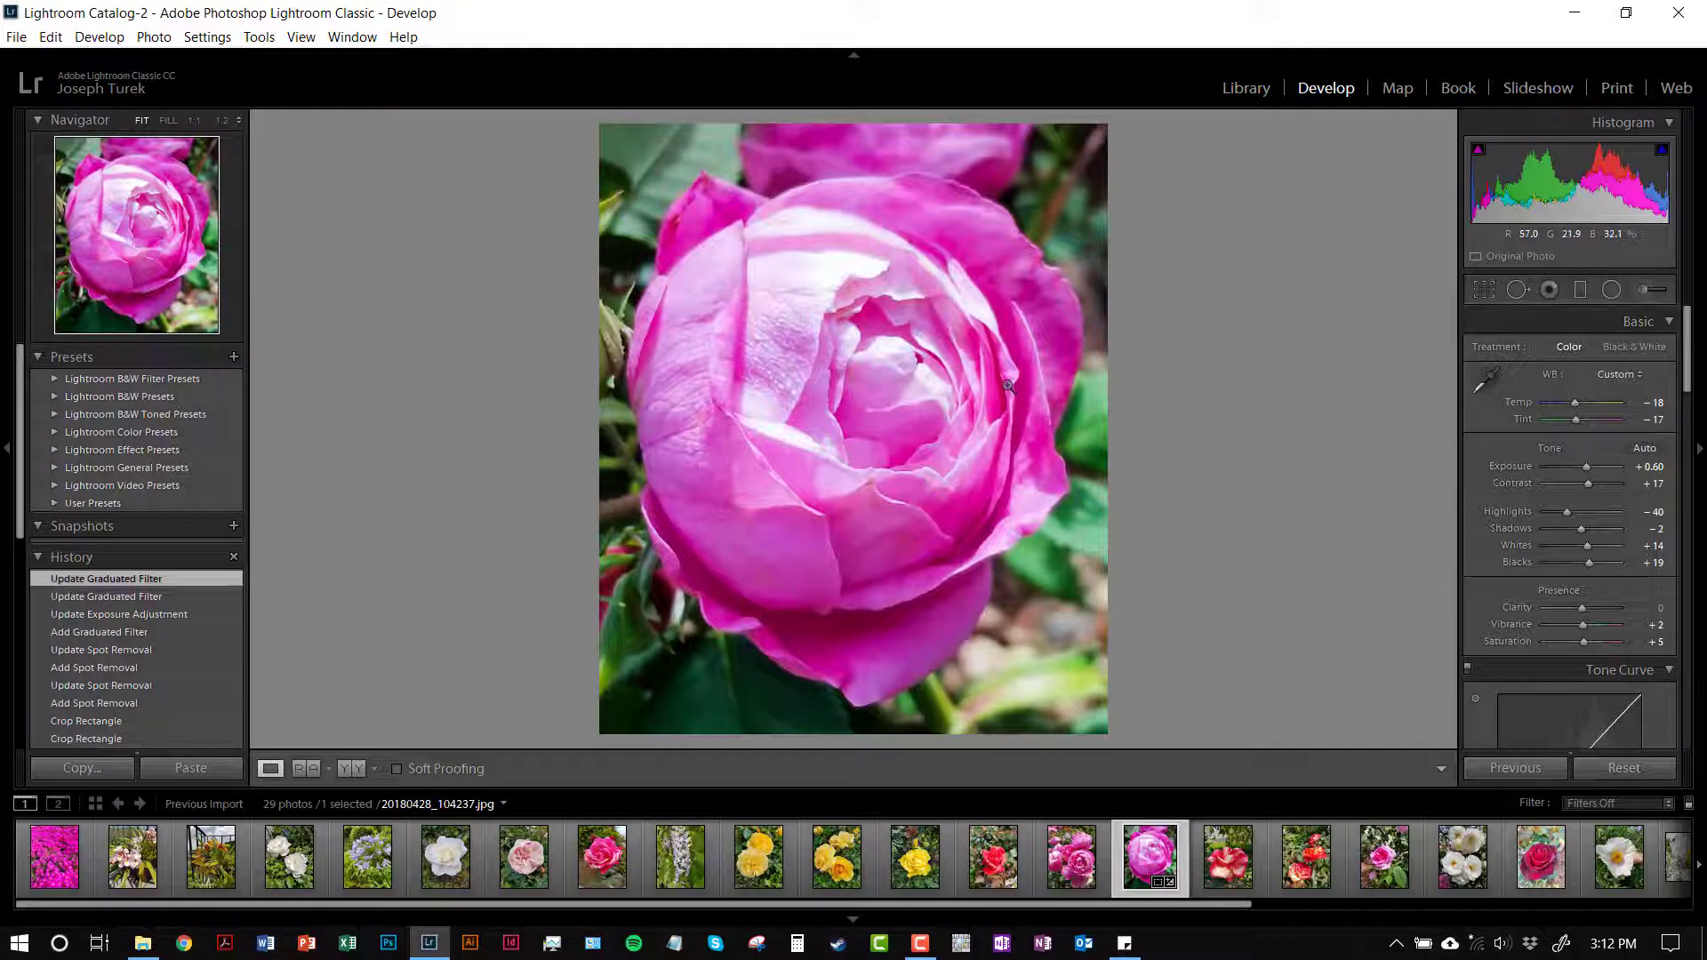
Draw a radial filter with exposure 1.00 around the rose's centre, shift it slightly down and right, and narrow it.
click(1612, 291)
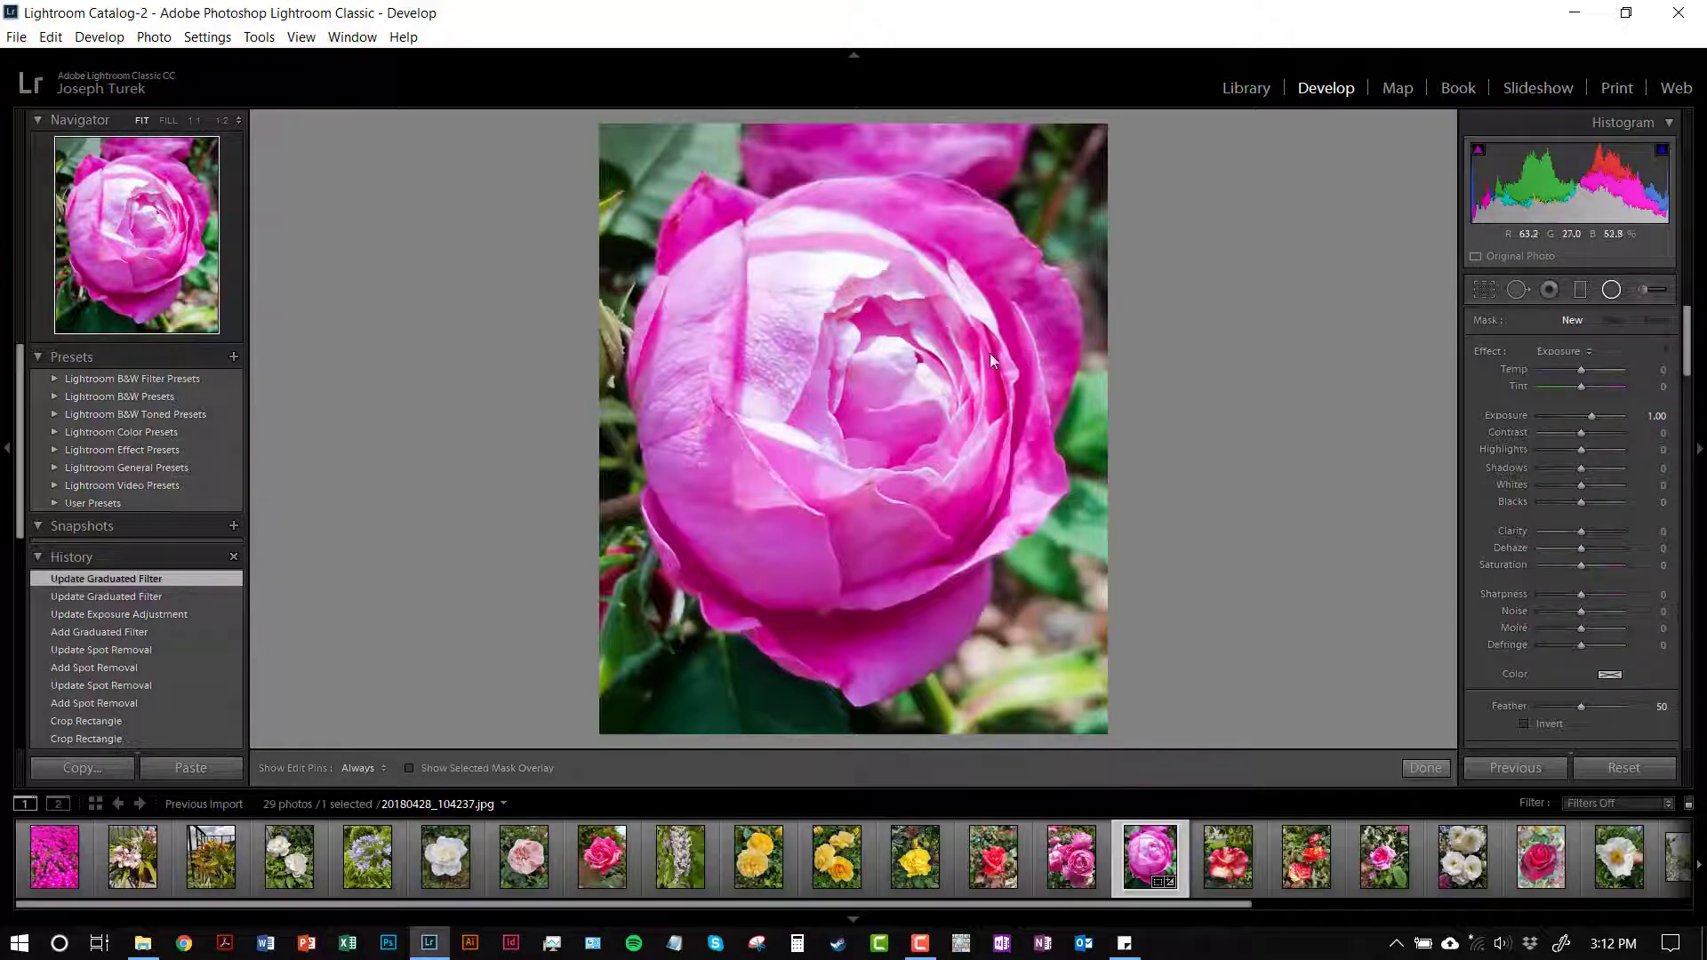
drag(898, 355, 1074, 543)
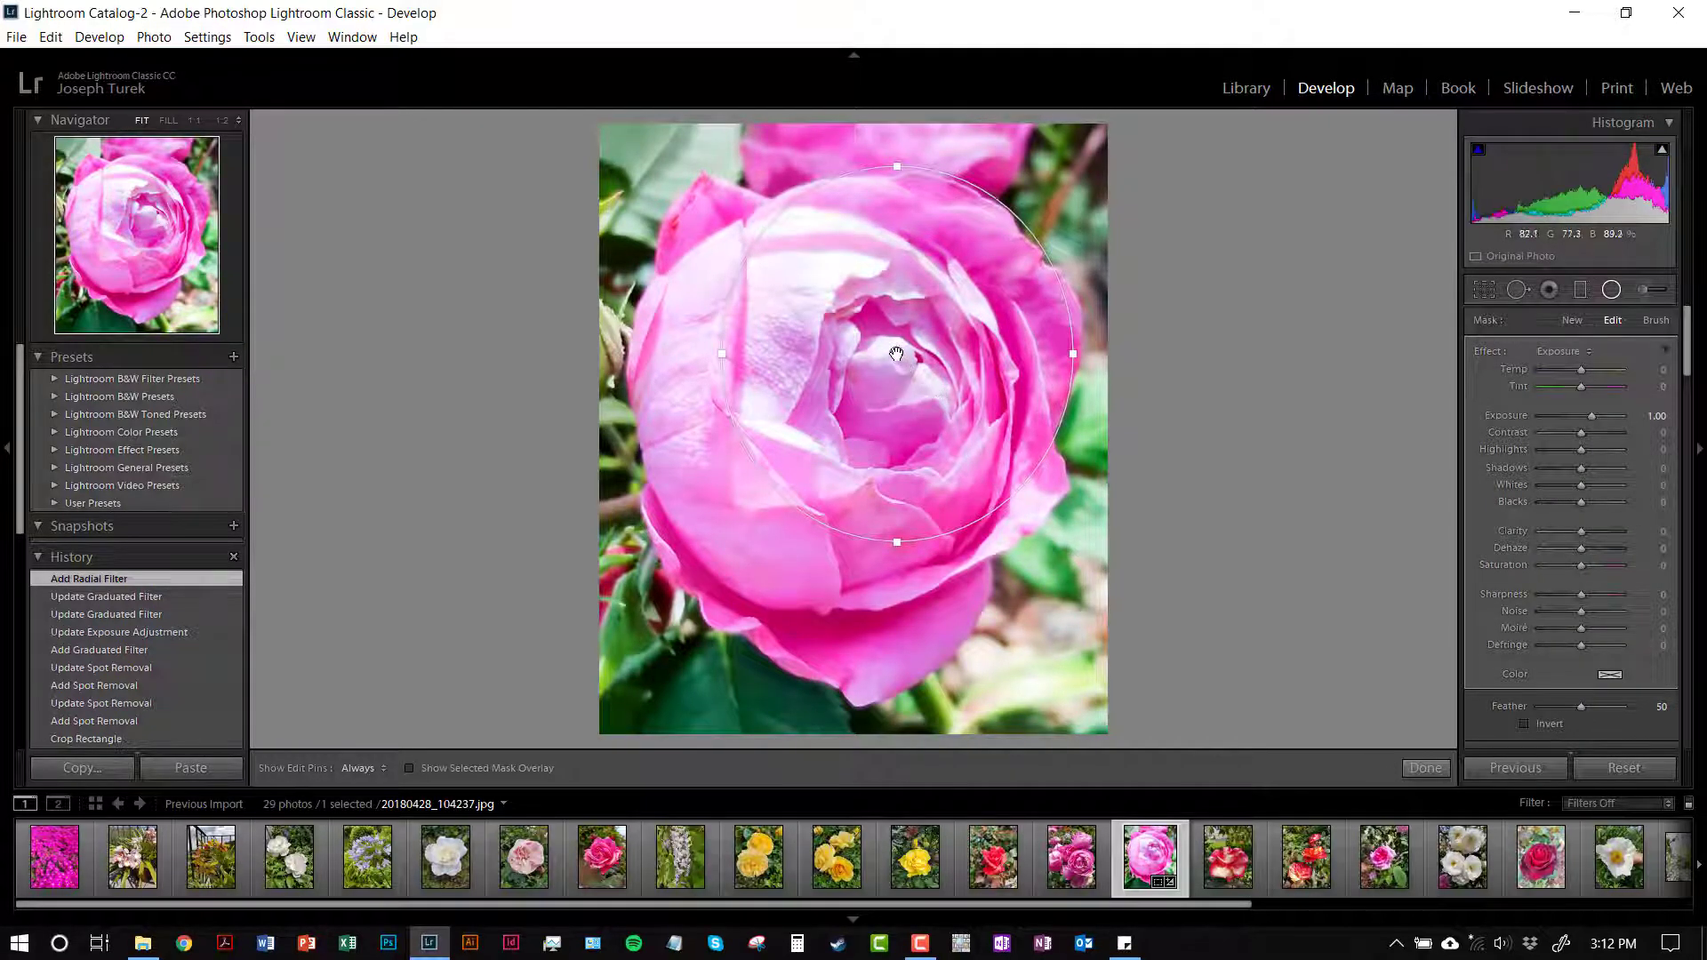
drag(896, 354, 911, 403)
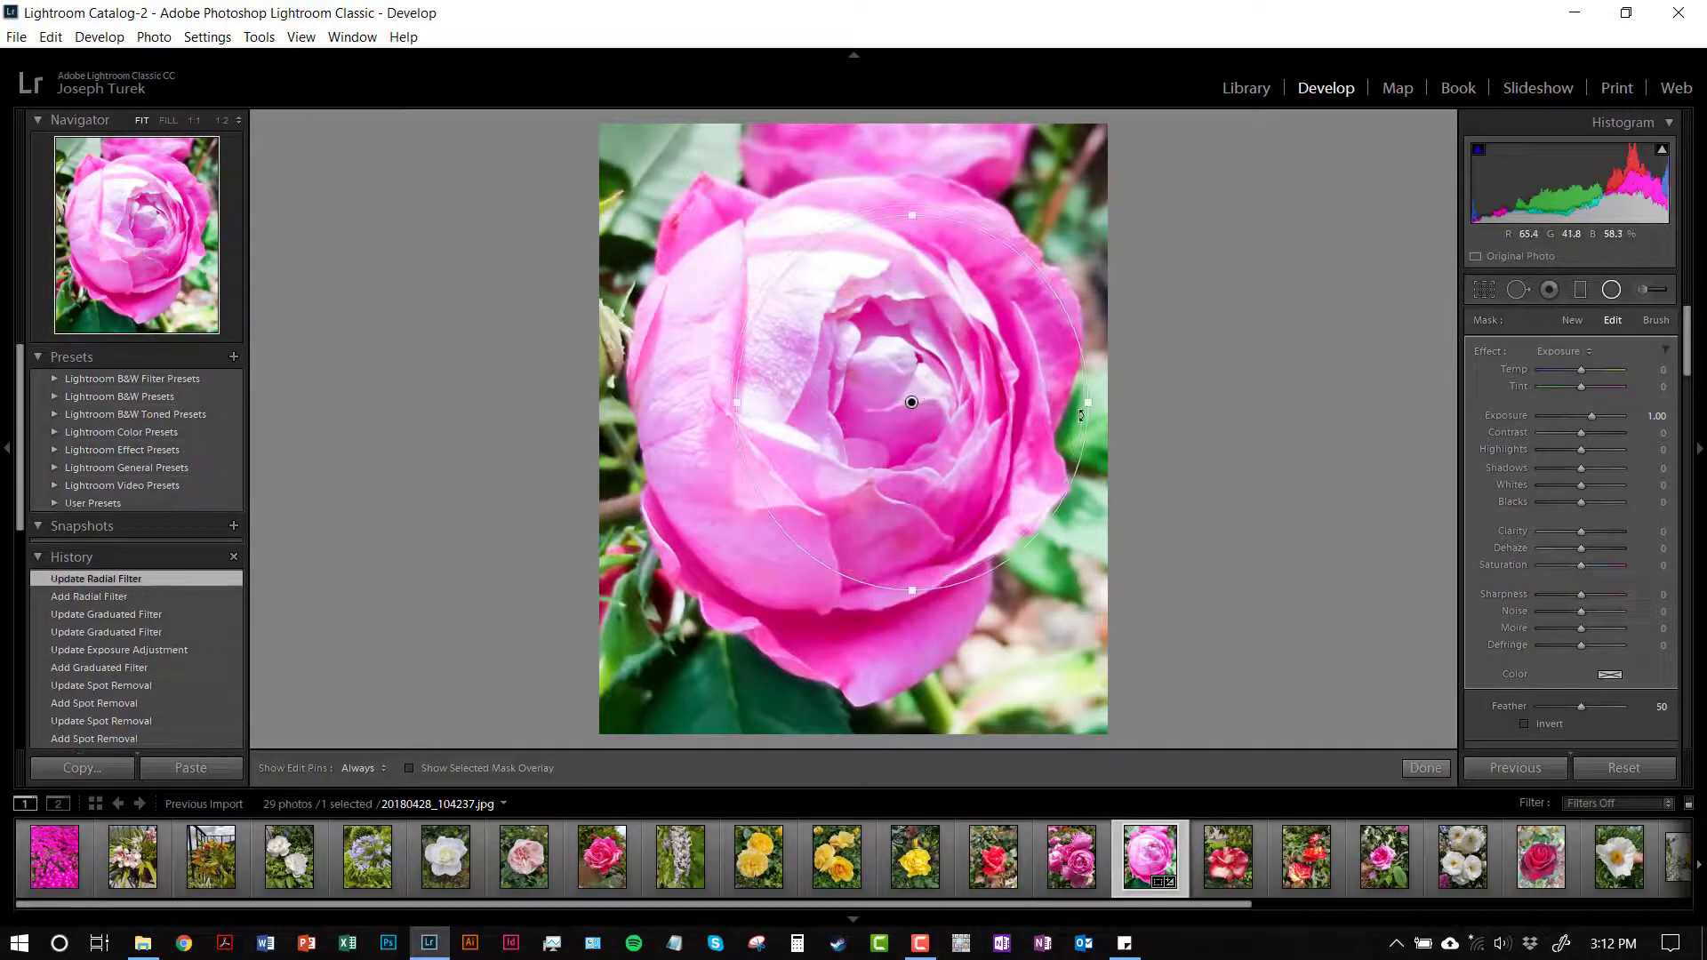
drag(1088, 405, 1054, 406)
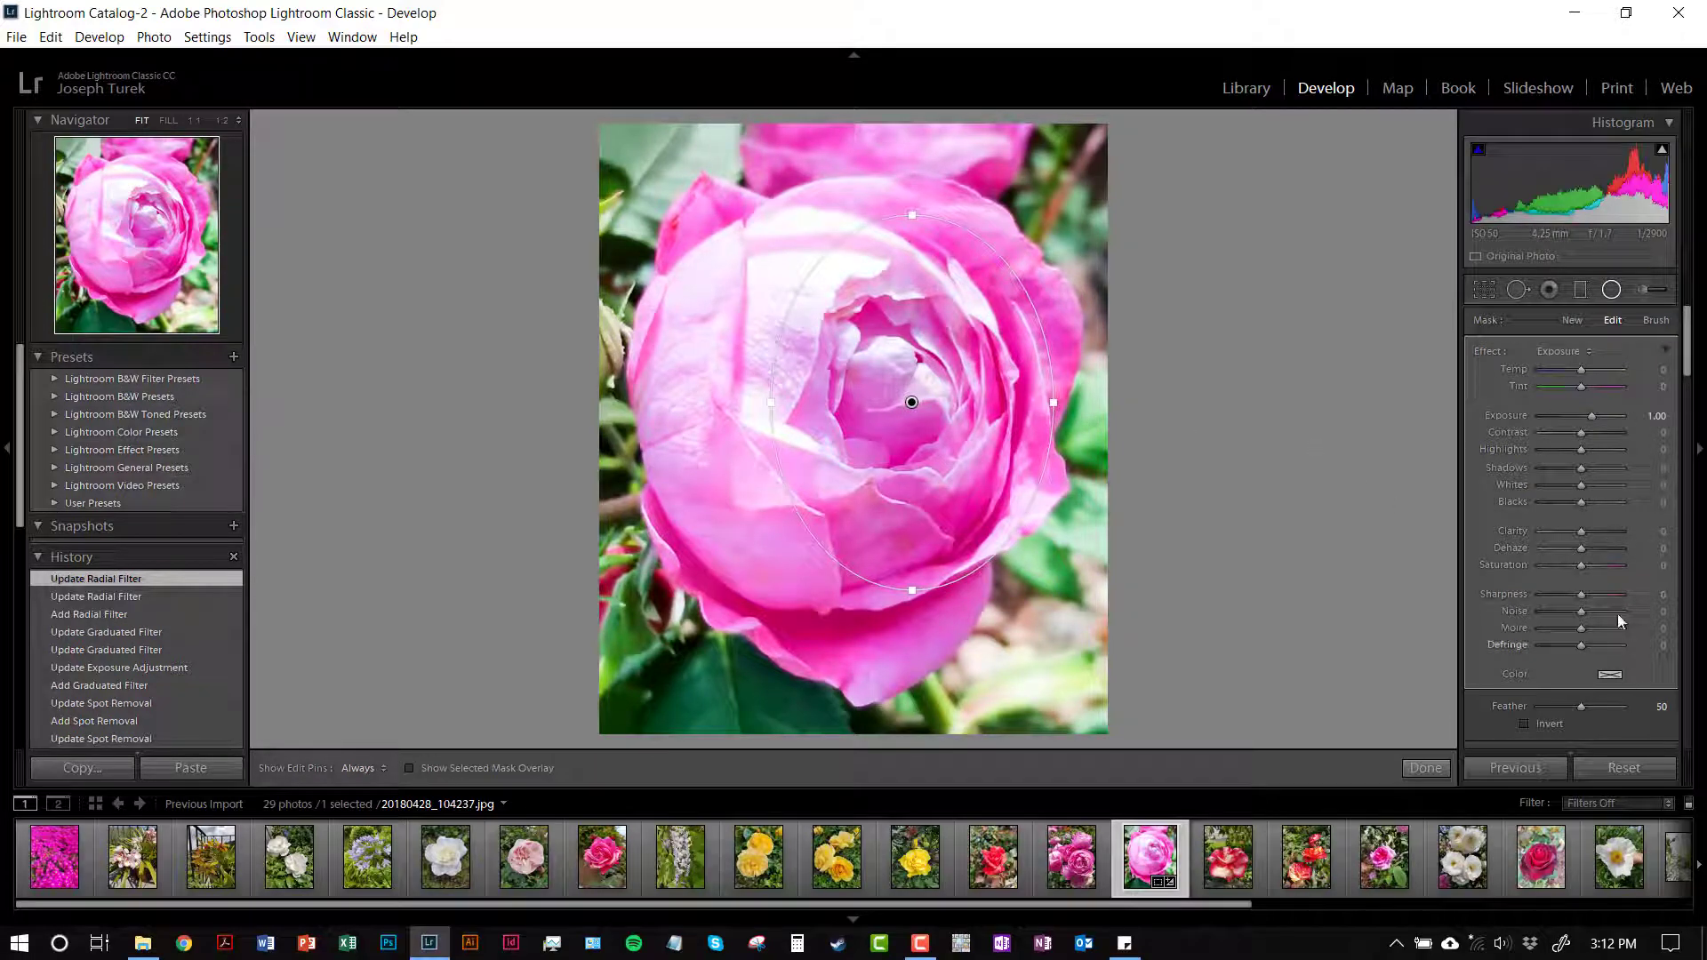
Invert the radial filter's mask and set its exposure to 0.00, clarity to 57, highlights to 46 and blacks to −22.
scroll(1688, 361, down, 2)
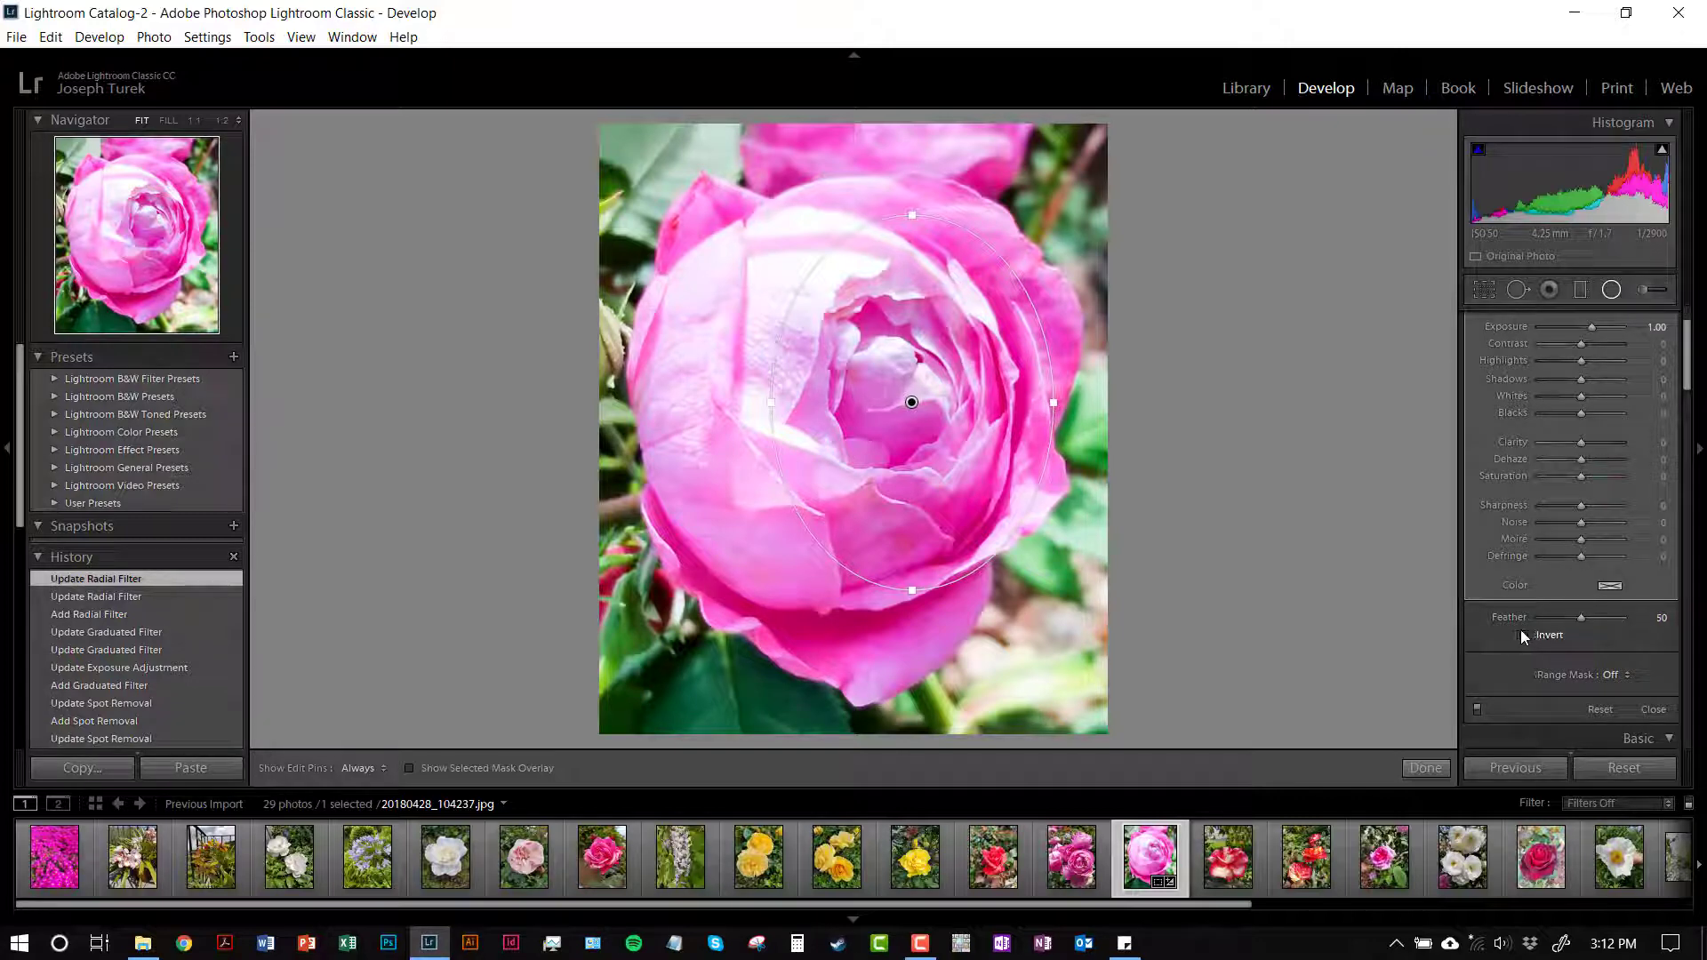
click(1524, 634)
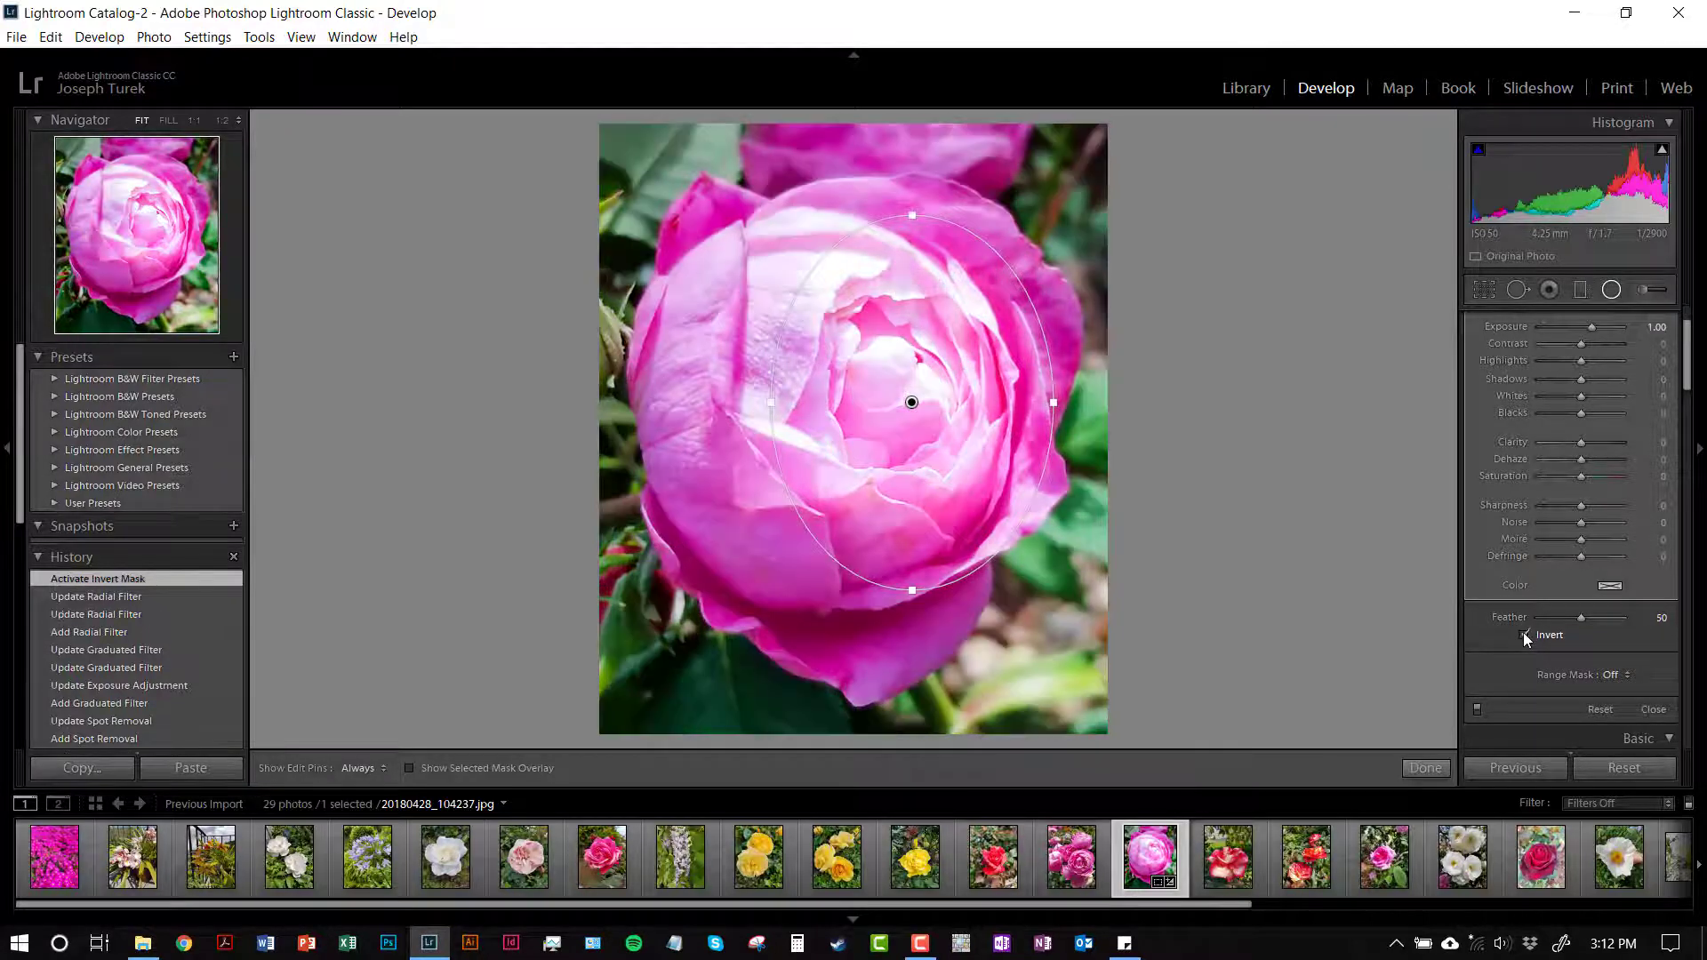
scroll(1688, 382, up, 2)
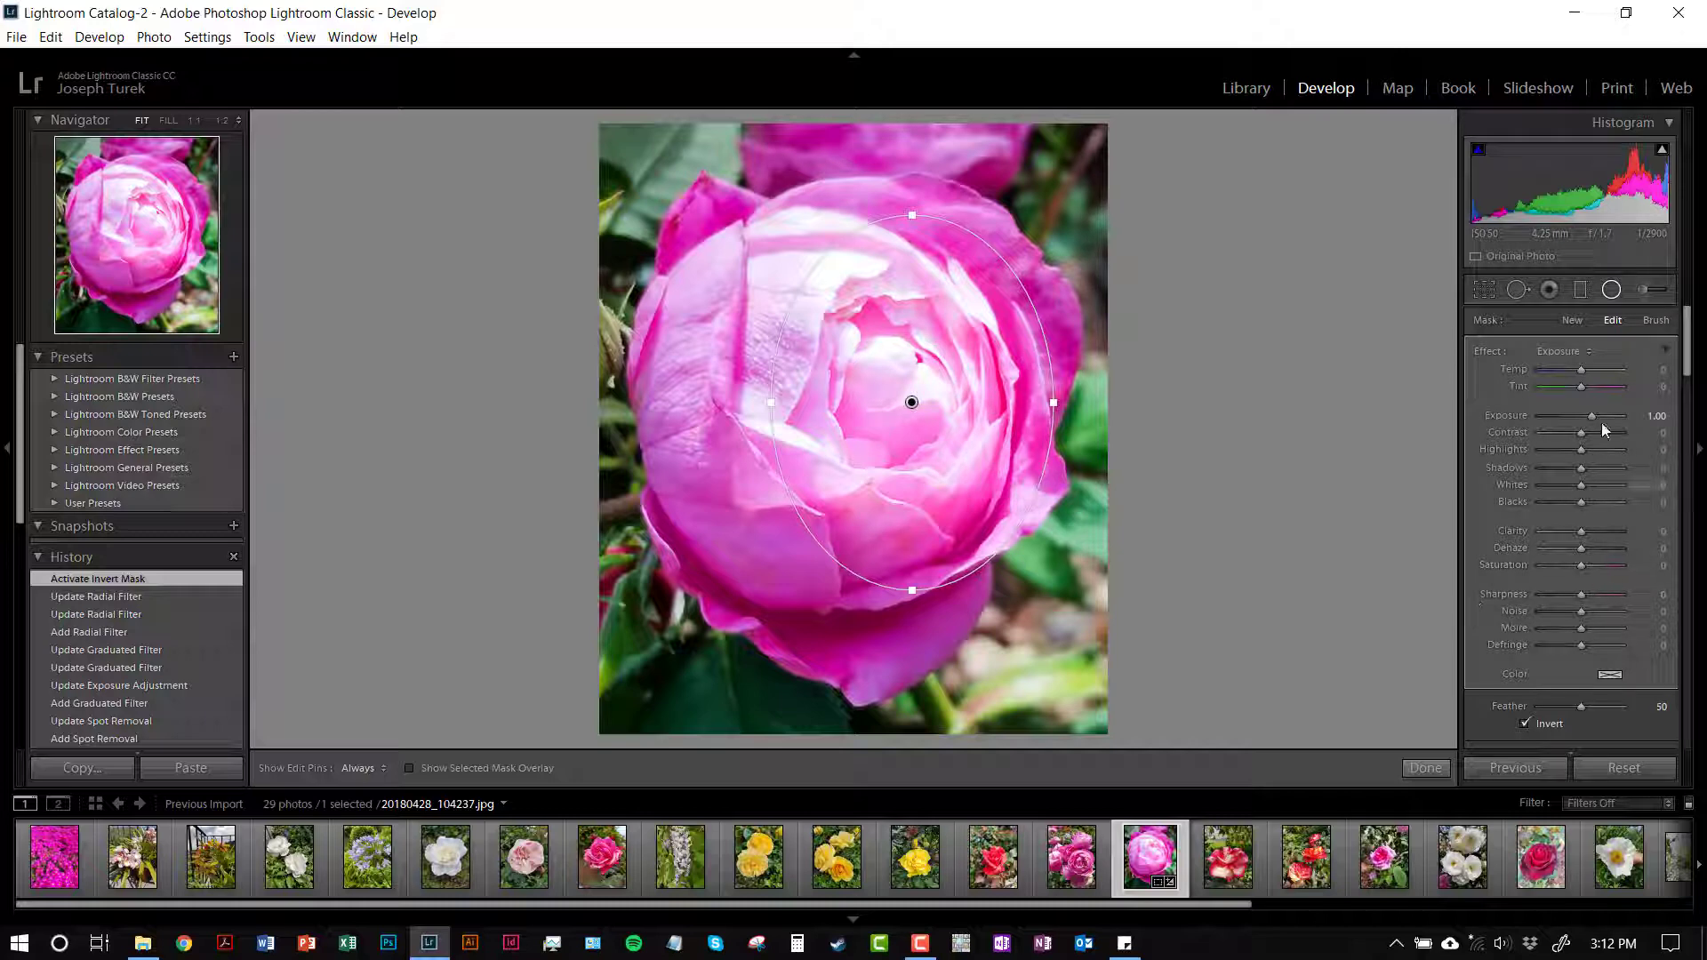
drag(1592, 415, 1583, 418)
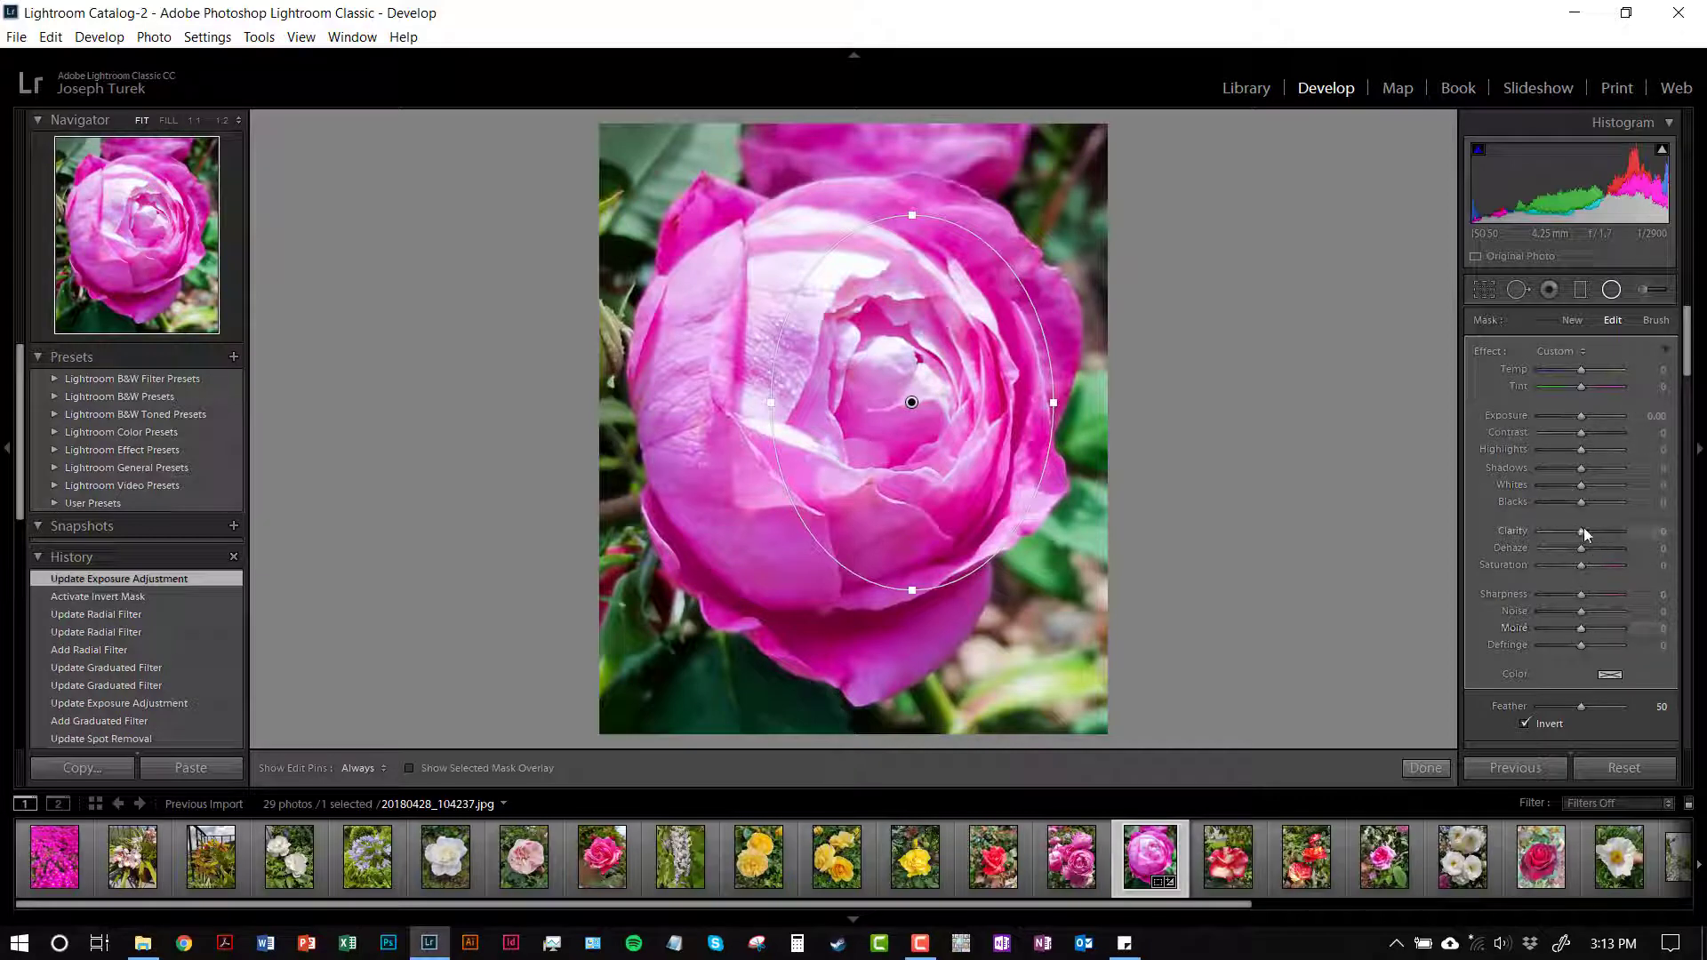
drag(1592, 530, 1604, 531)
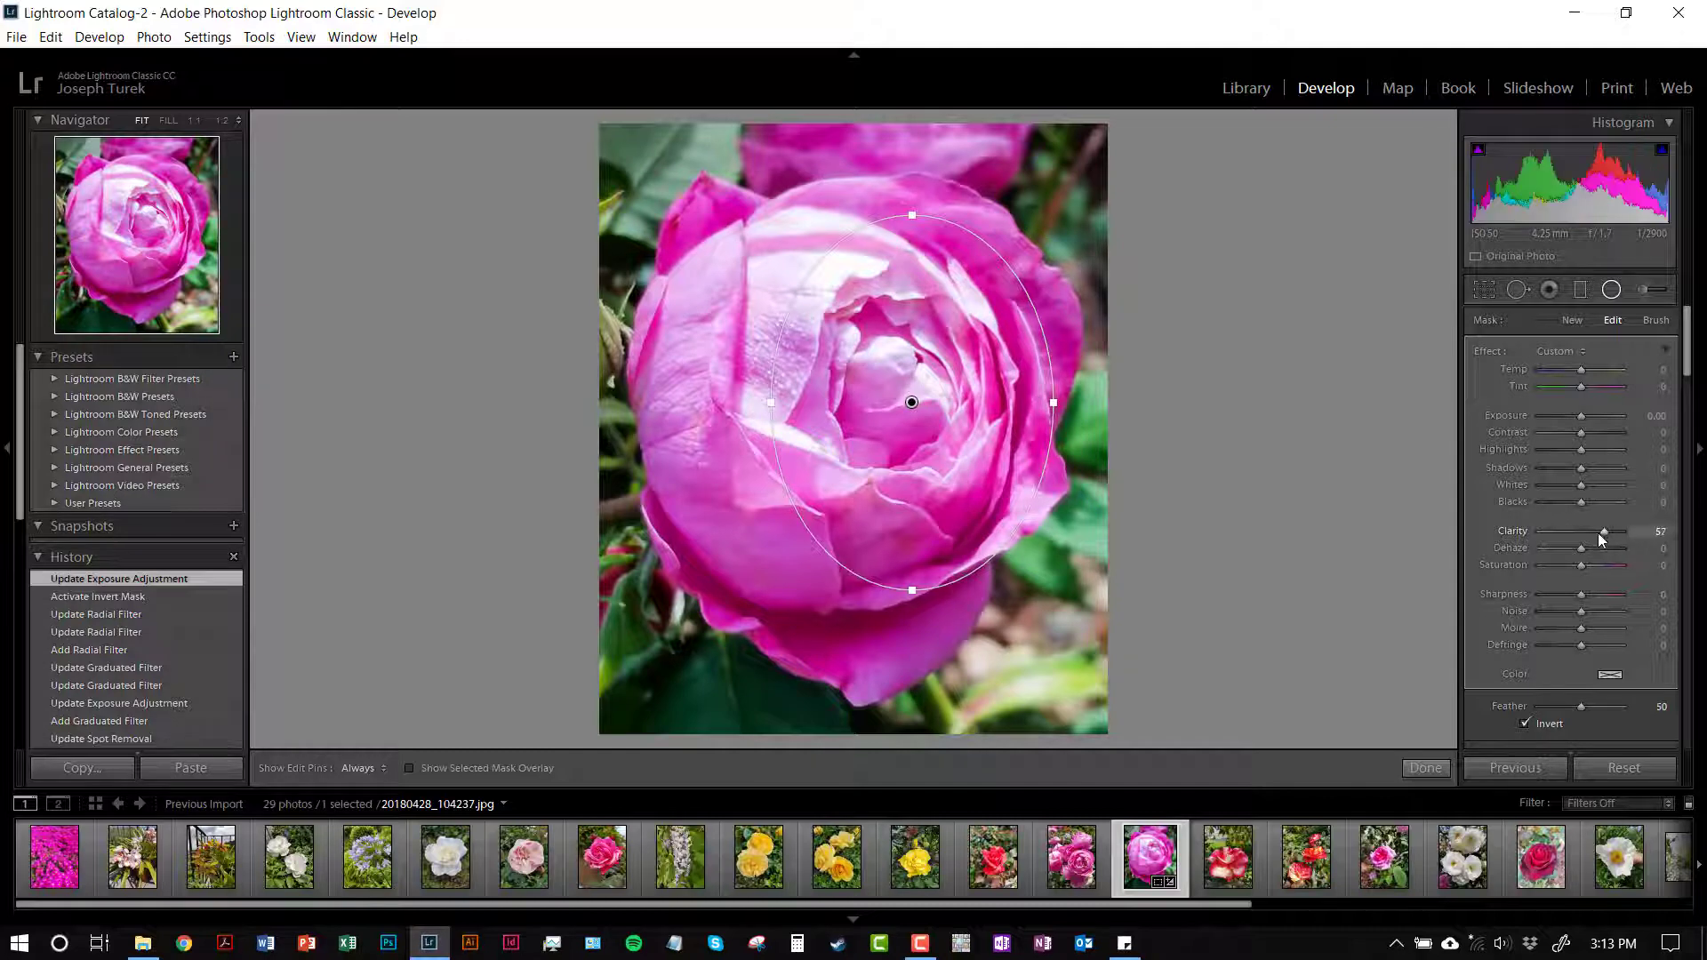
drag(1583, 450, 1602, 453)
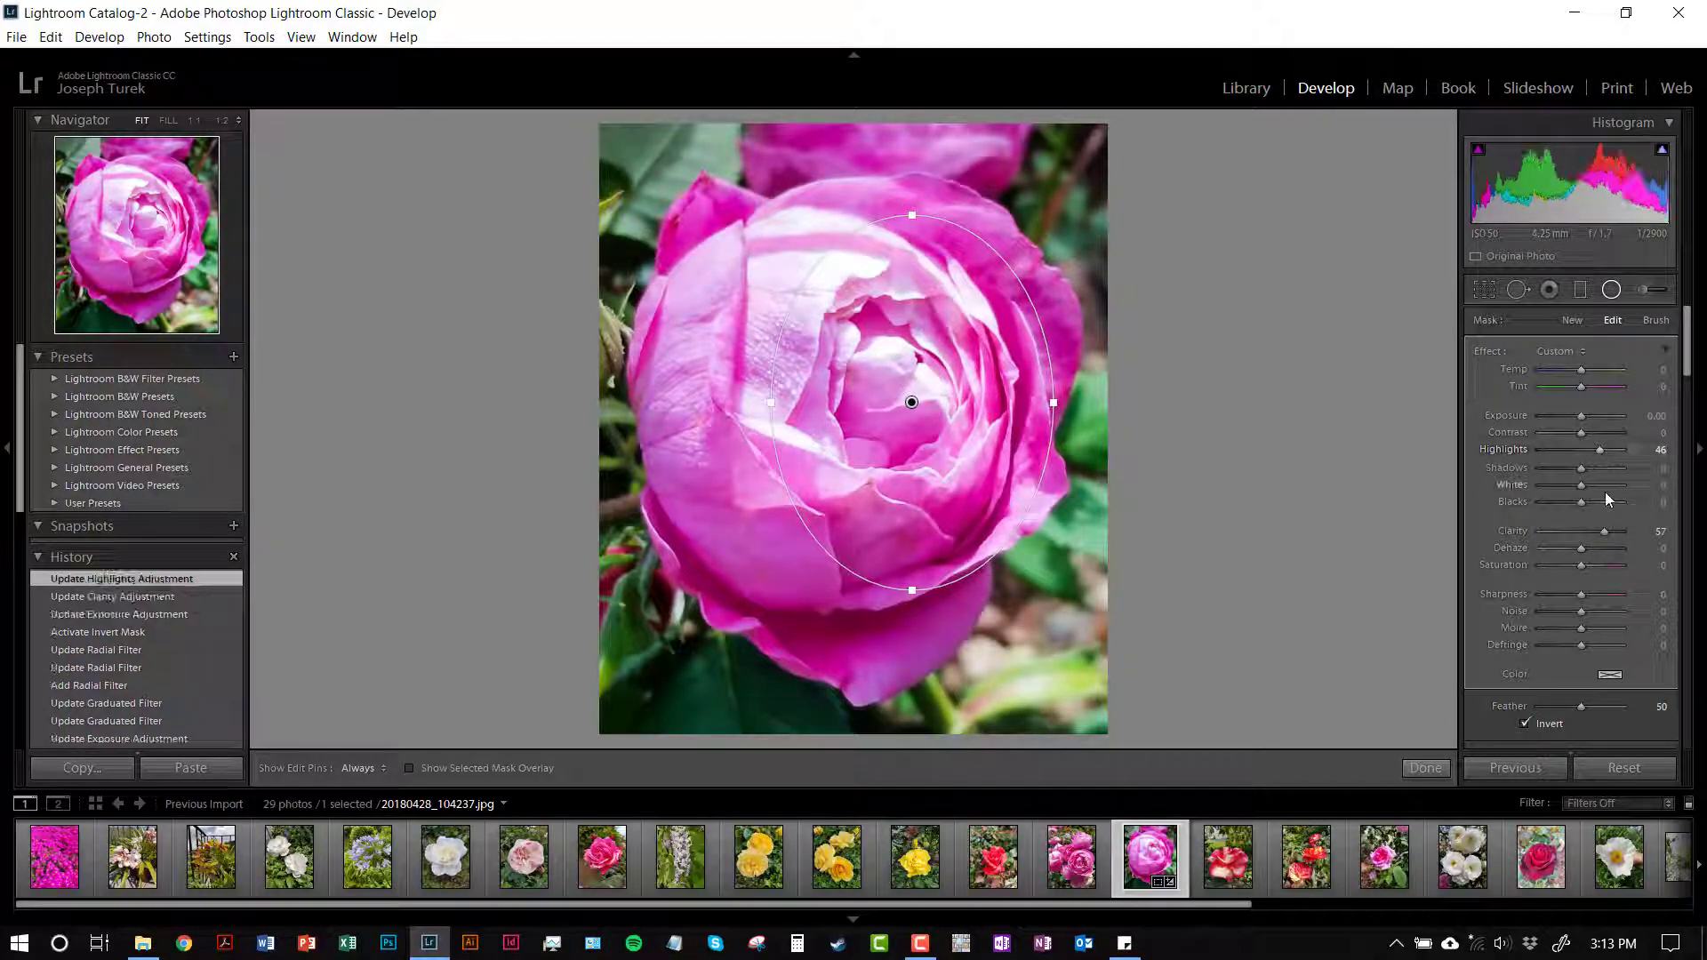
drag(1581, 503, 1572, 503)
Widen the radial filter slightly, set its feather to 27, rotate it counterclockwise, and finish editing it.
drag(769, 407, 763, 405)
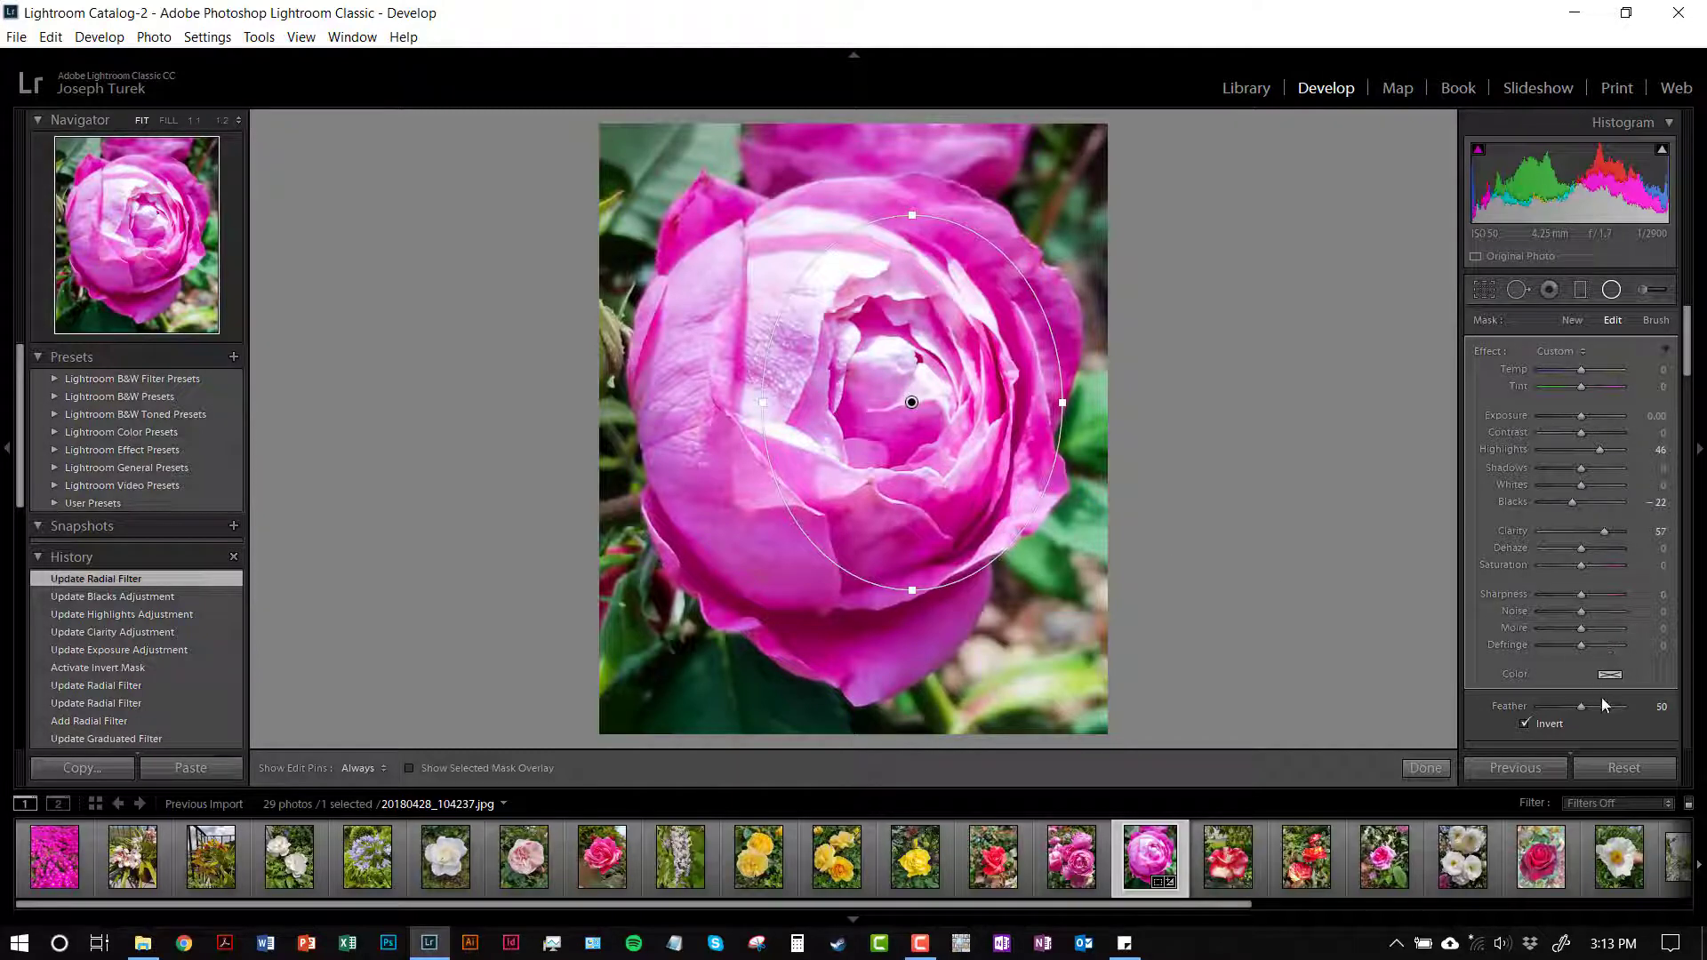
scroll(1602, 697, down, 3)
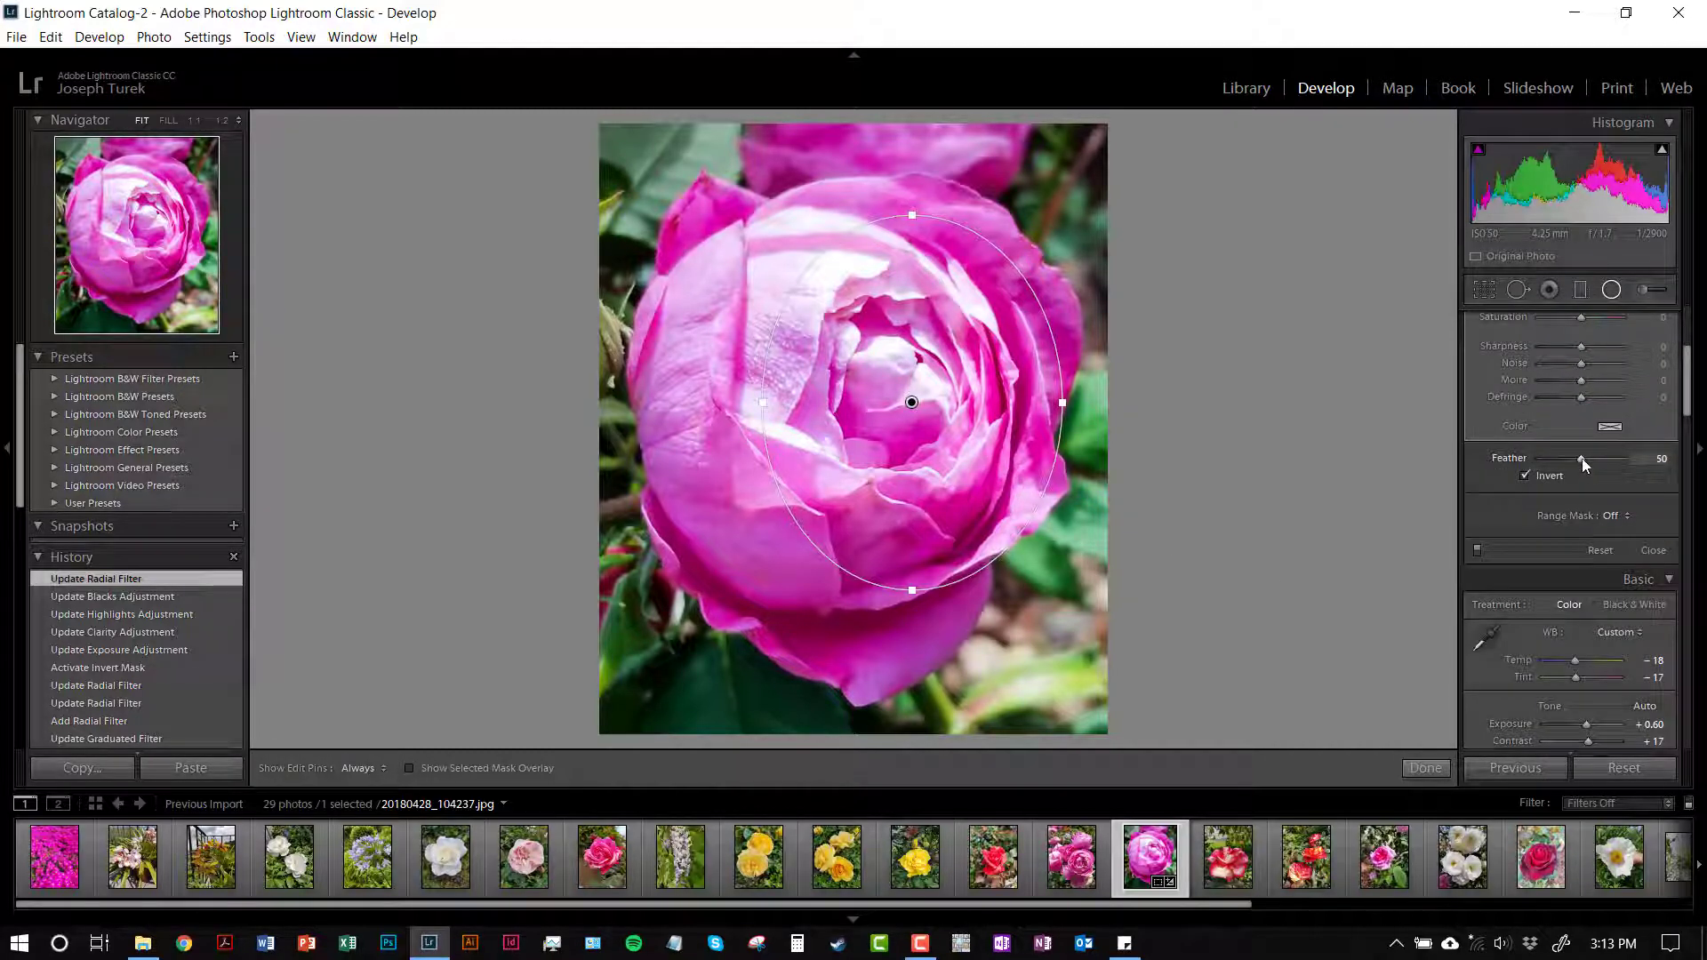
drag(1608, 458, 1562, 455)
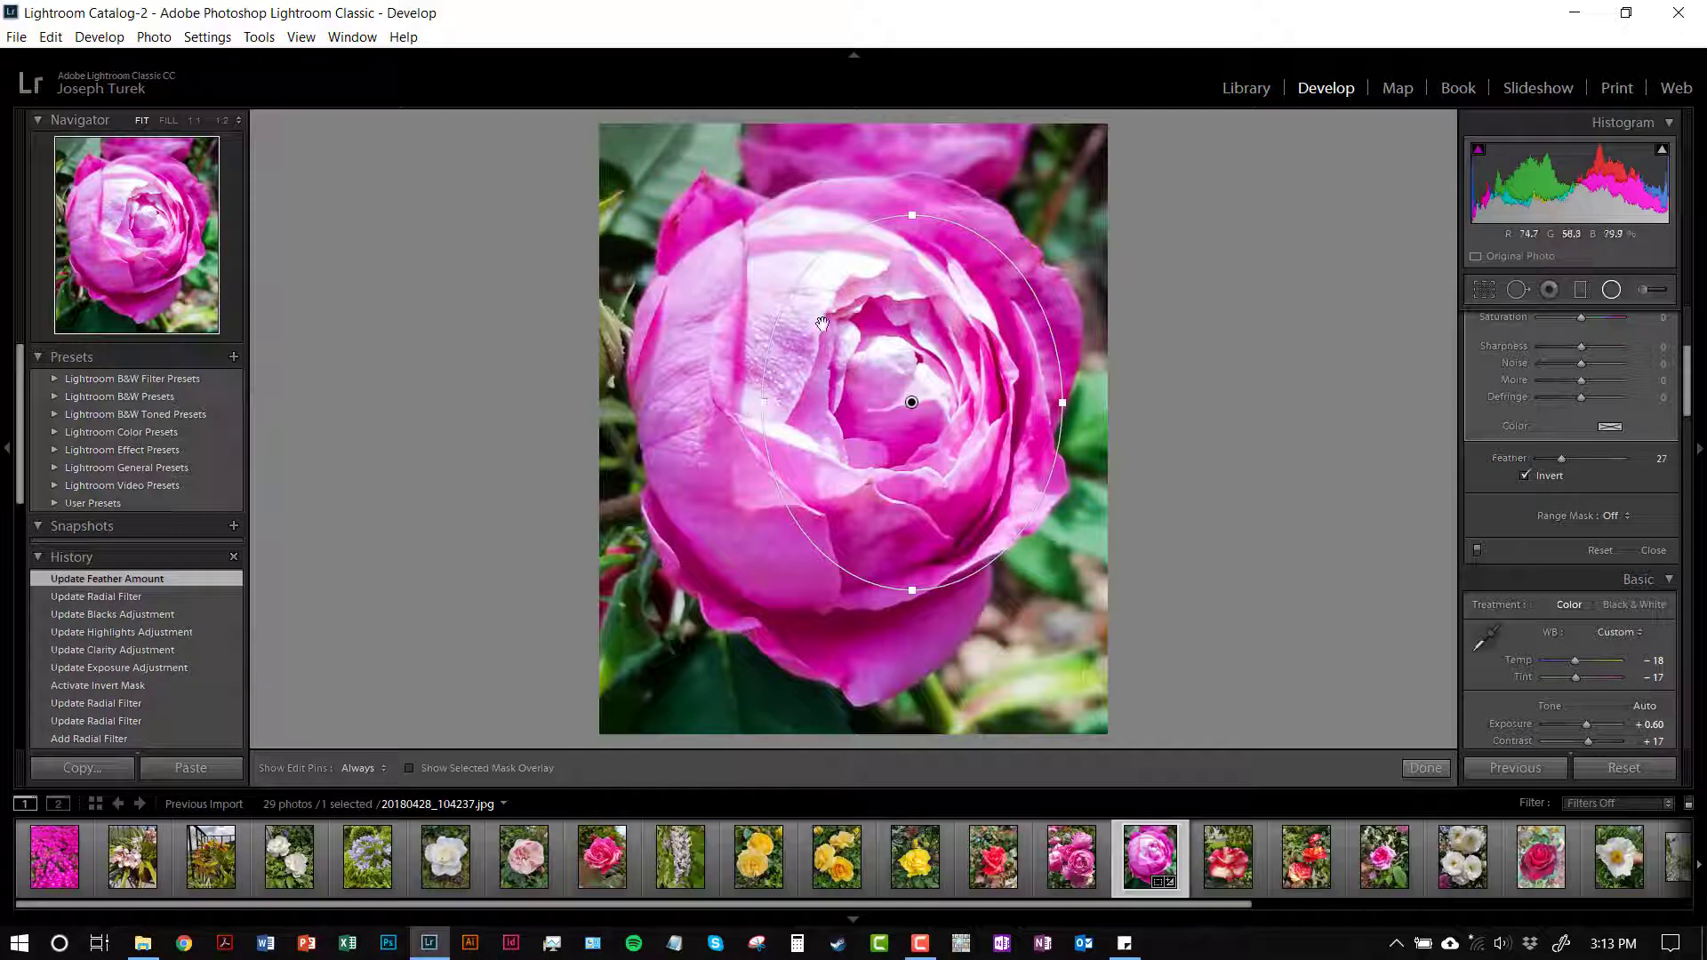
drag(771, 426, 803, 477)
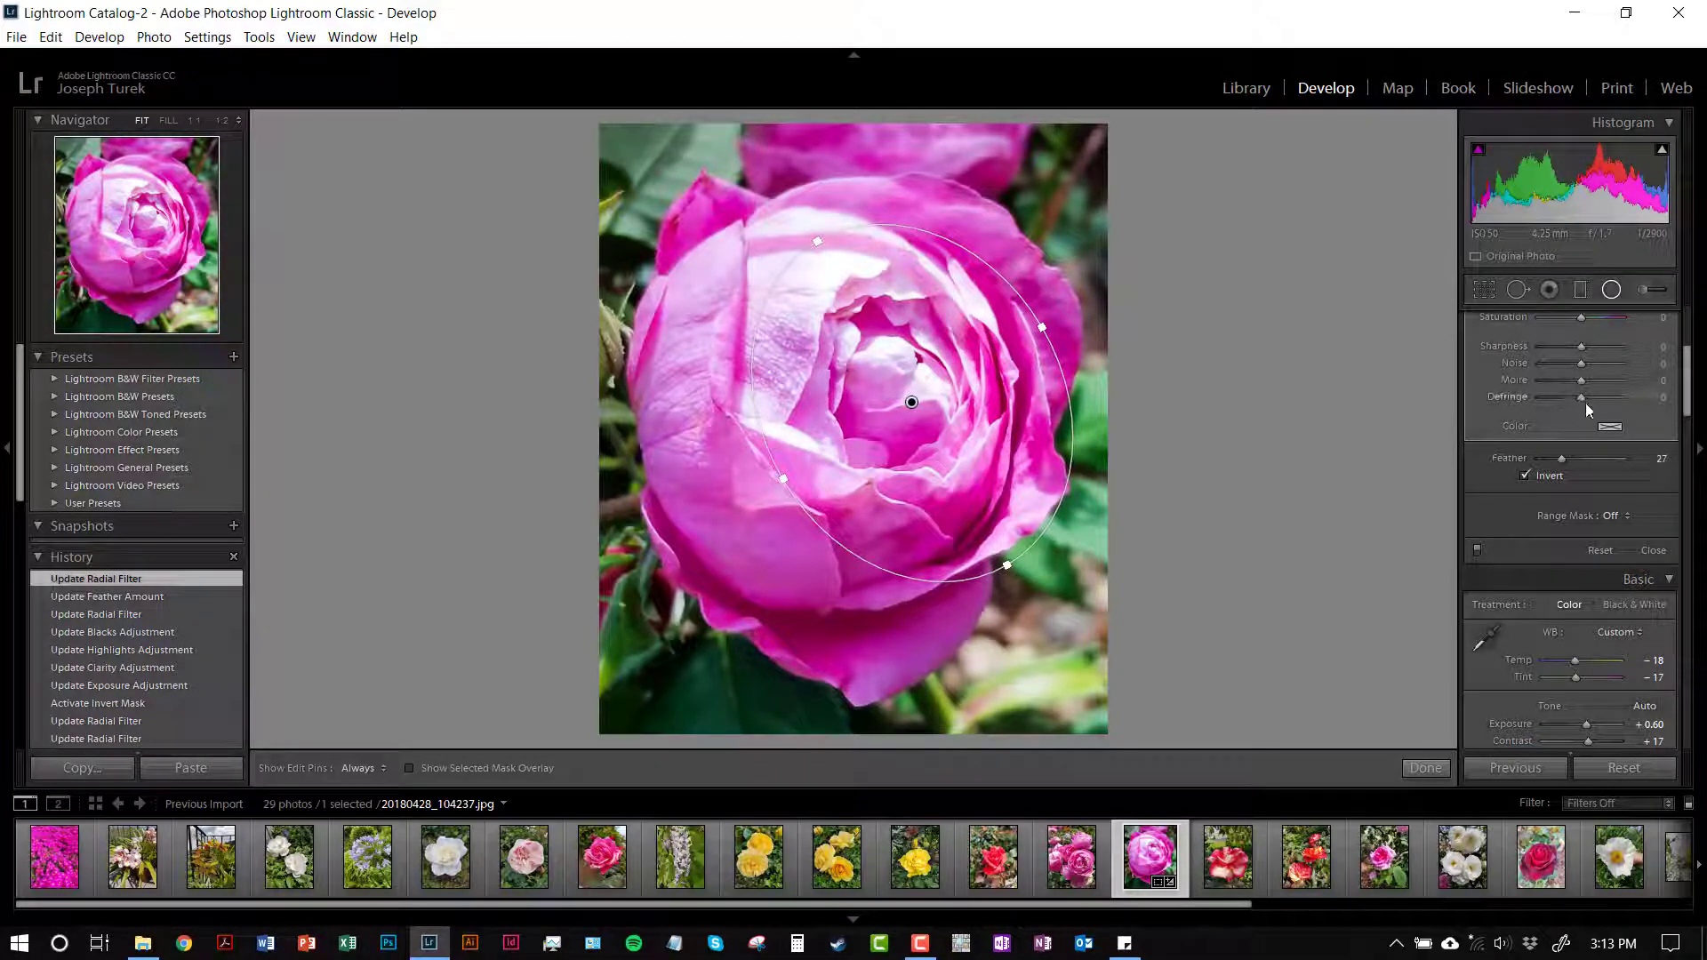
scroll(1583, 403, up, 3)
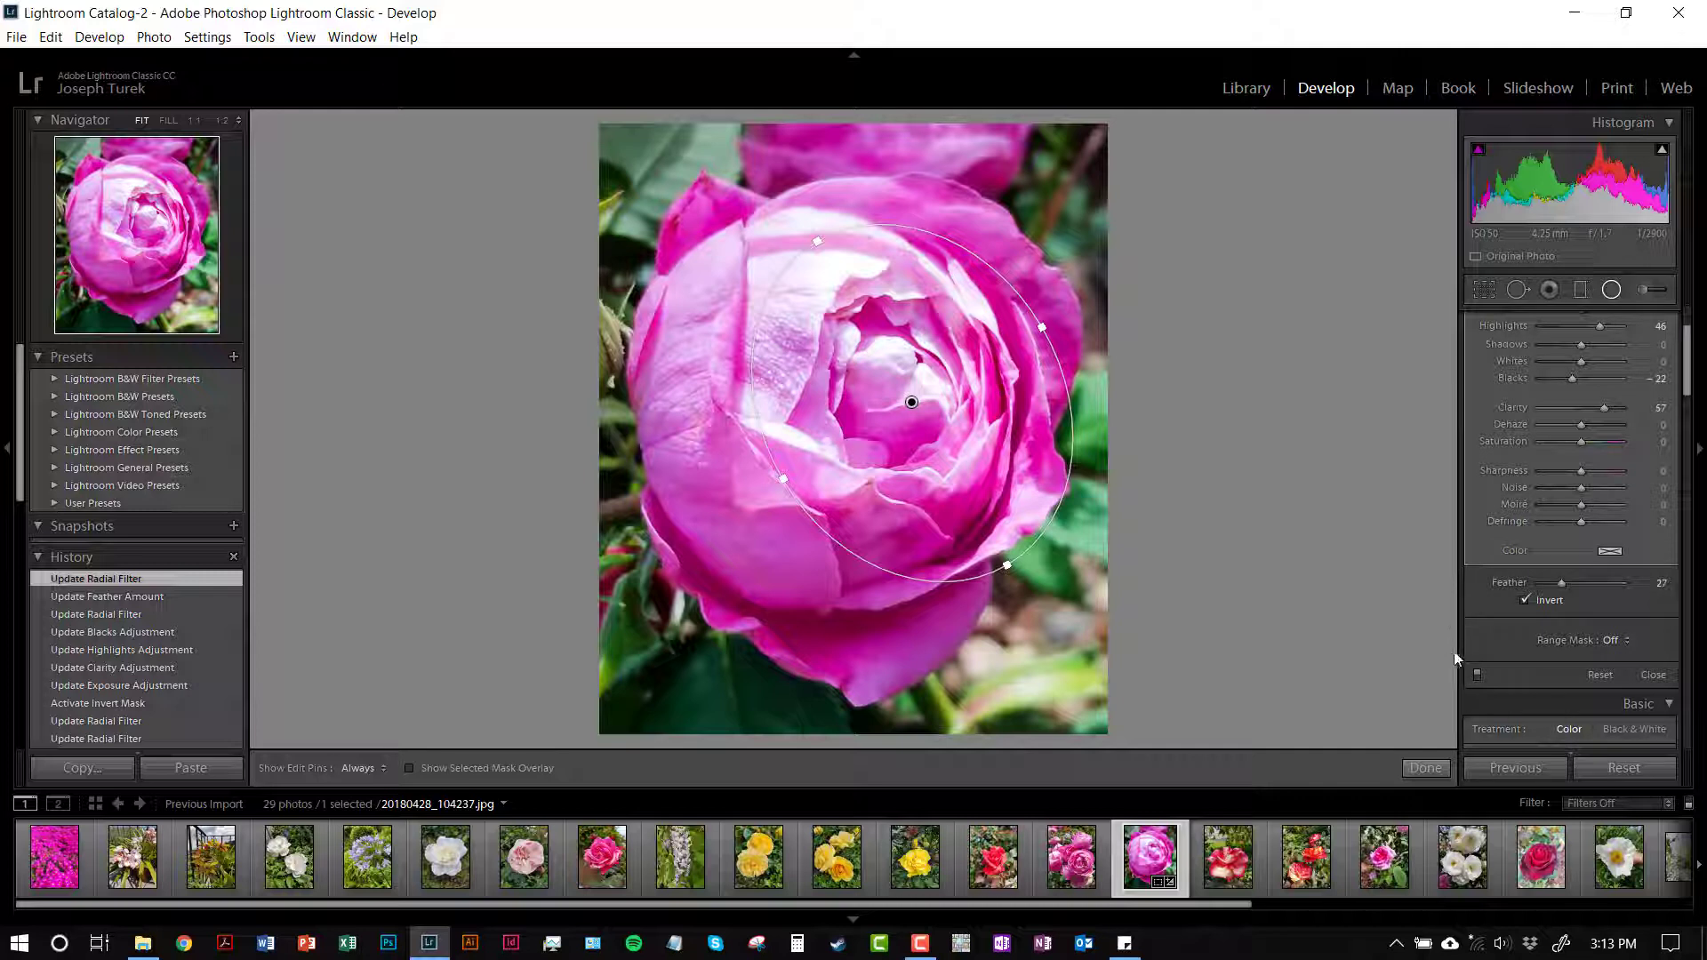
click(1426, 769)
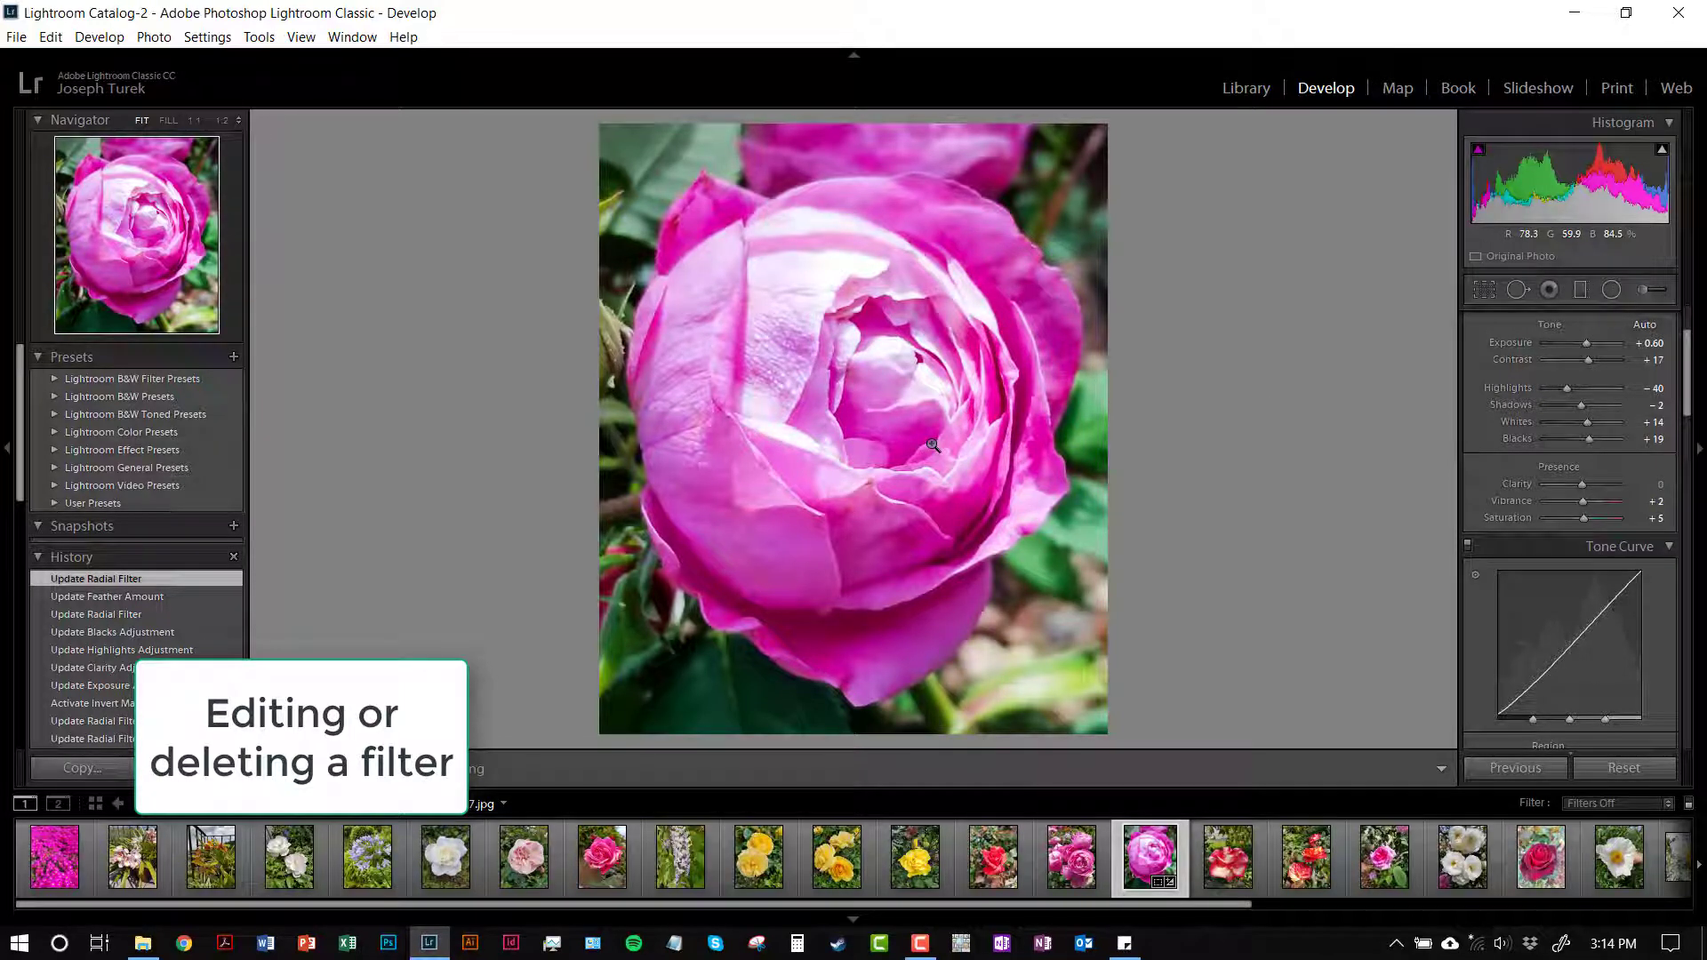
Reopen the radial filter for editing, and select and delete the graduated filter over the rose's upper half.
click(1612, 294)
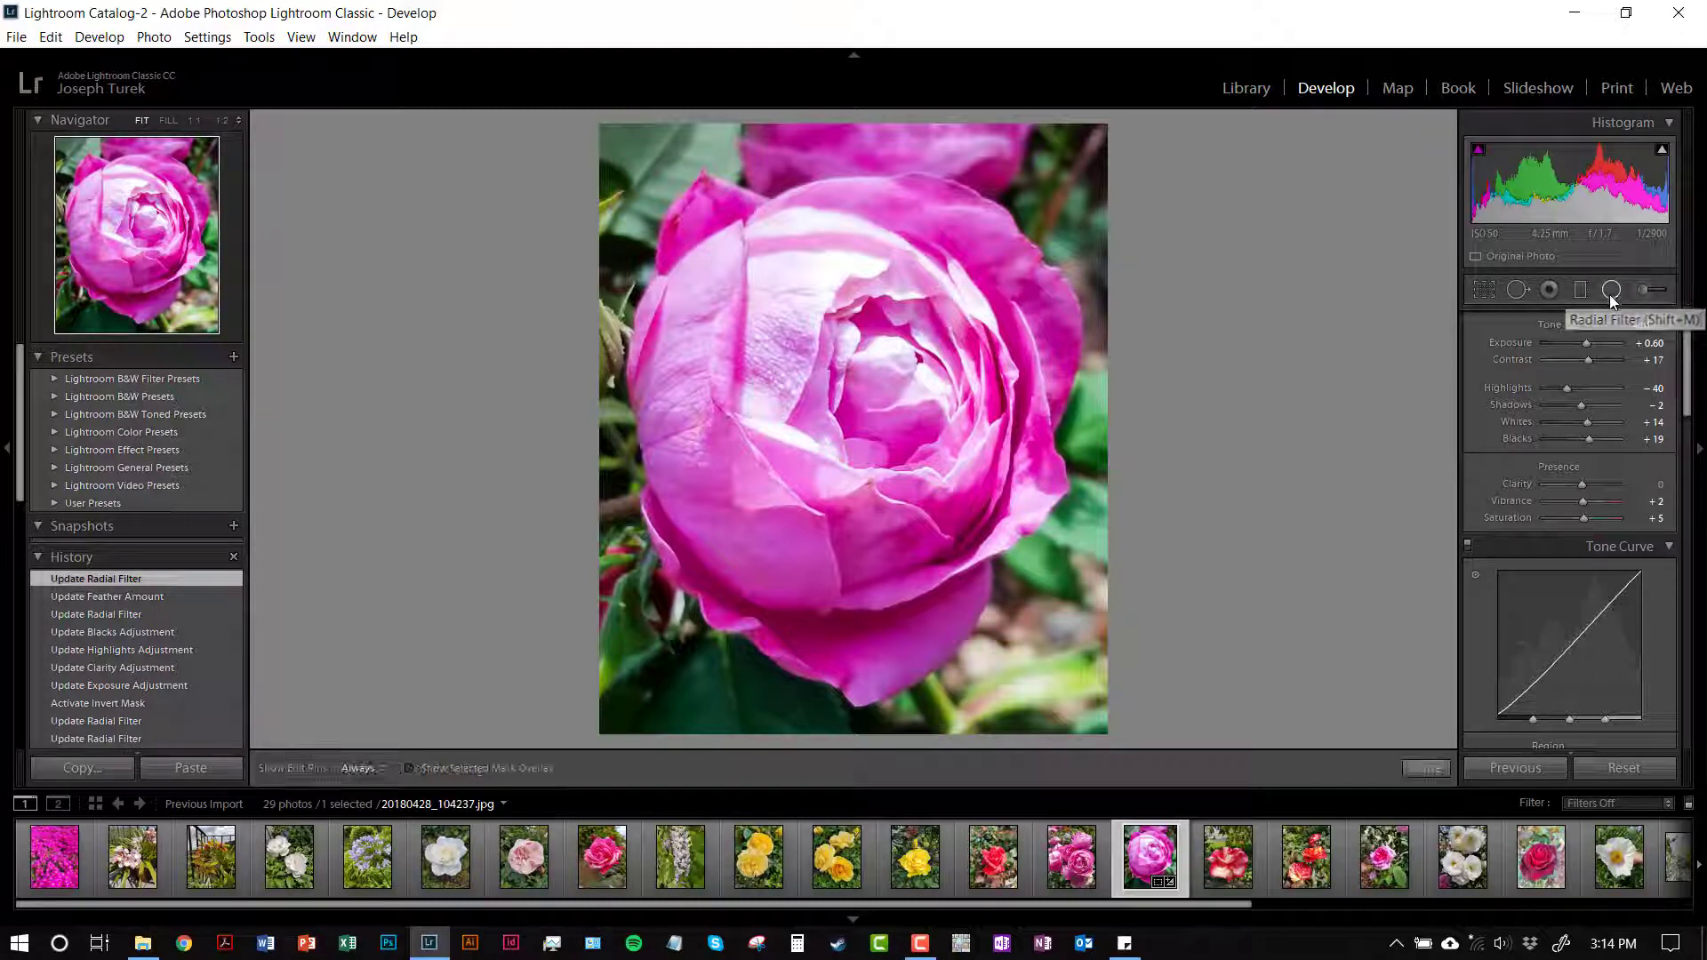
click(912, 403)
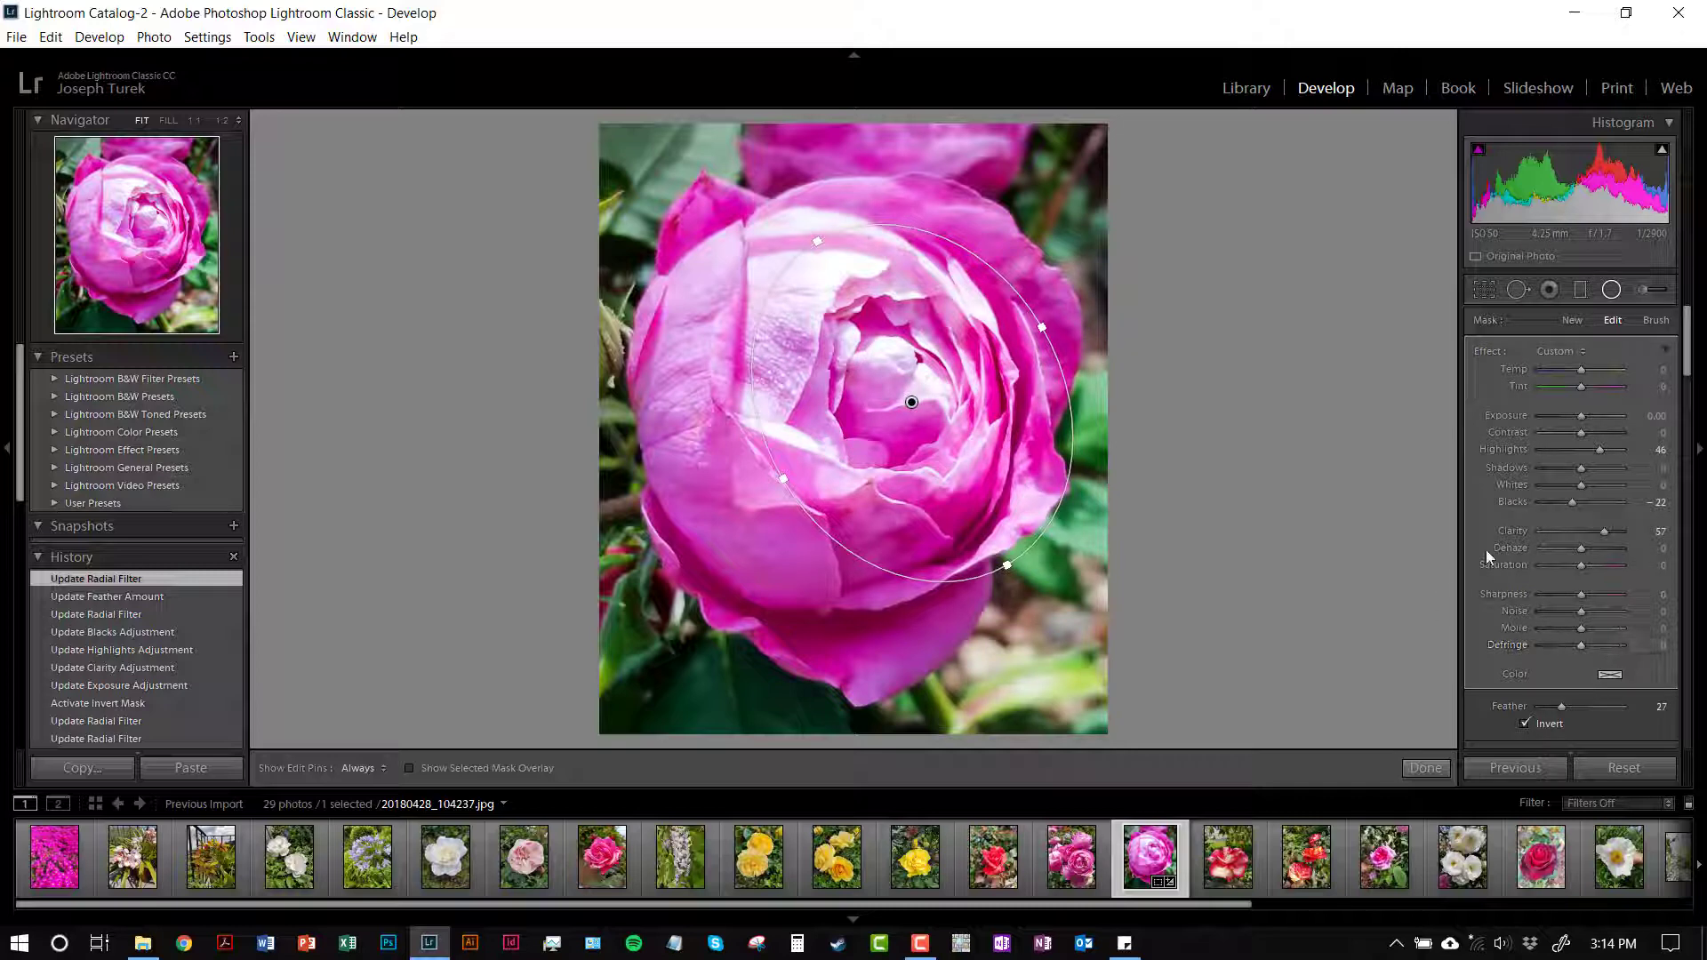
click(1581, 291)
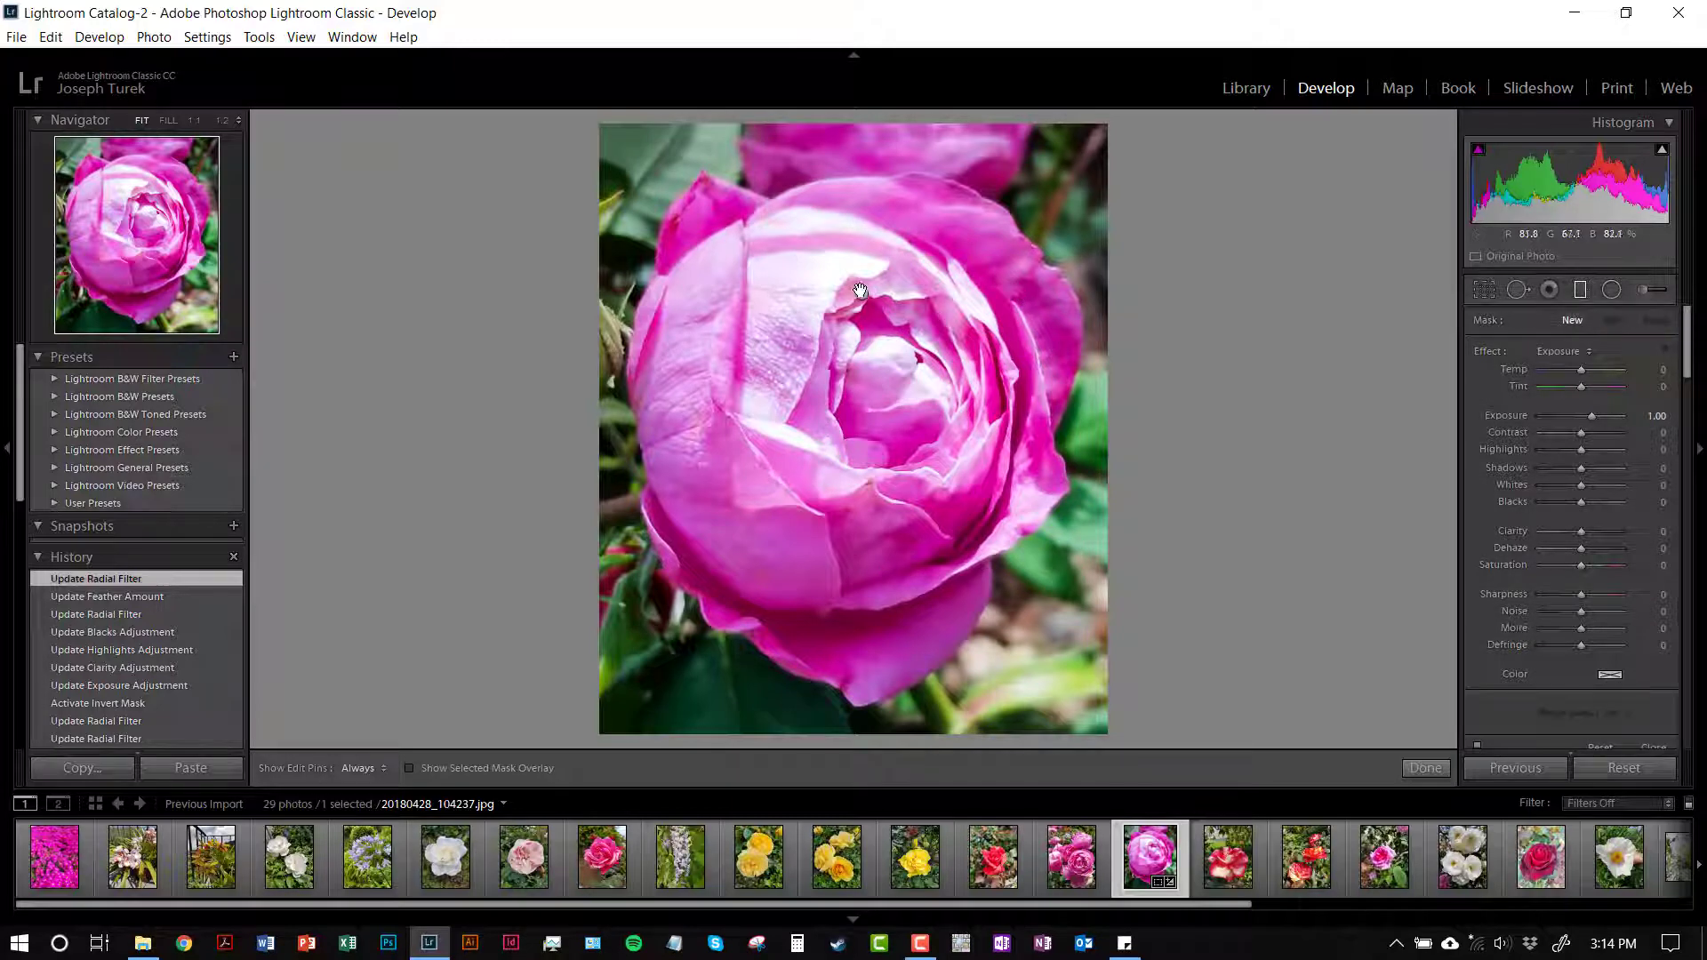
click(861, 296)
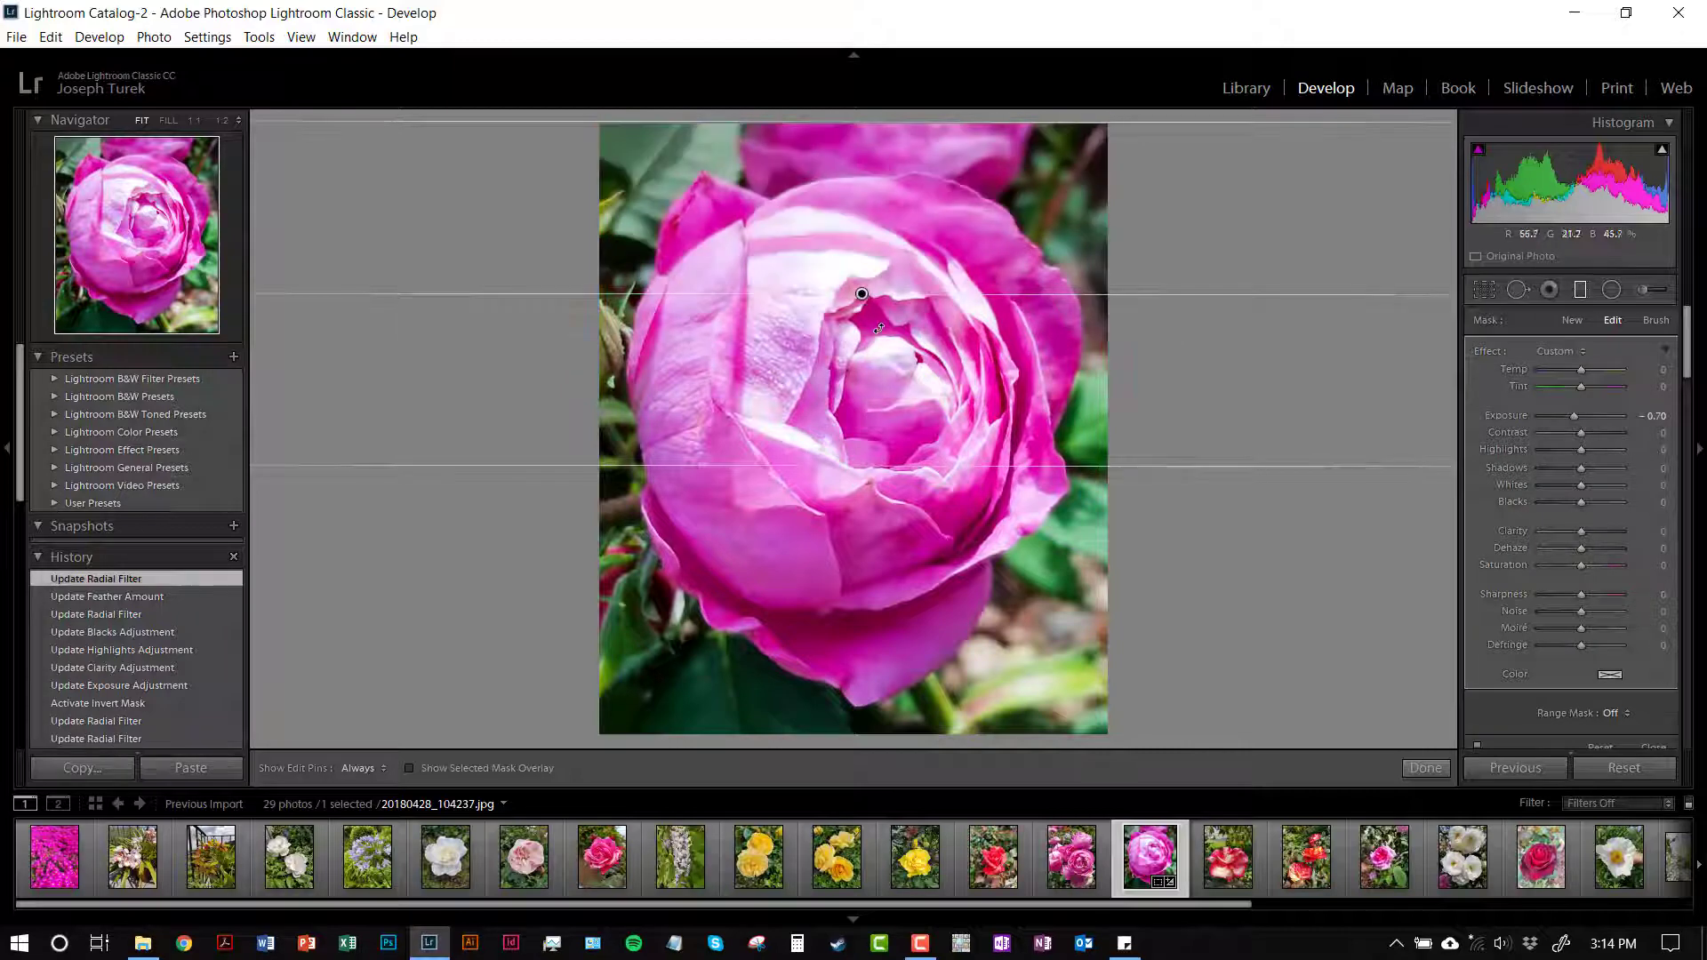
key(Delete)
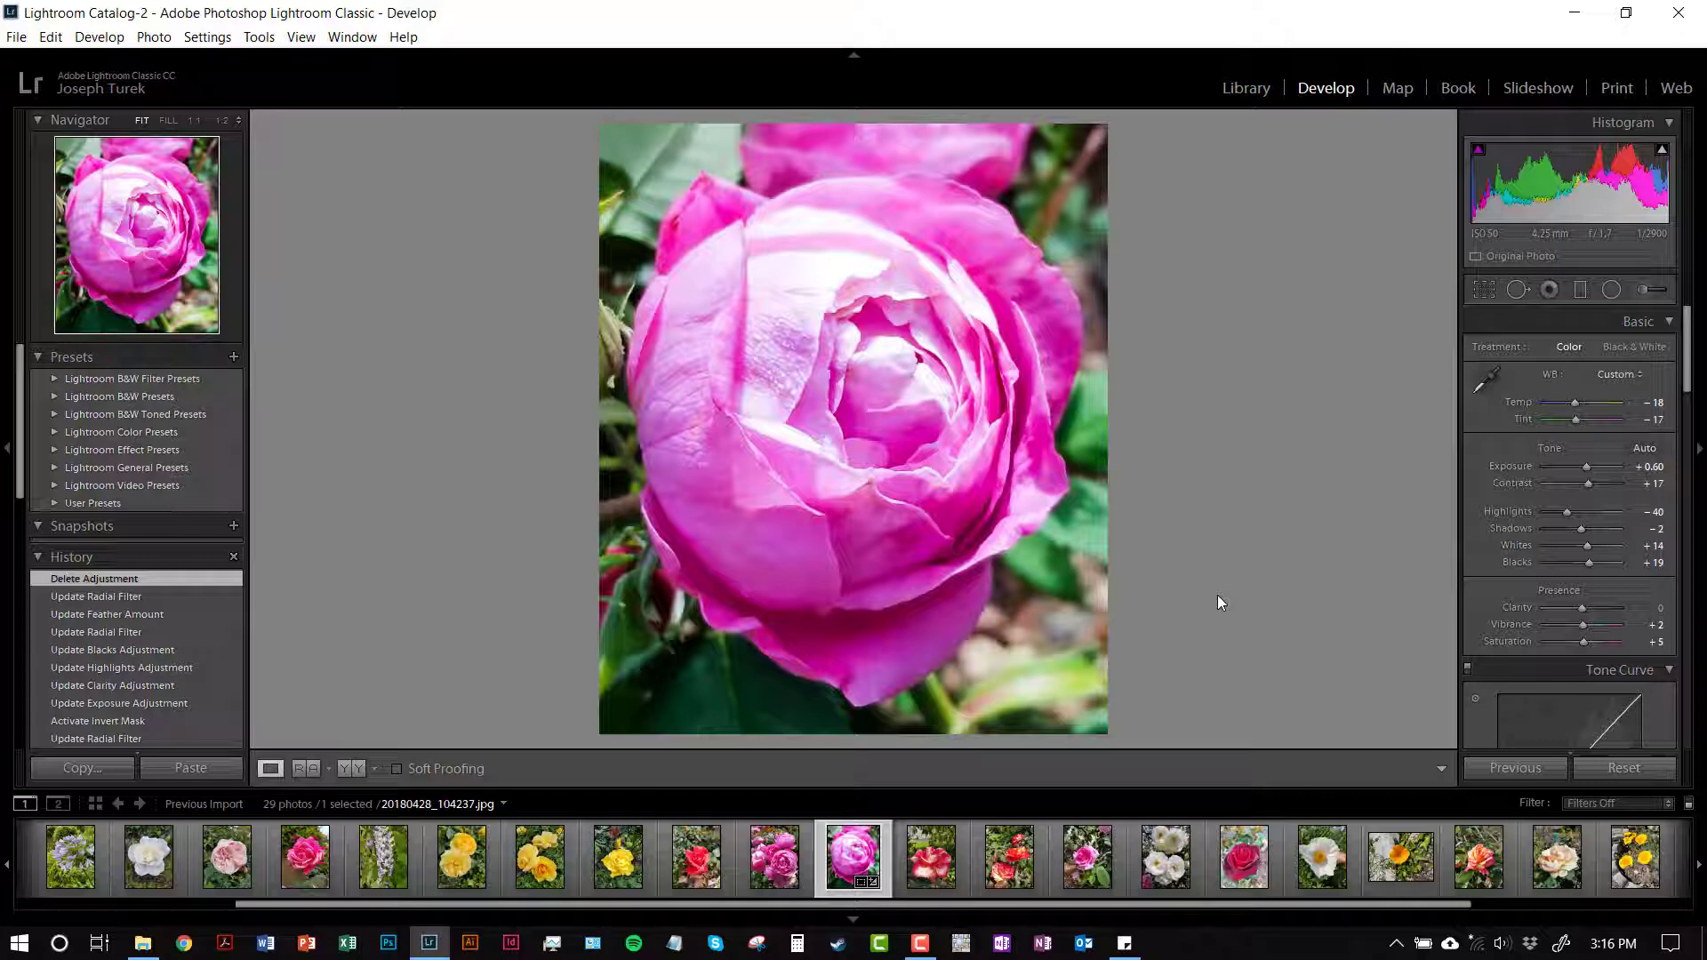
Compare the rose photo before and after editing, using the full, side-by-side, top-and-bottom and split comparison views.
key(backslash)
key(backslash)
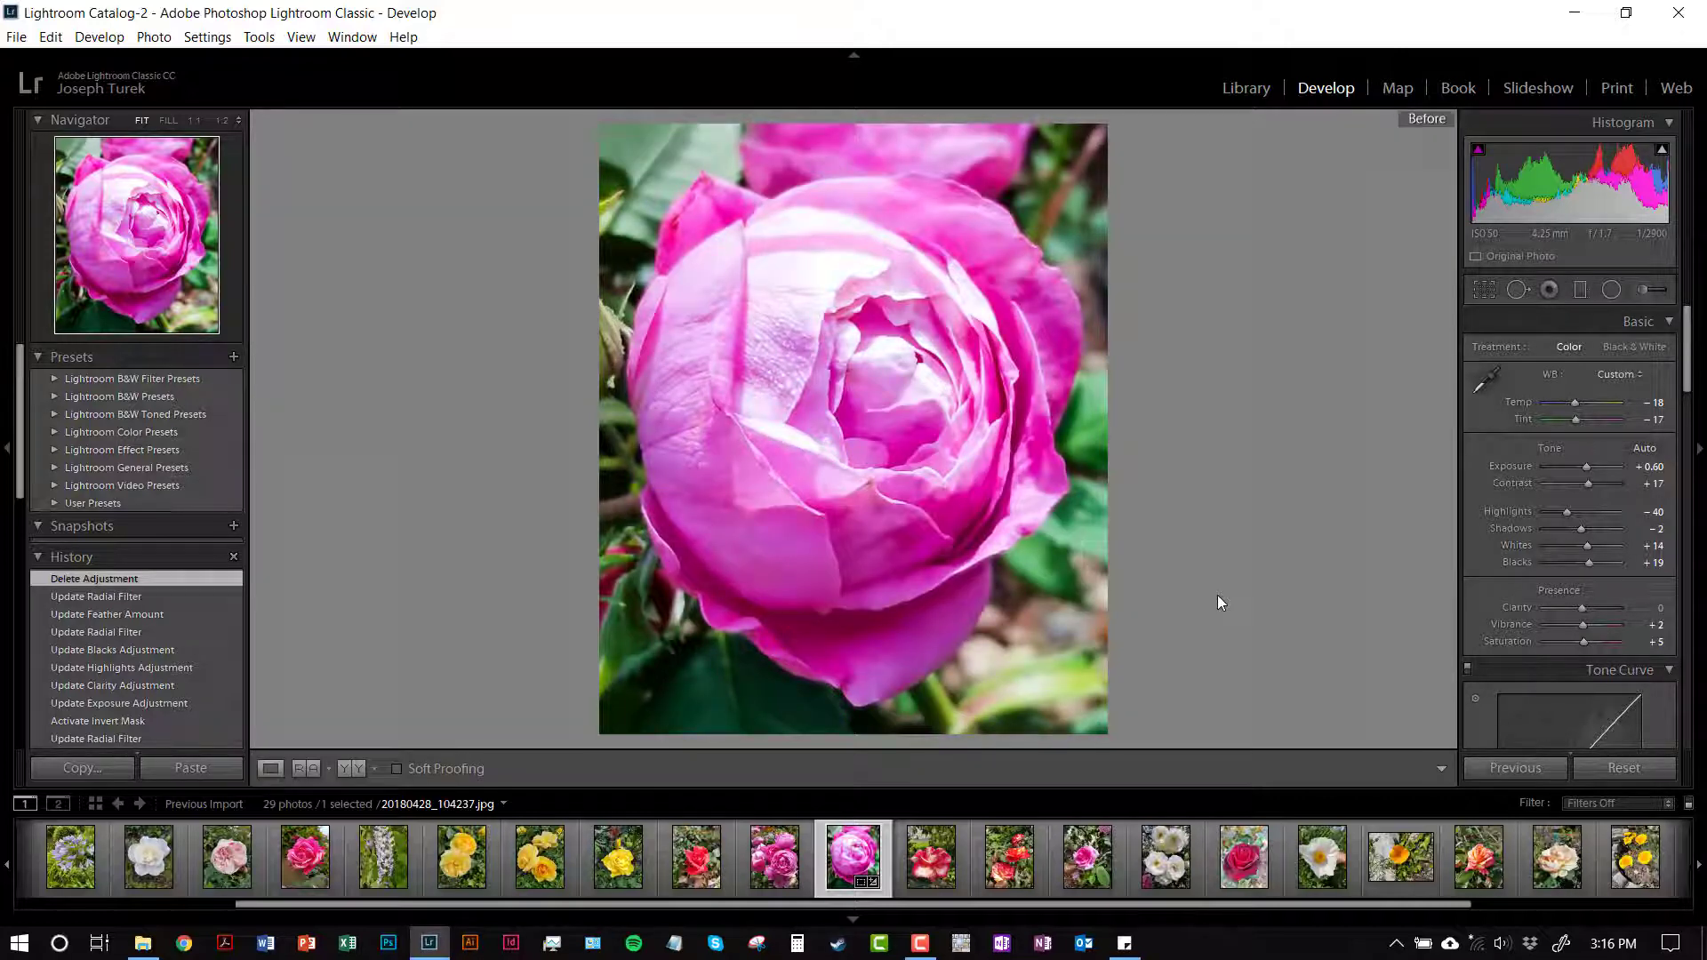
key(backslash)
key(backslash)
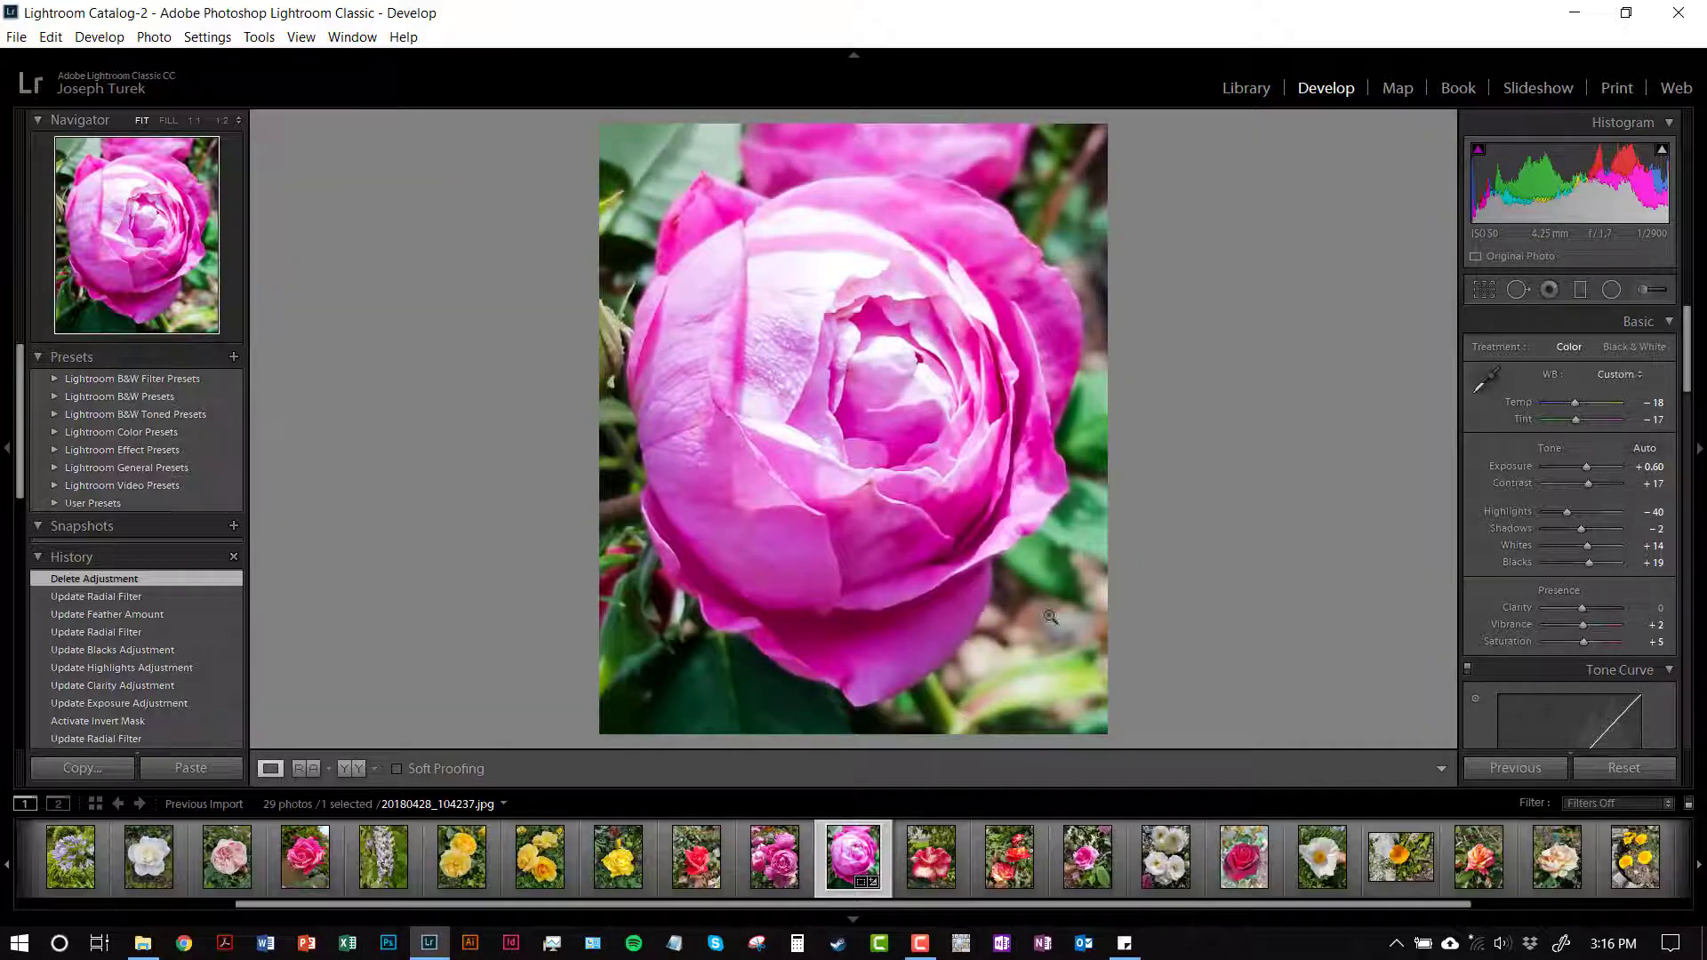
click(354, 770)
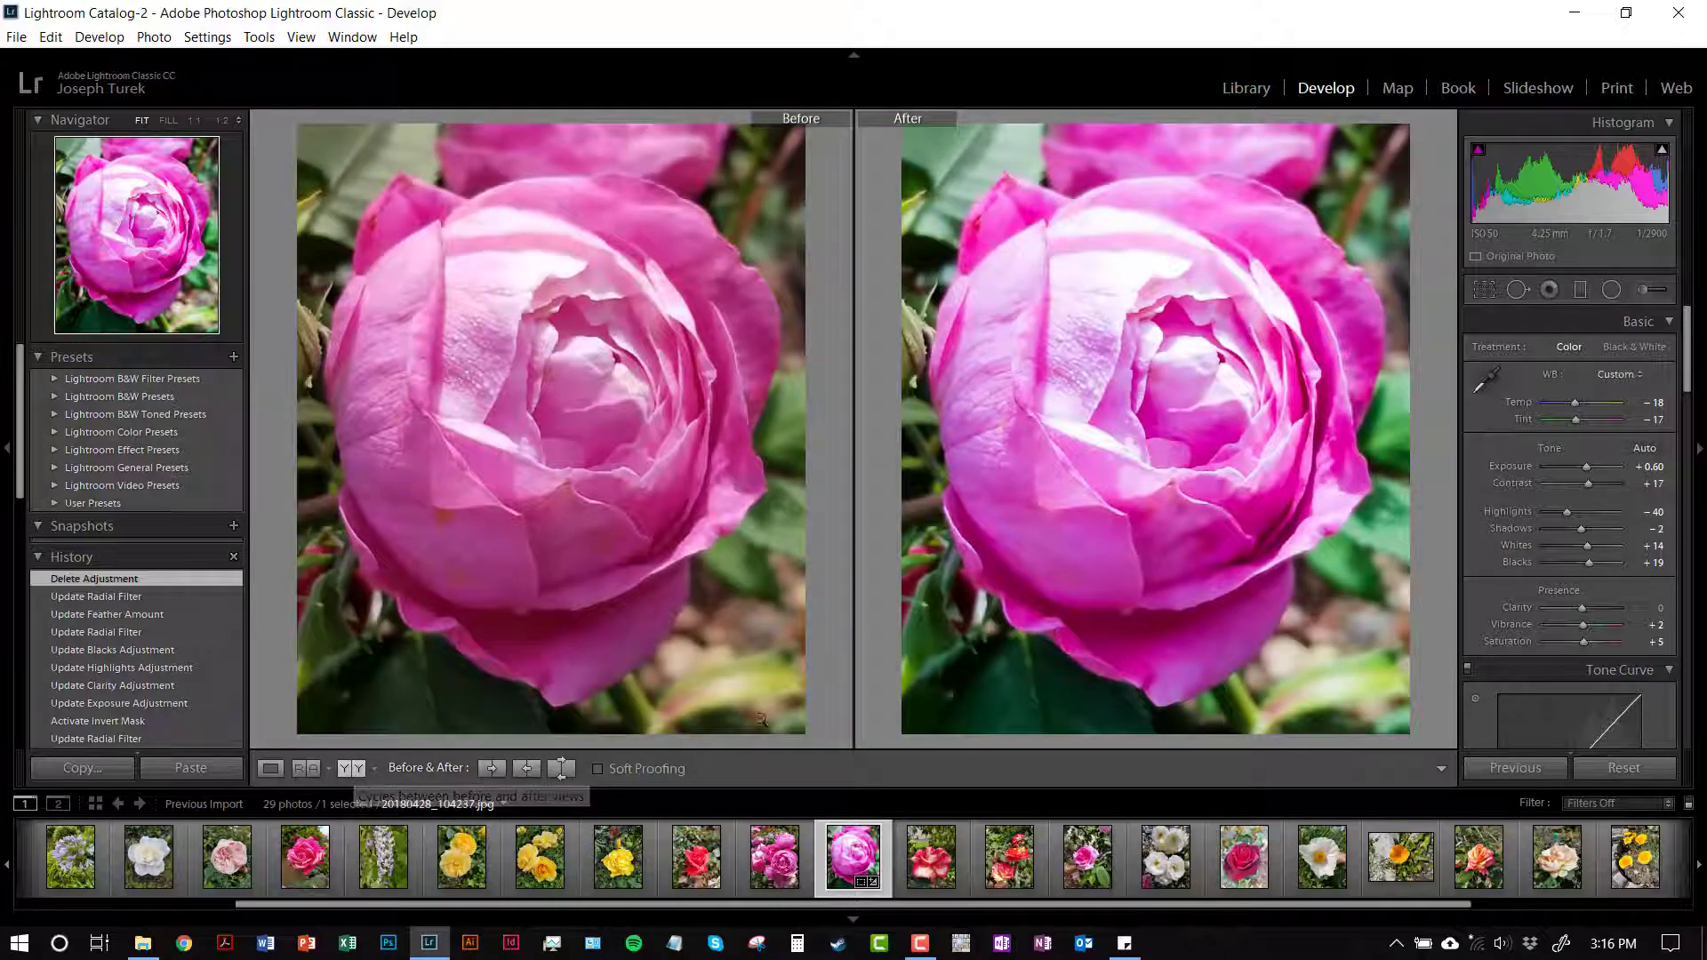
click(350, 770)
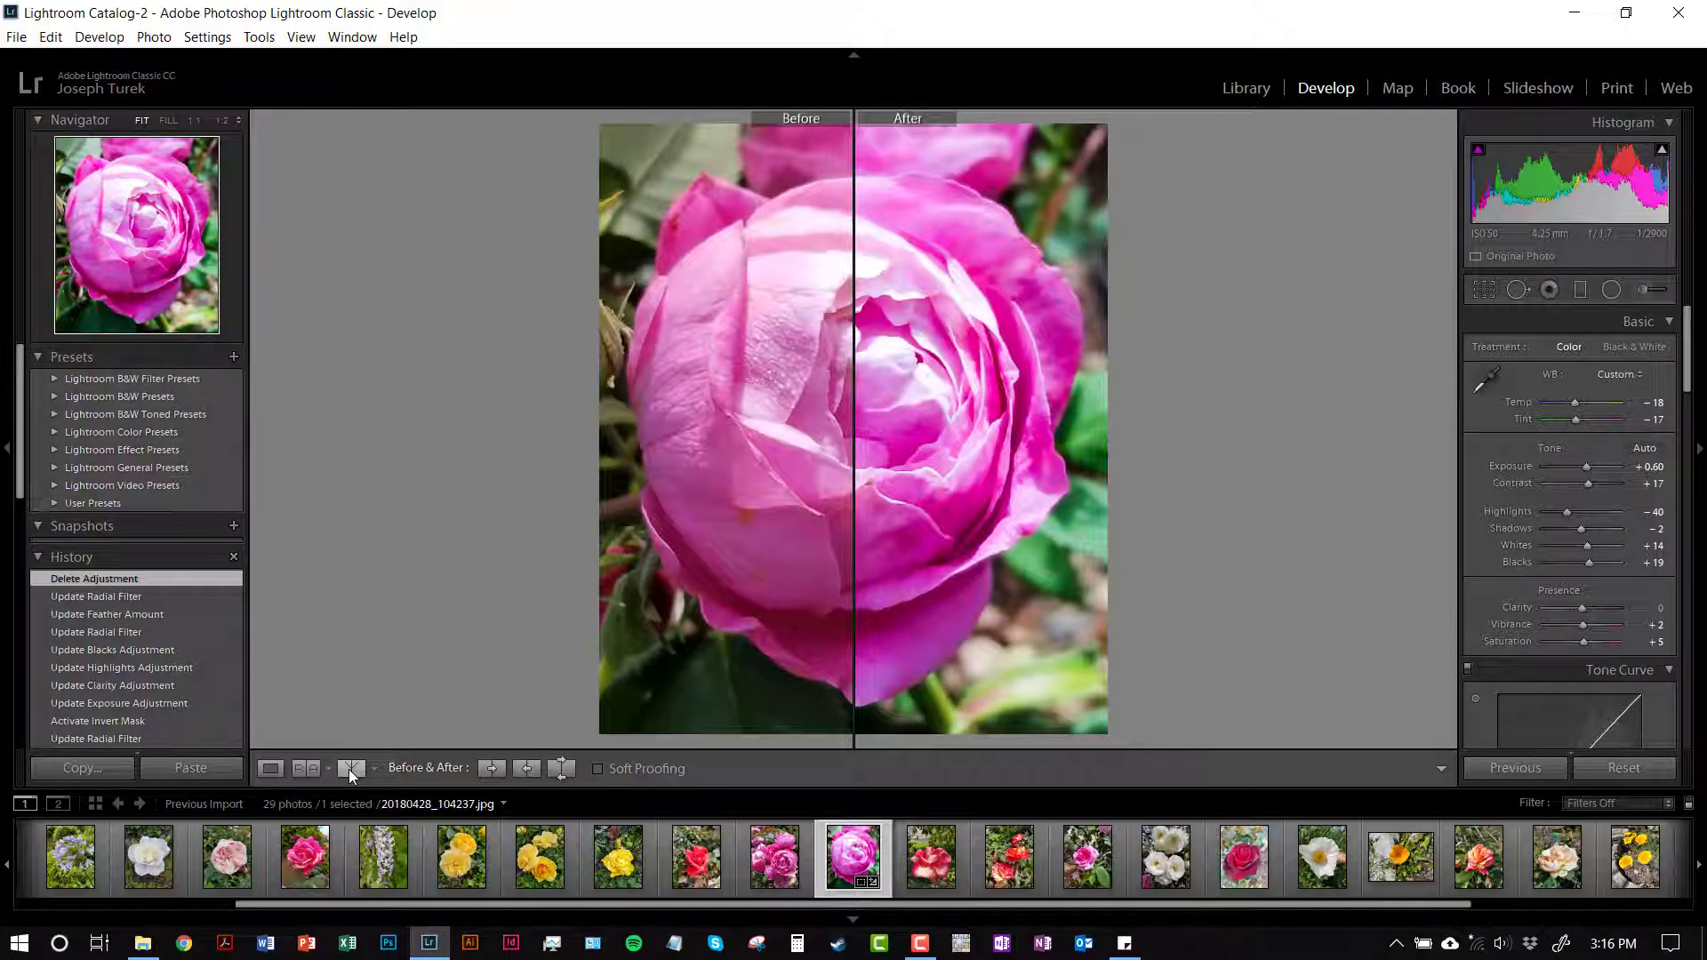
click(348, 770)
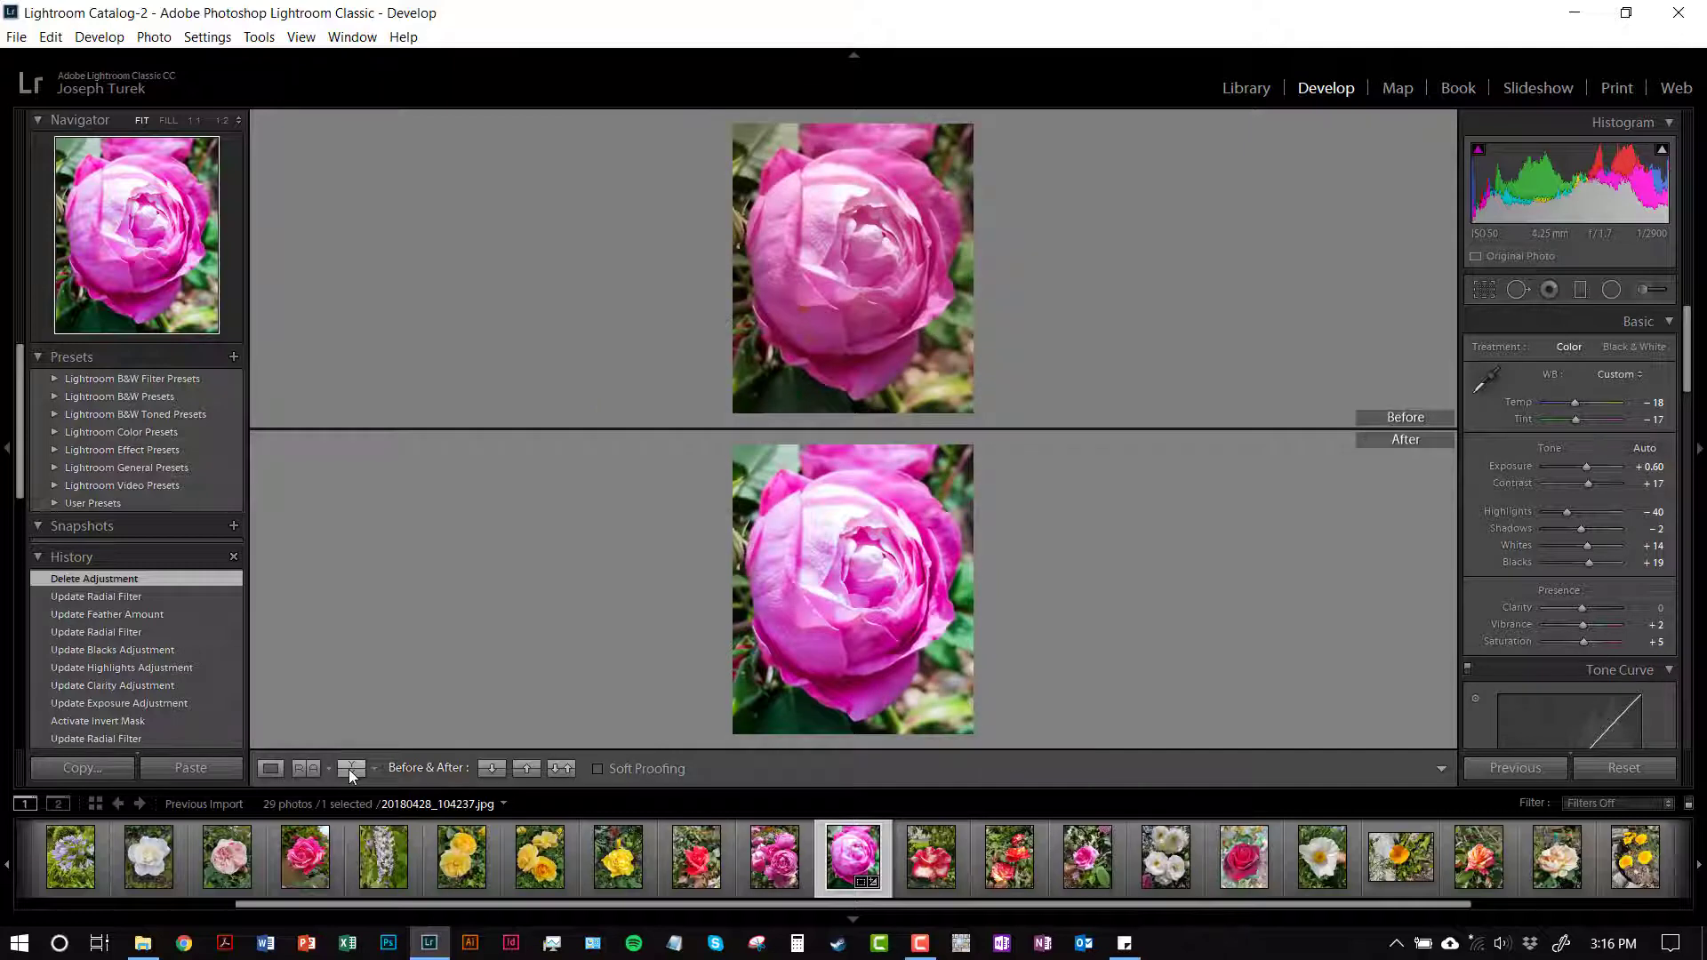
click(349, 770)
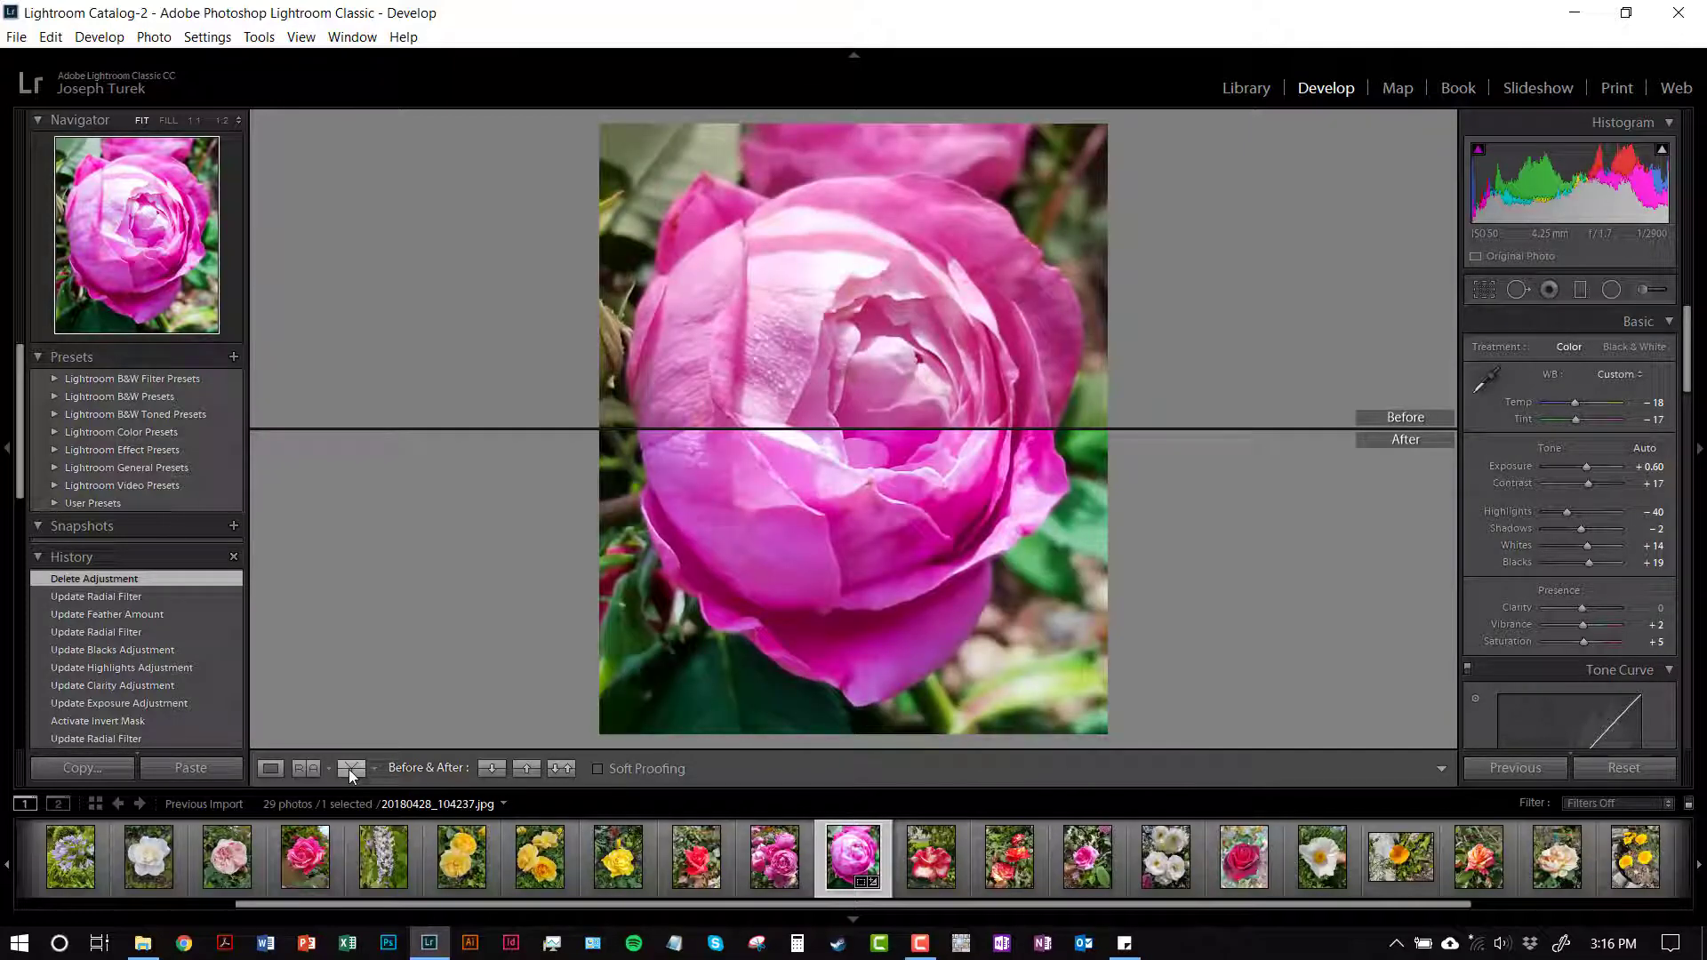
click(352, 770)
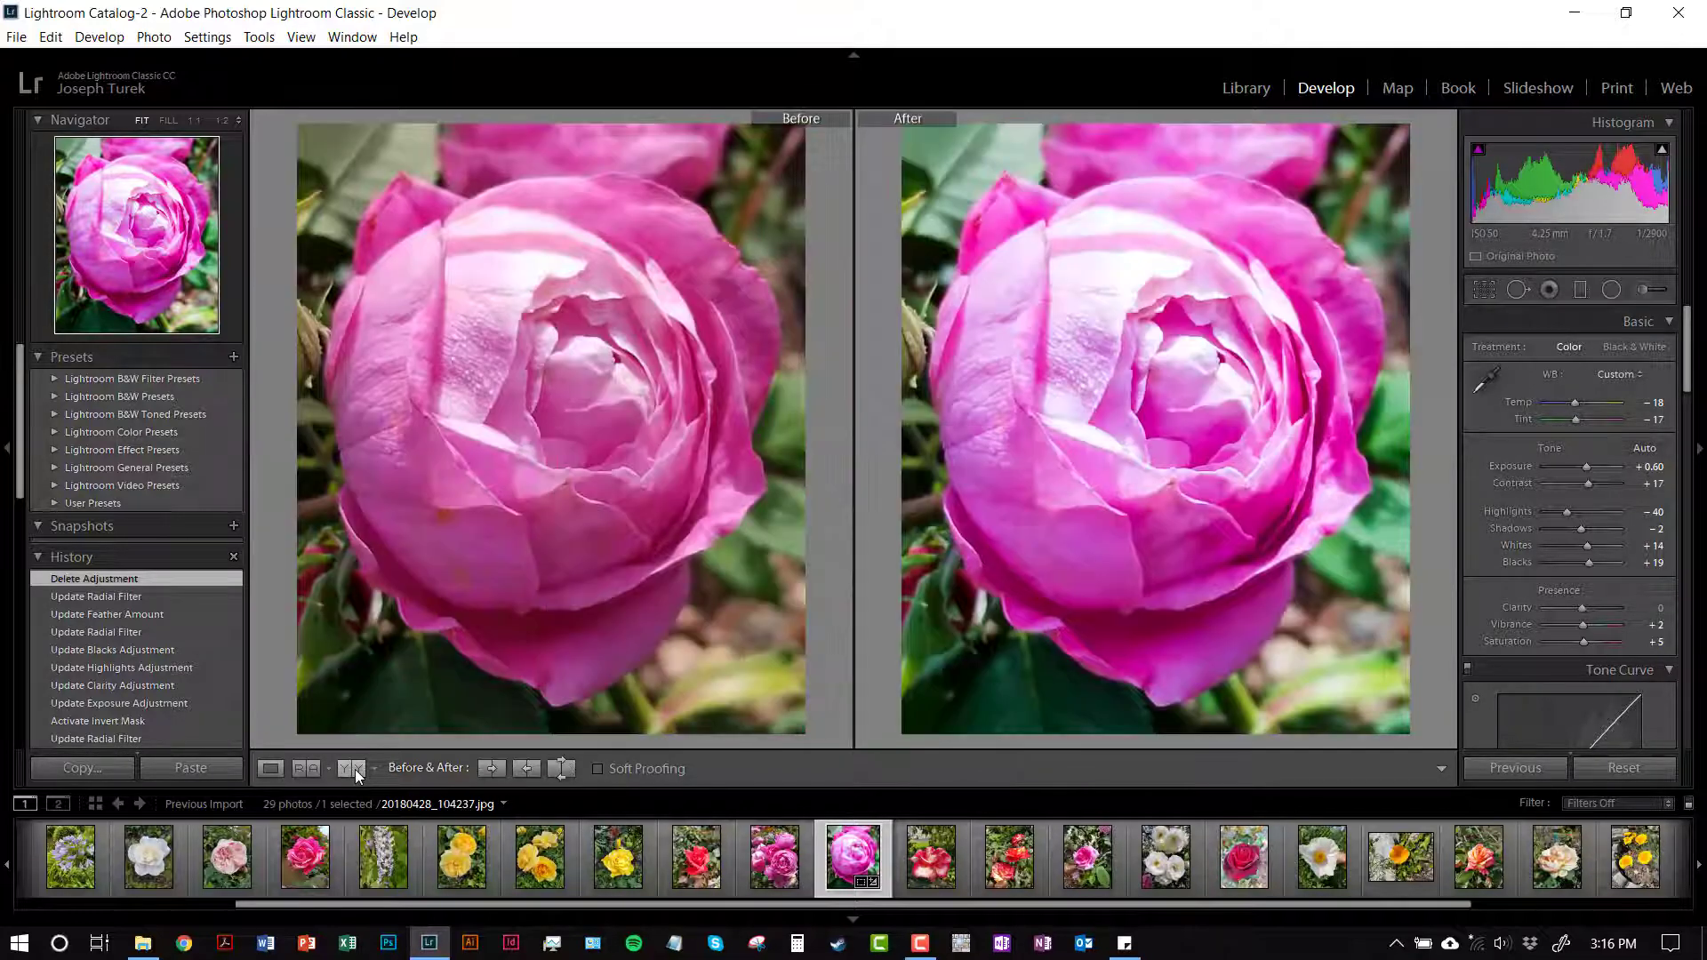
Swap the Before and After settings and swap them back, and copy the After settings to Before.
click(555, 771)
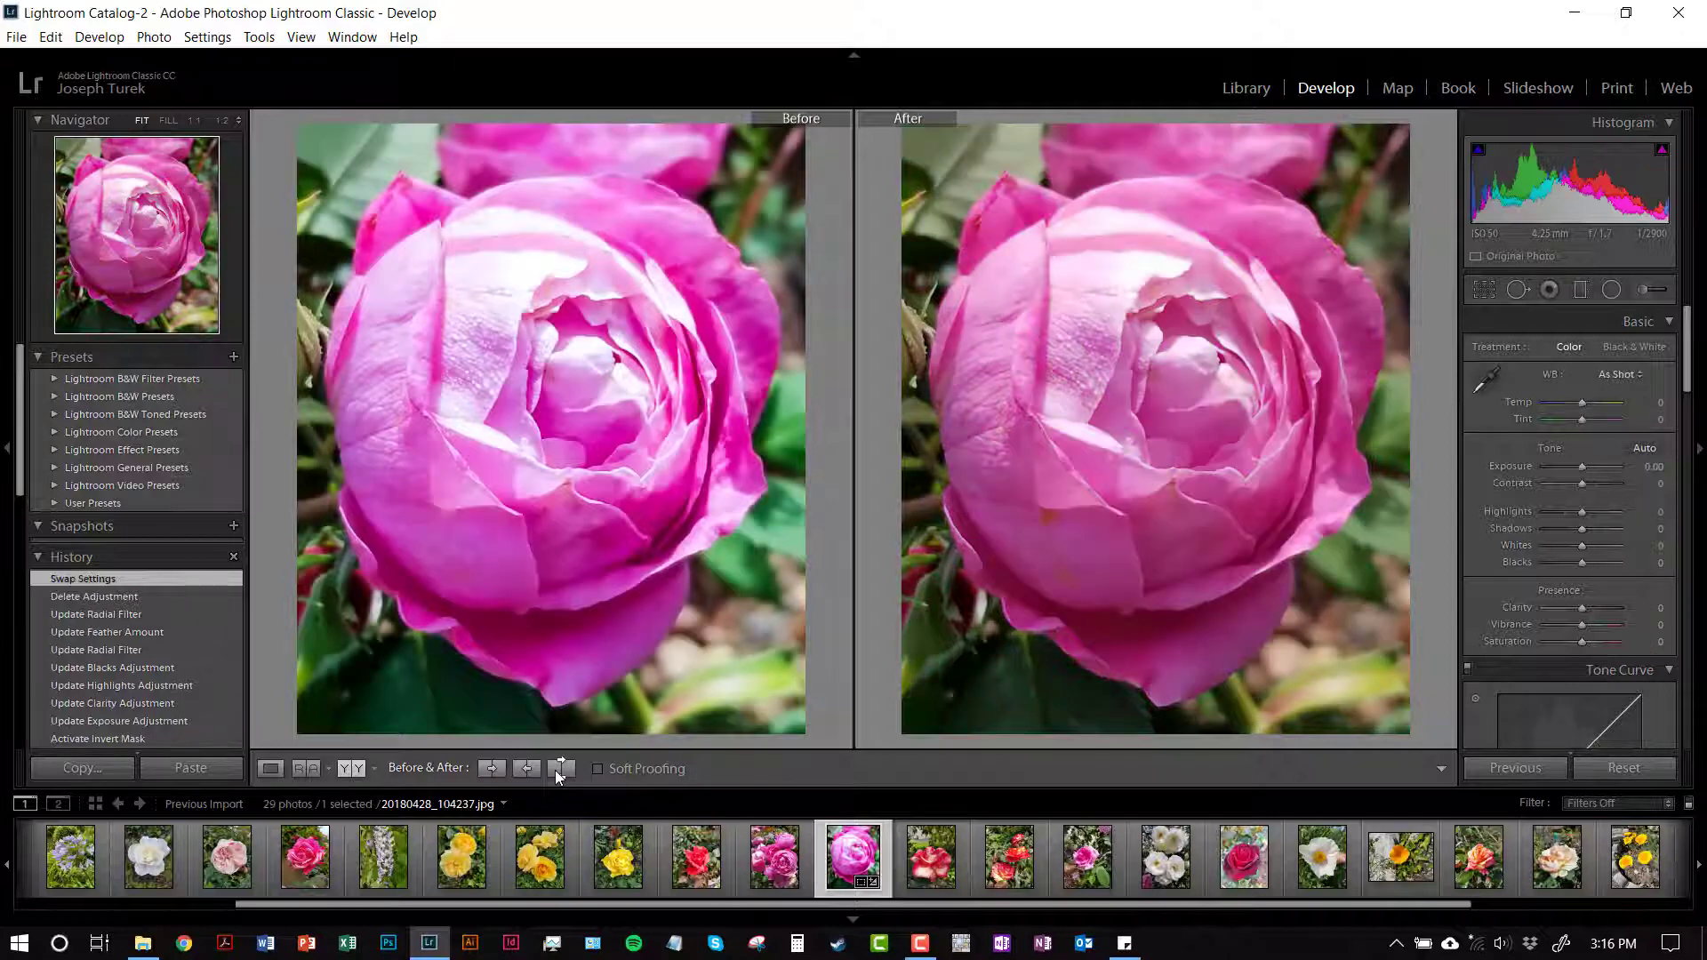
click(555, 770)
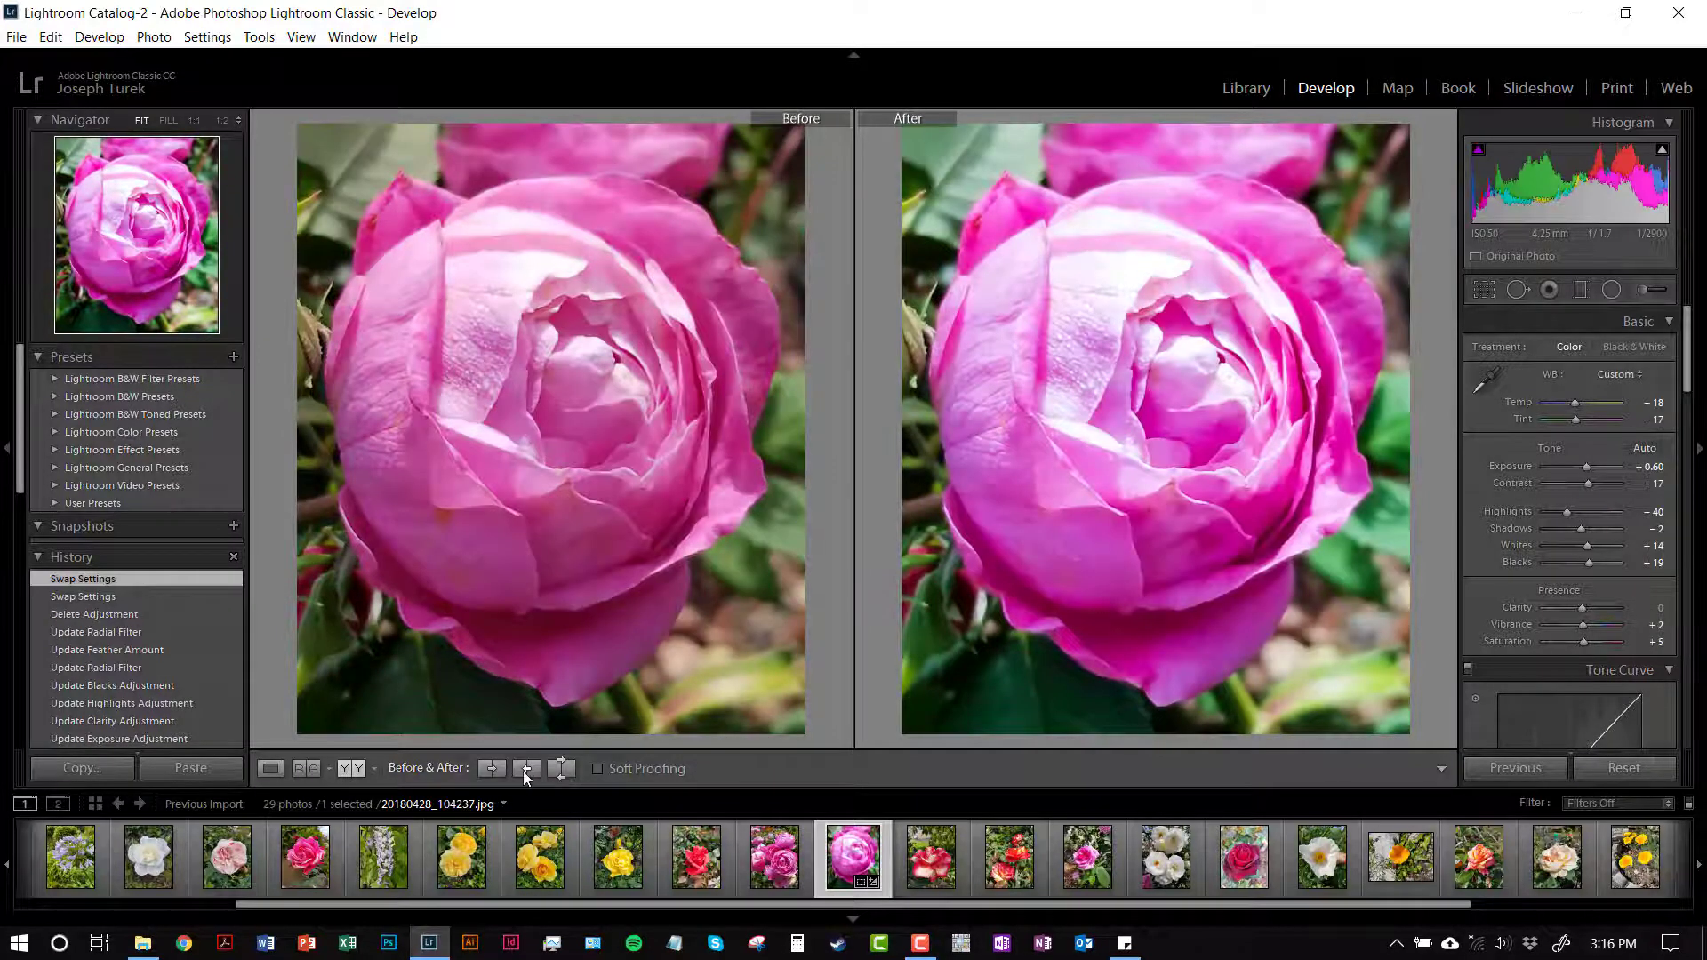
click(525, 770)
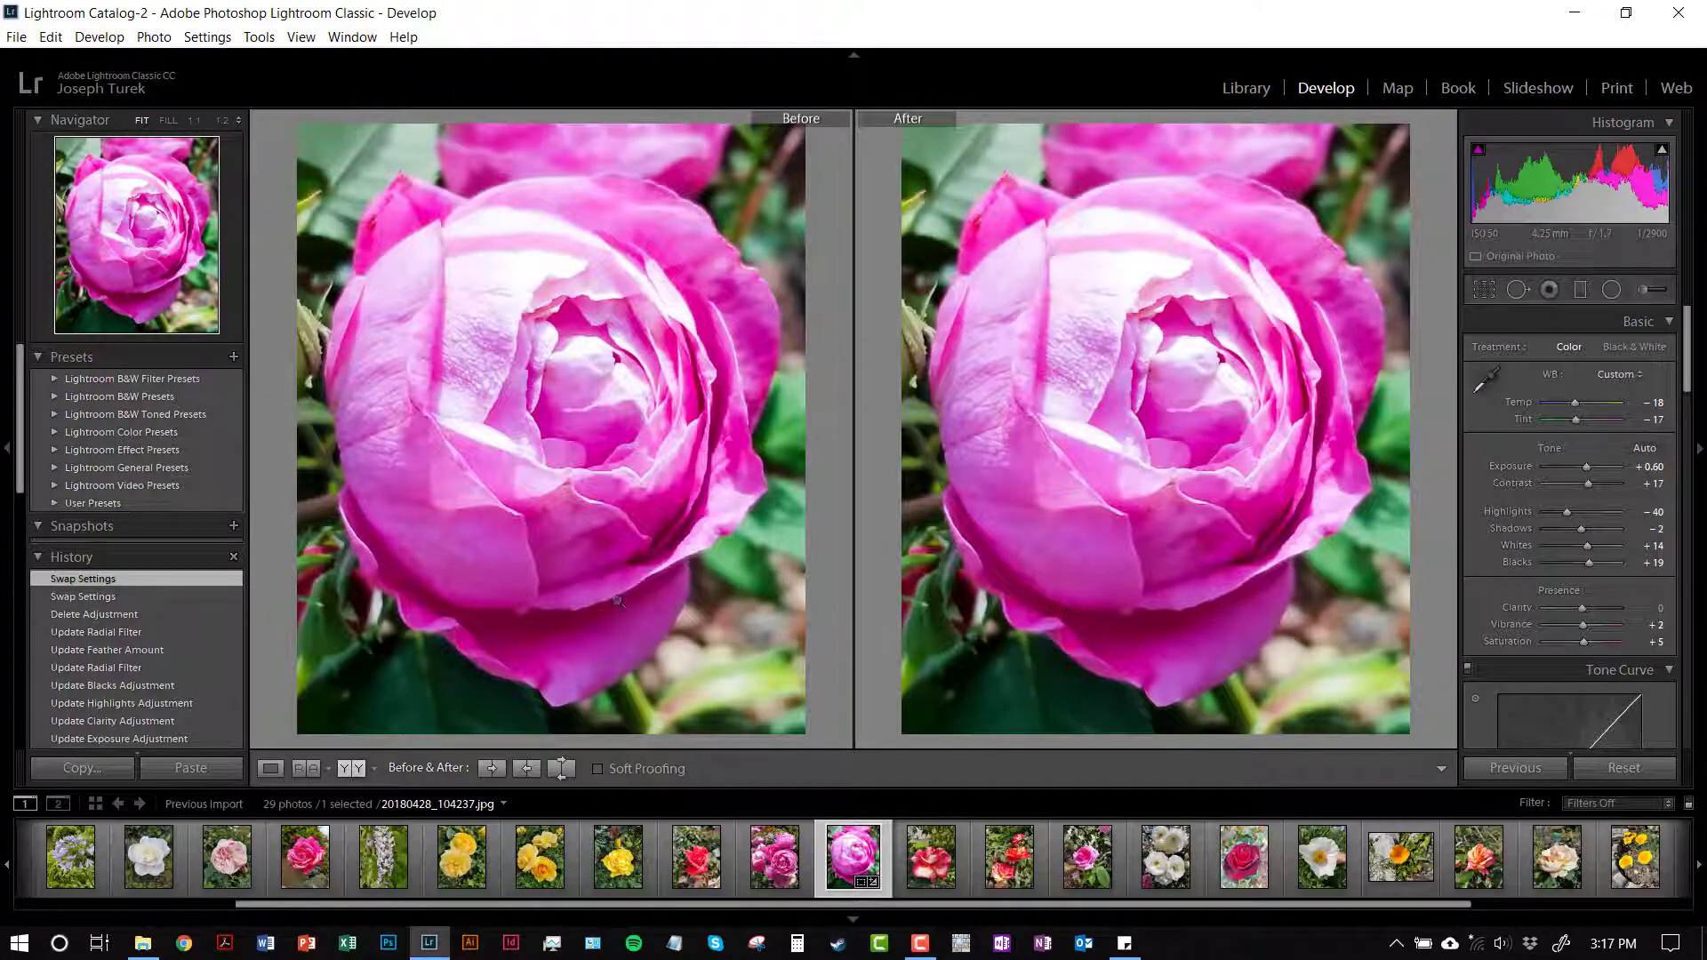
Return to the earlier Delete Adjustment history state and show the photo alone in Loupe view.
click(140, 614)
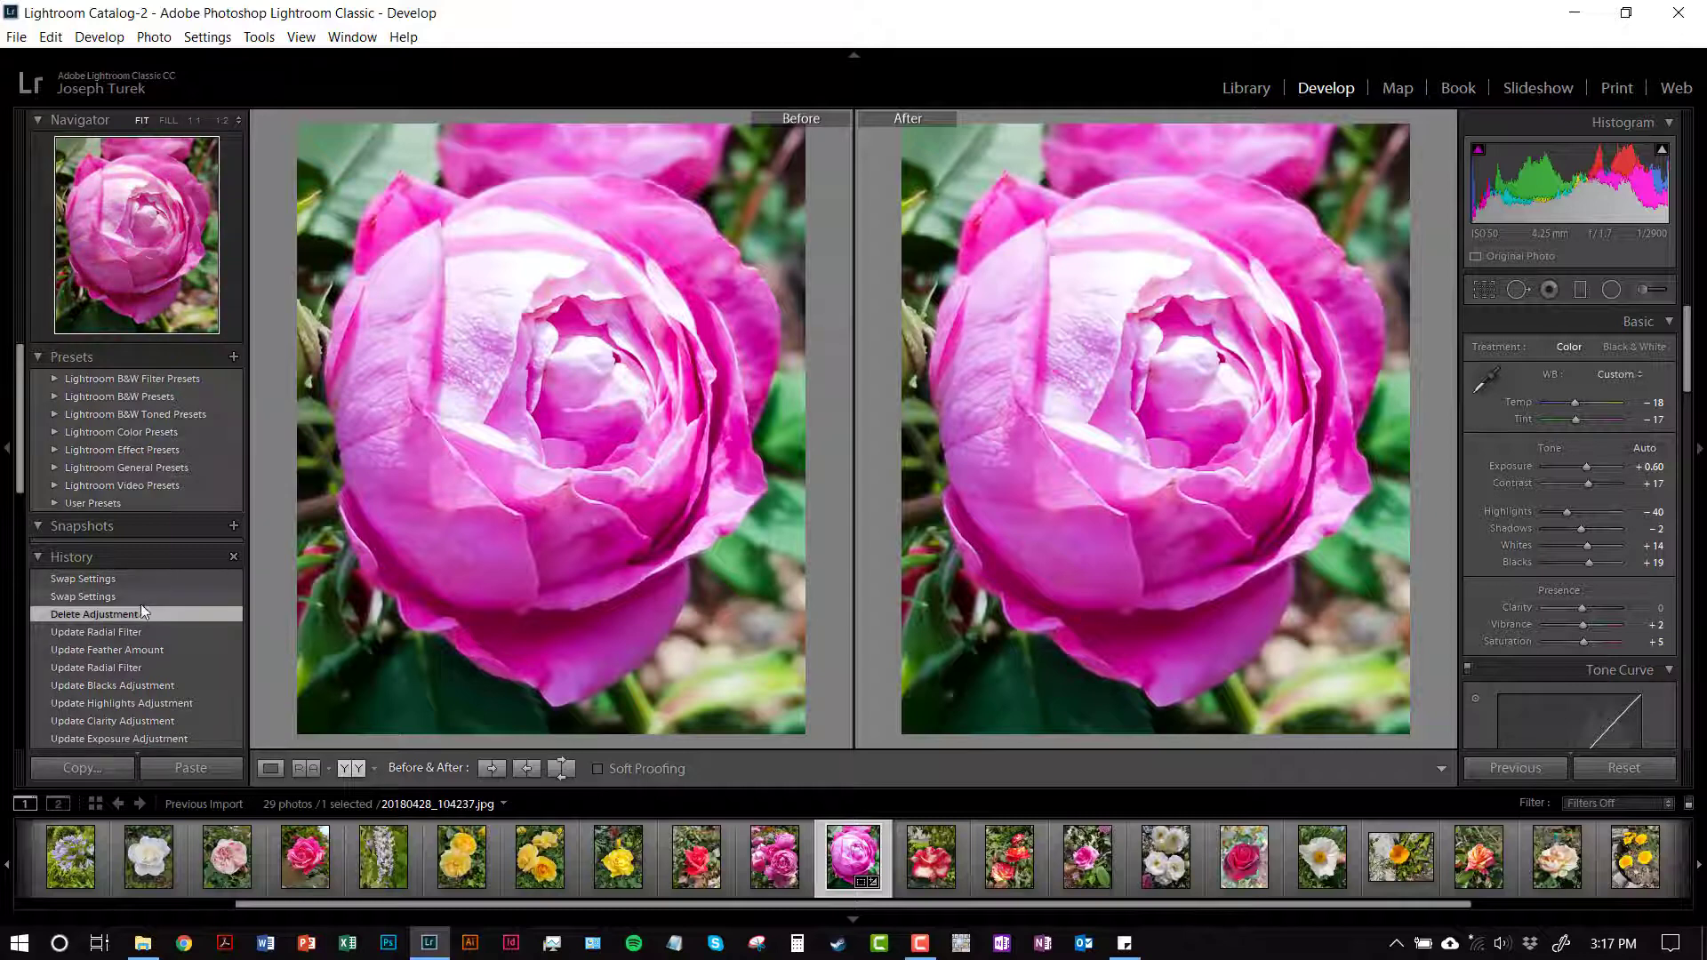
click(346, 770)
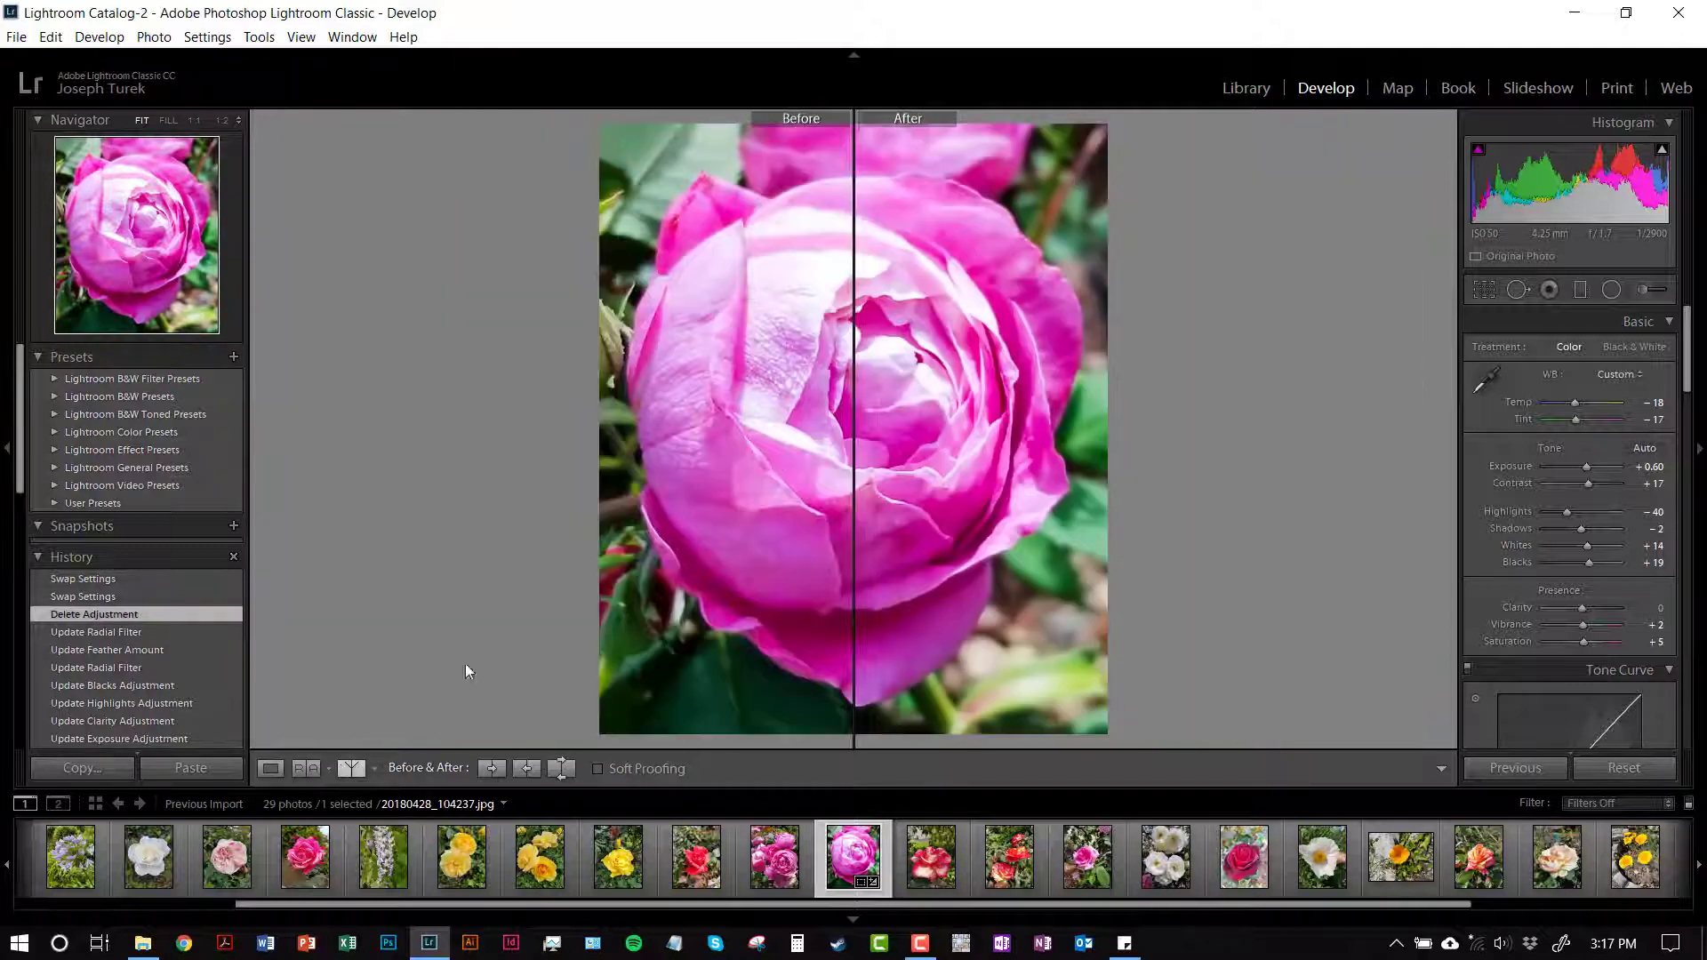
click(272, 768)
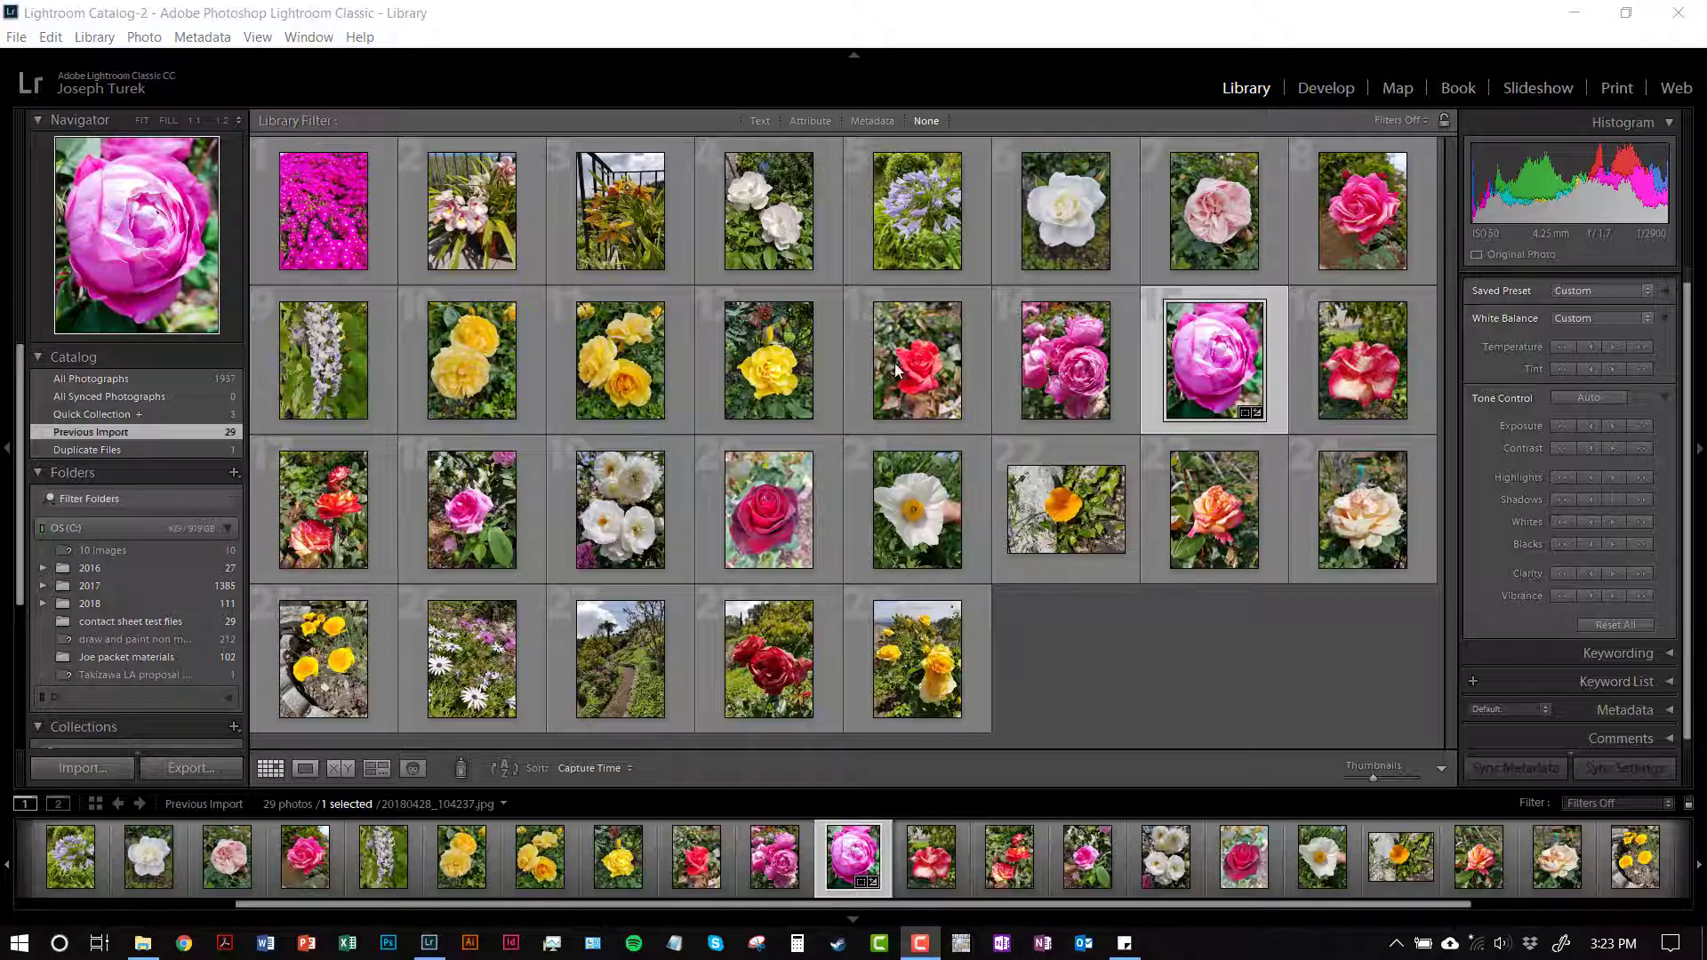
Select all photos of the previous import, start exporting them, and set the export location to Specific folder.
click(311, 221)
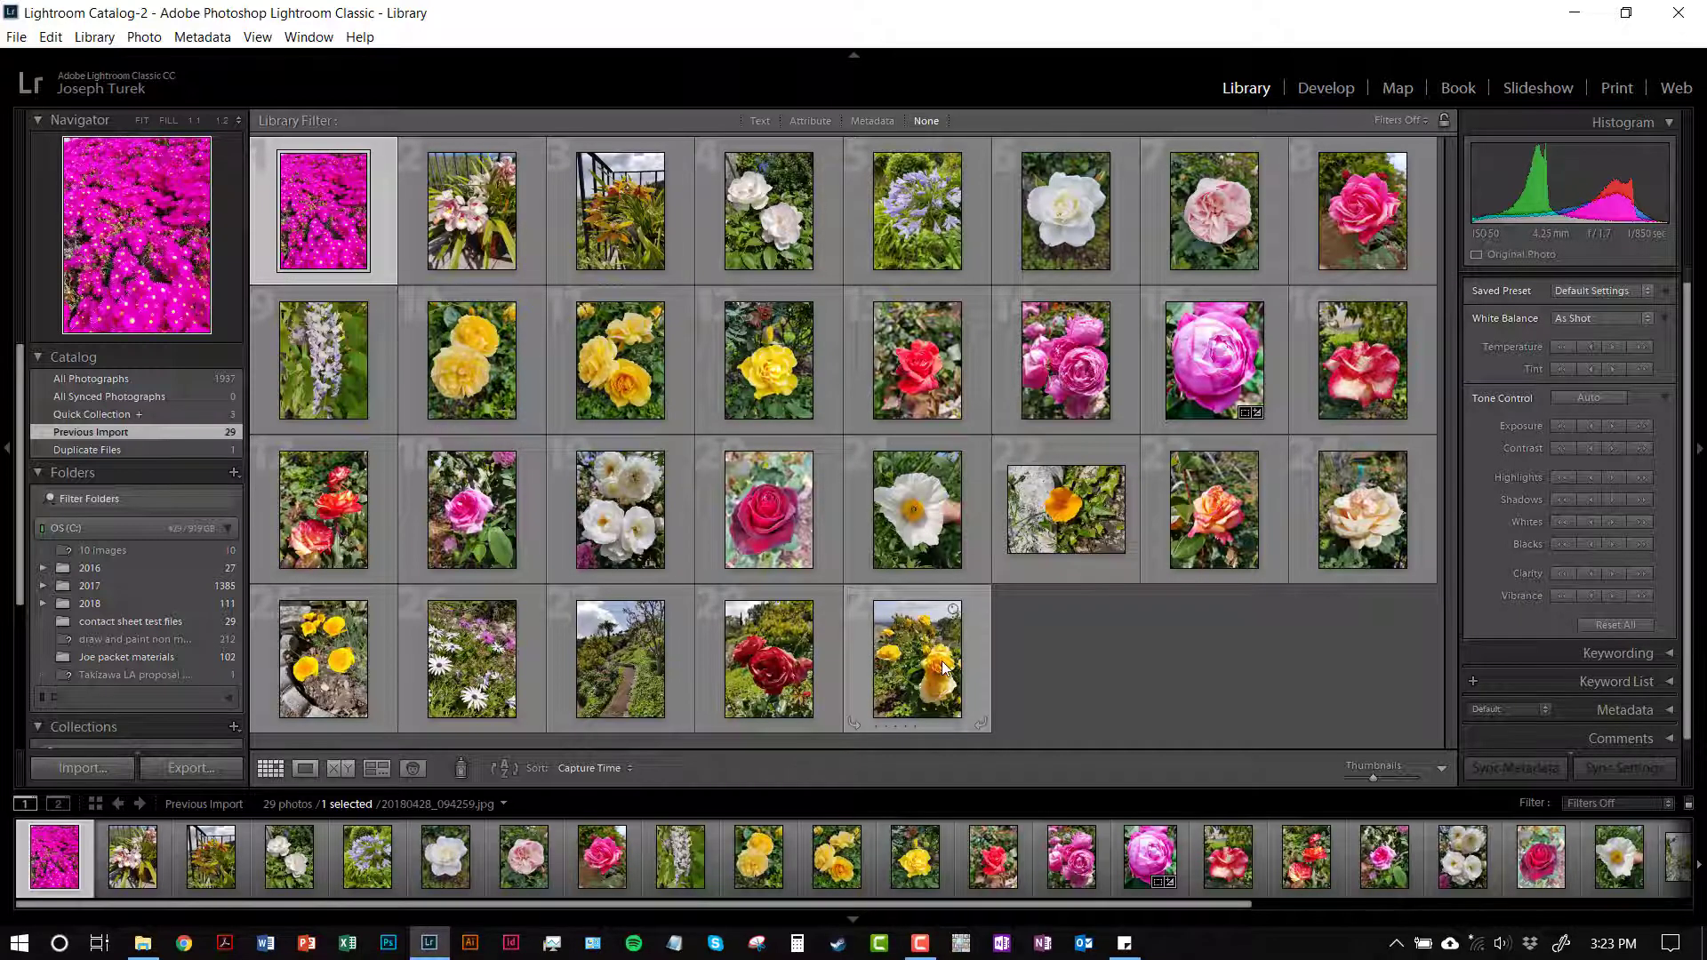
key(ctrl+a)
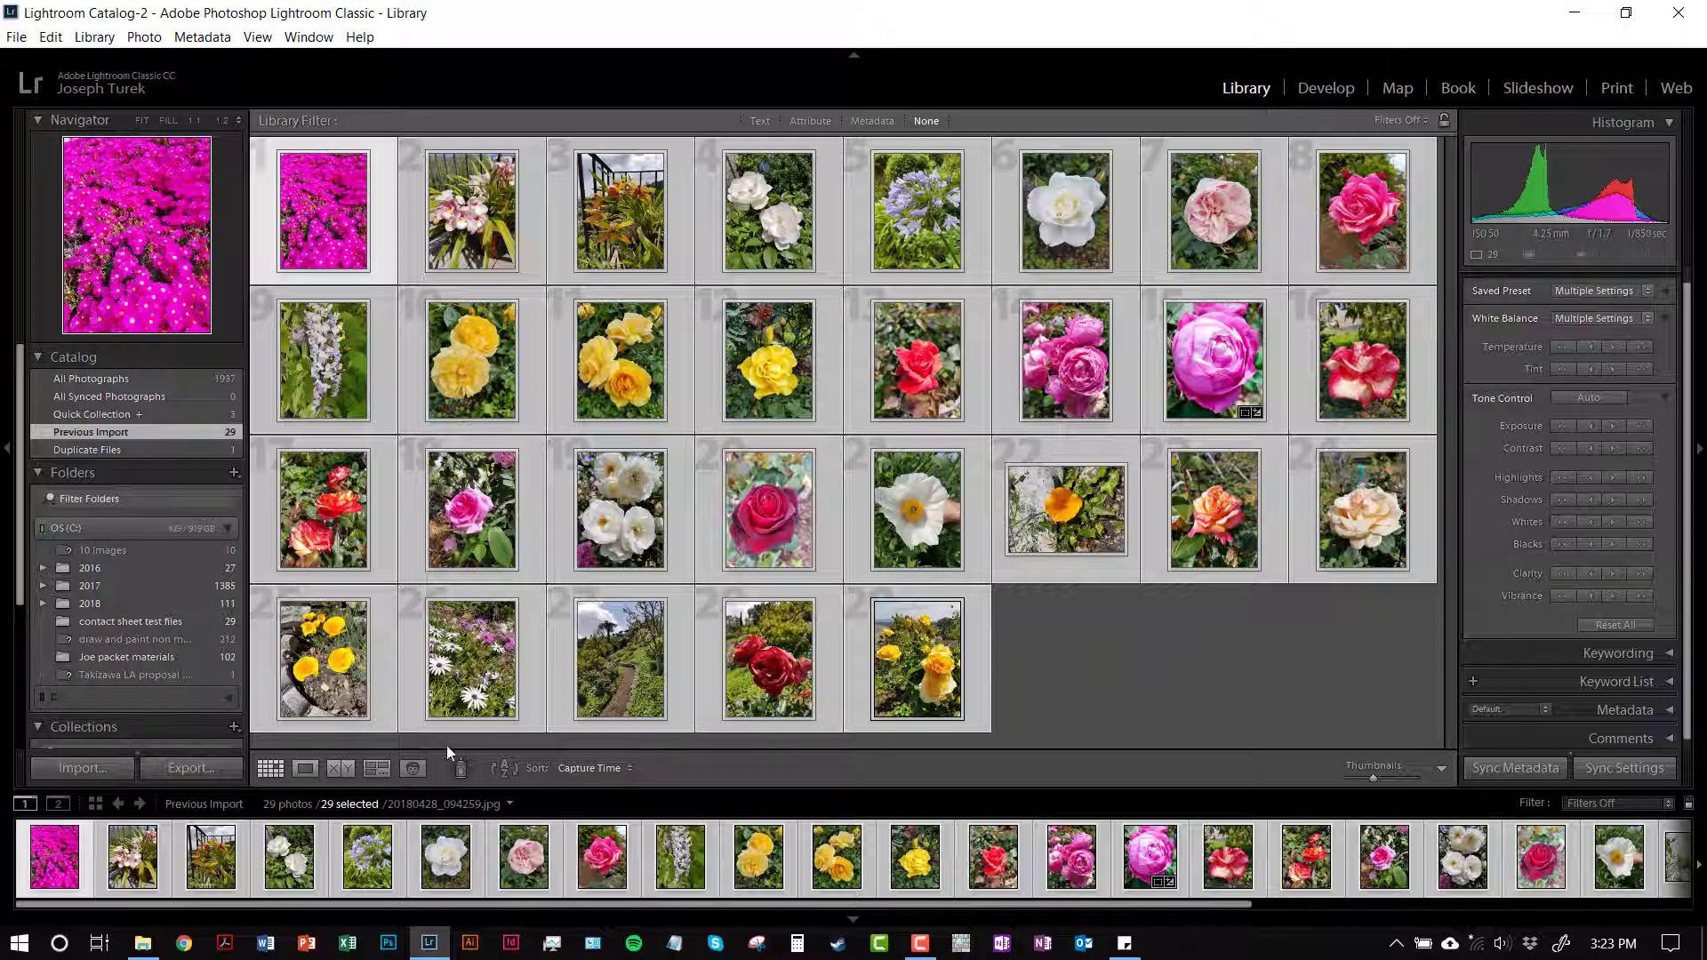
click(217, 774)
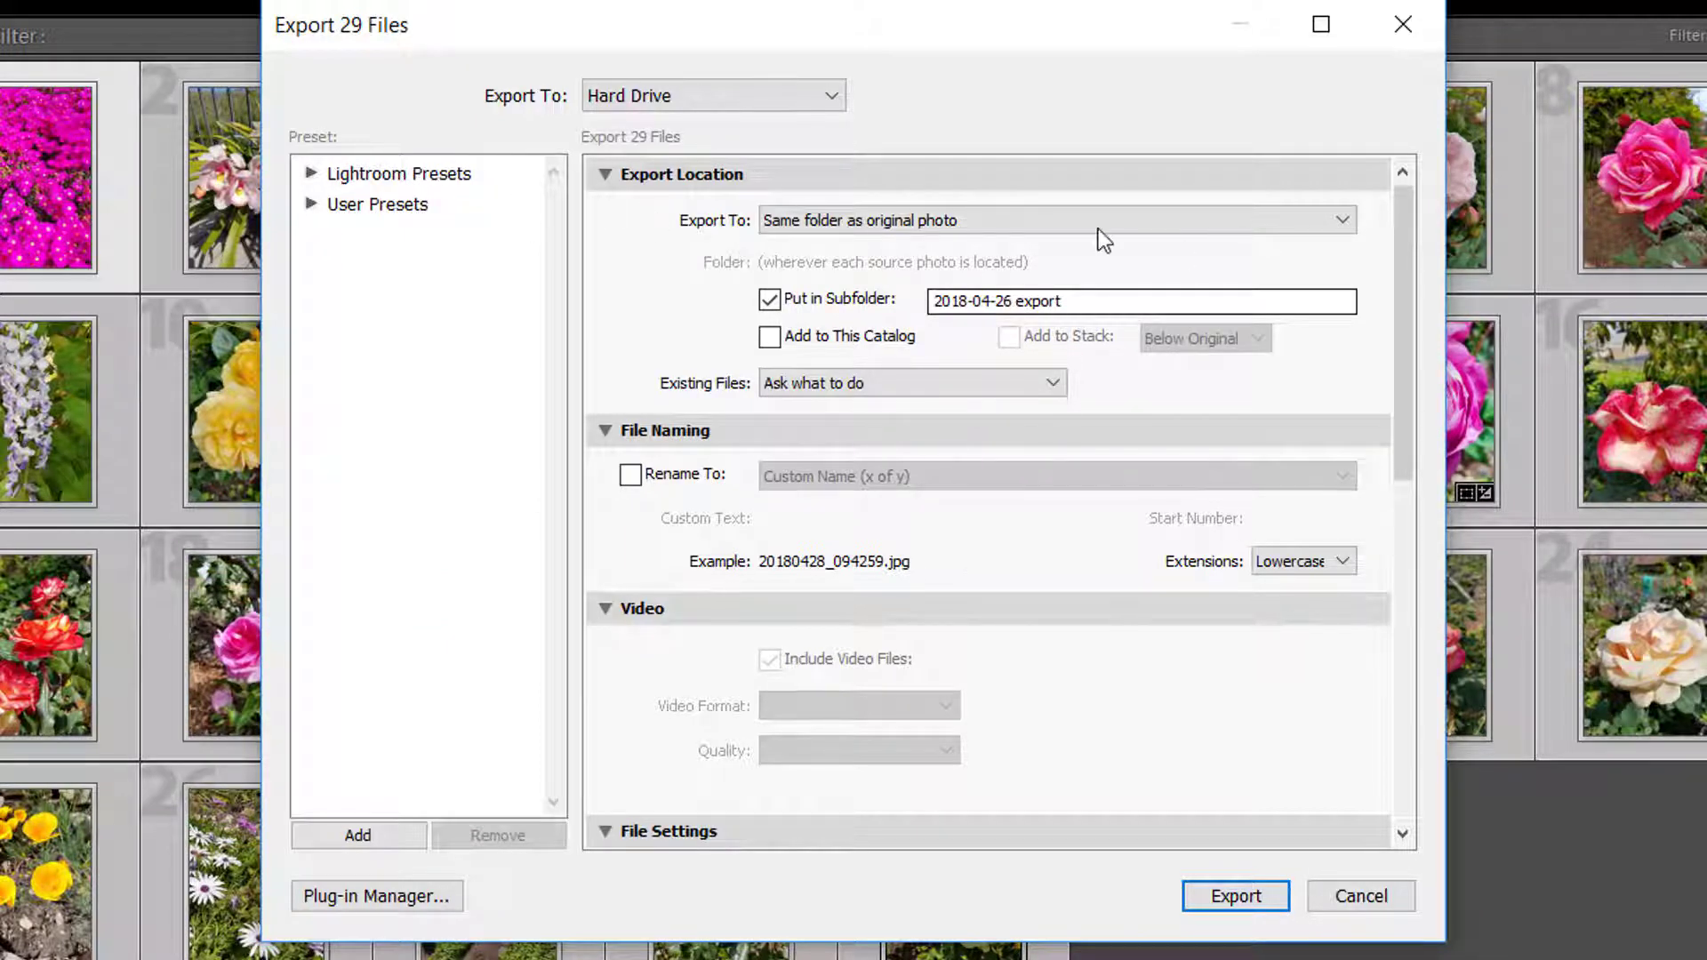
click(921, 228)
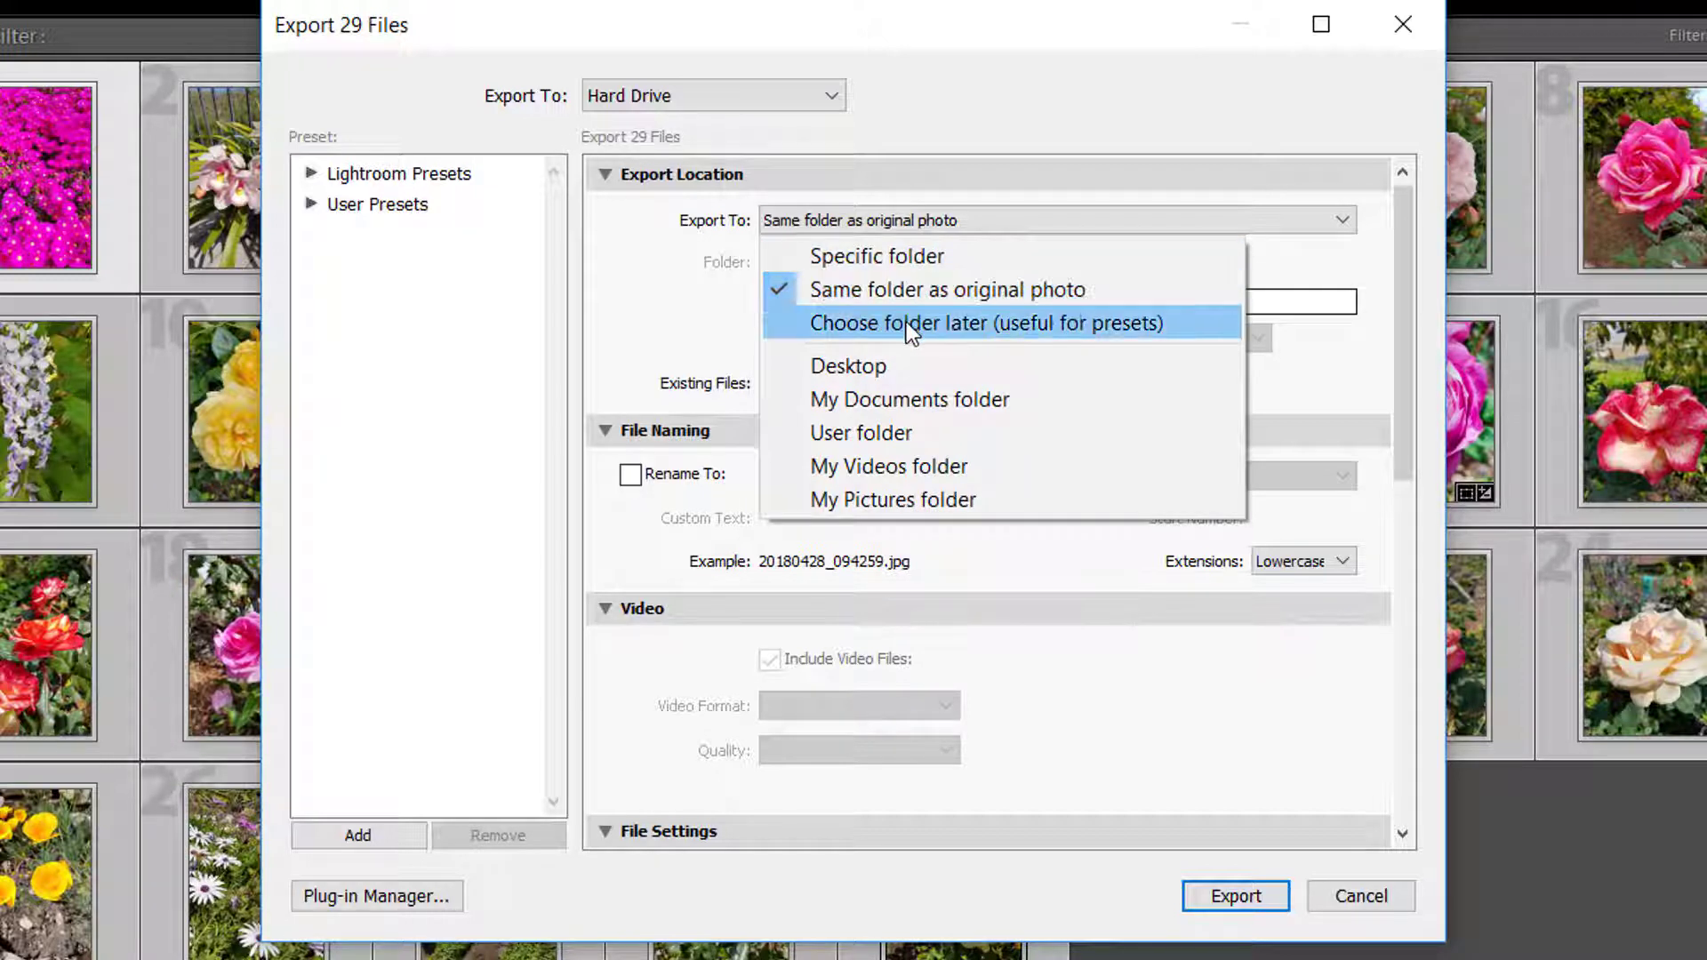
click(900, 253)
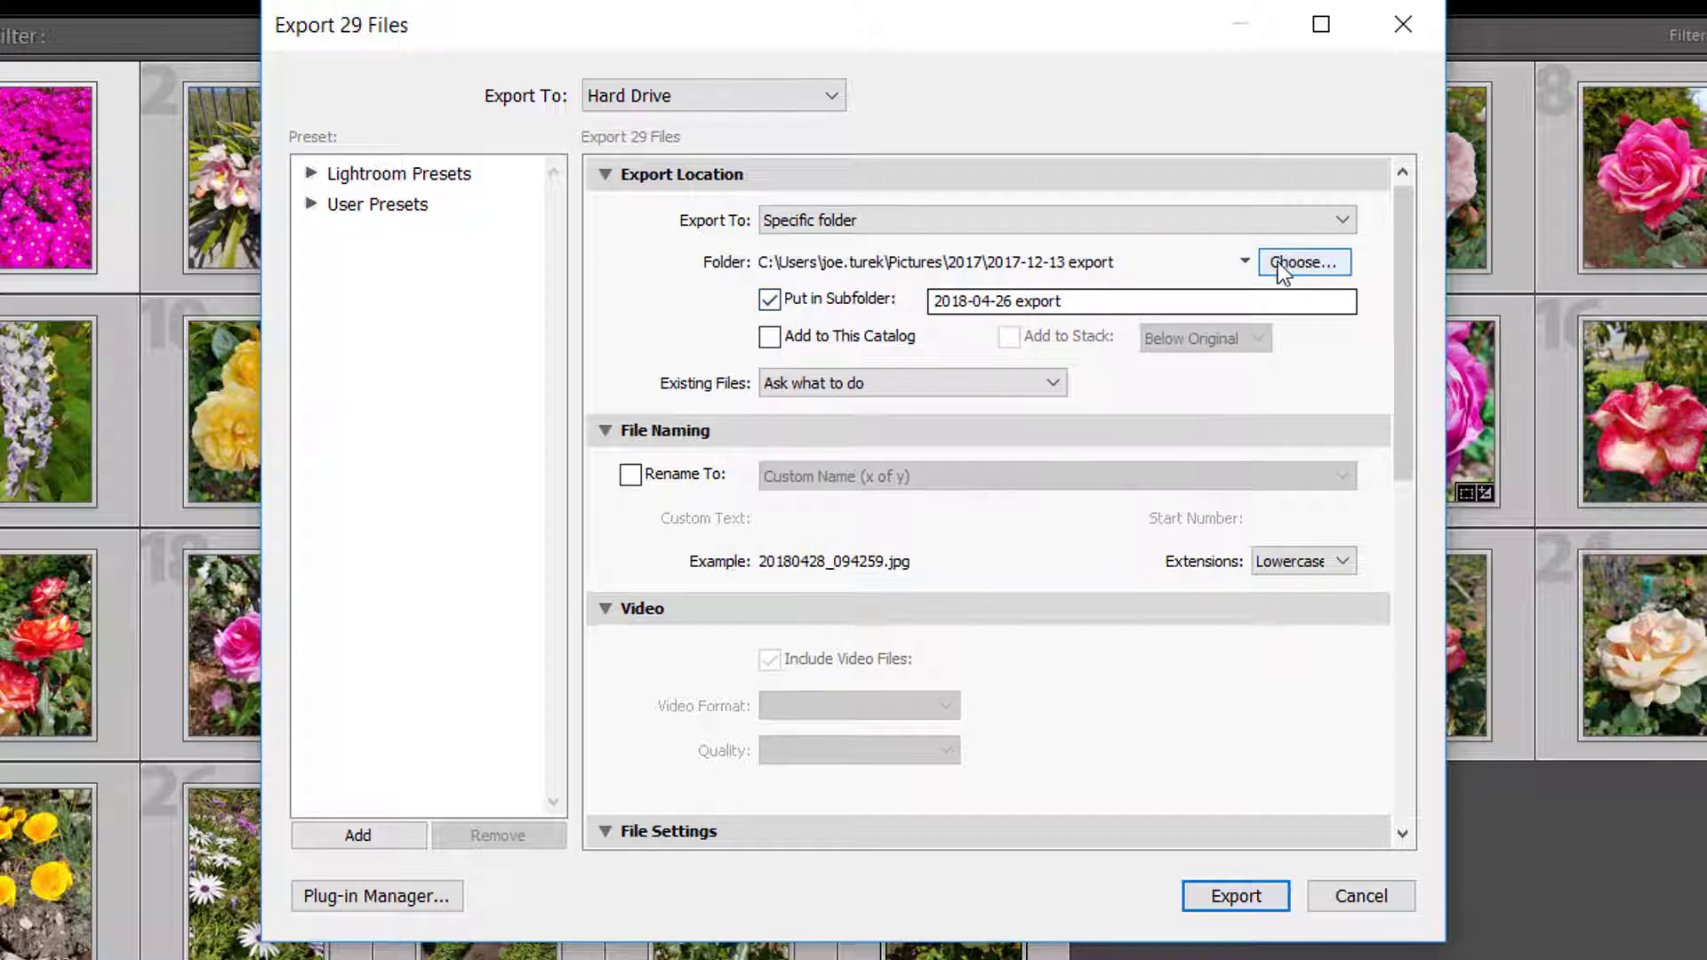
Create a folder named "flower edits new" beside the contact sheet folders, set it as the export destination, and turn off the subfolder option.
click(1246, 264)
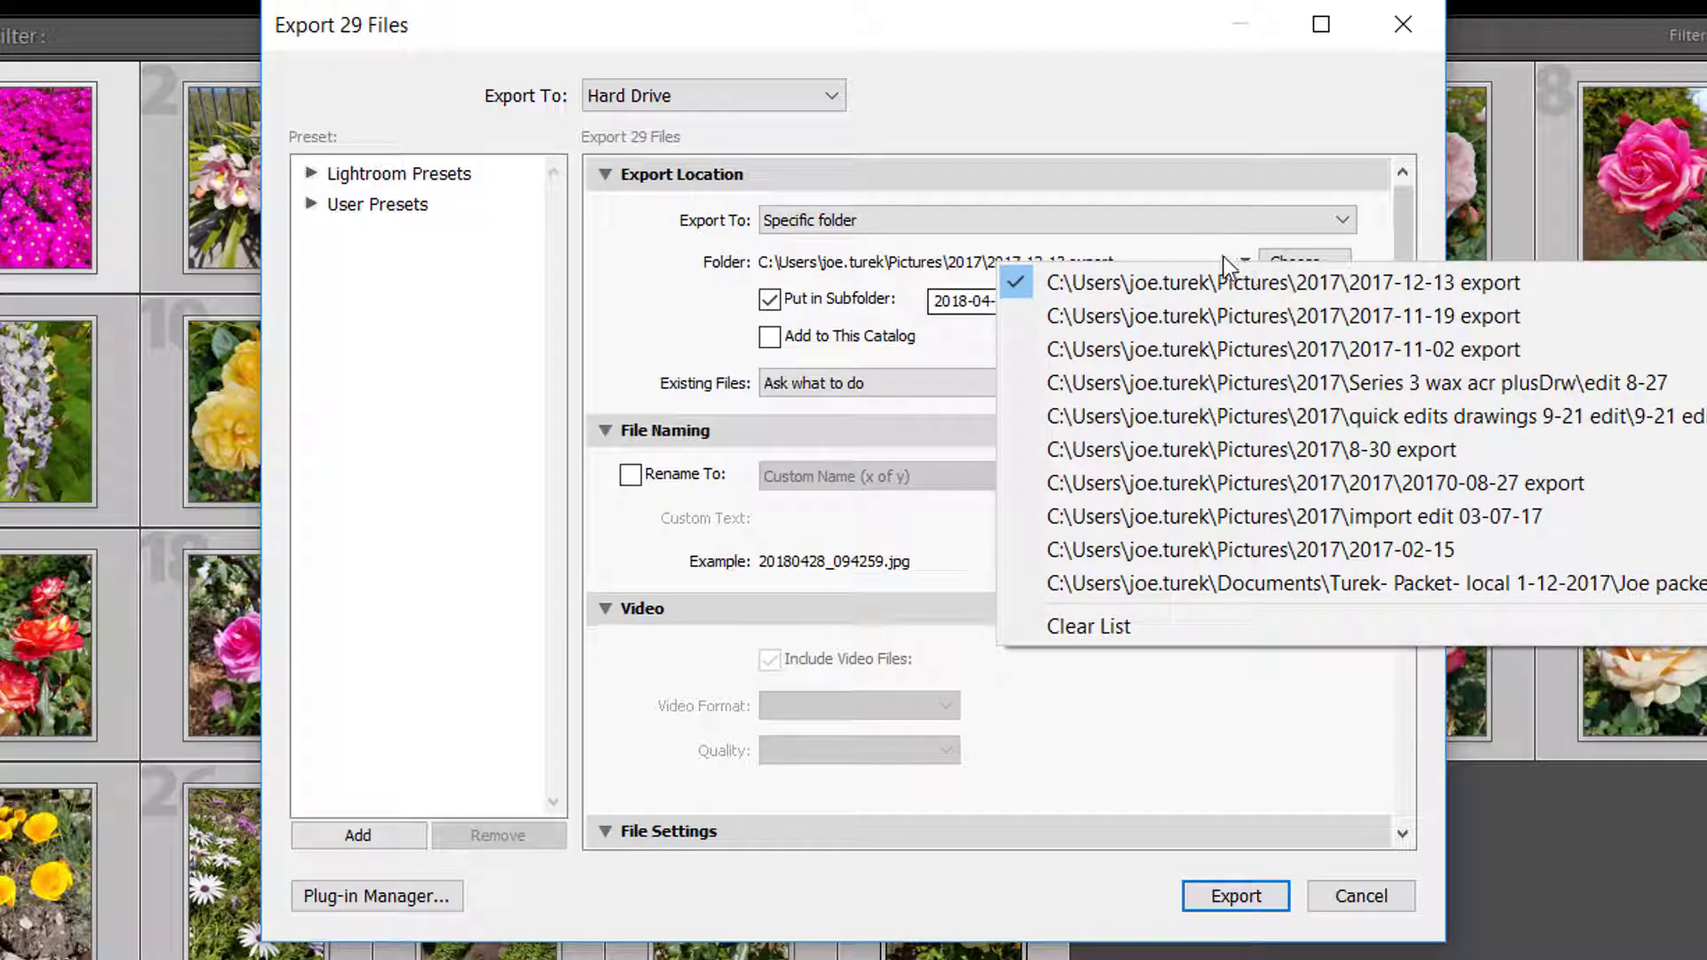
click(701, 320)
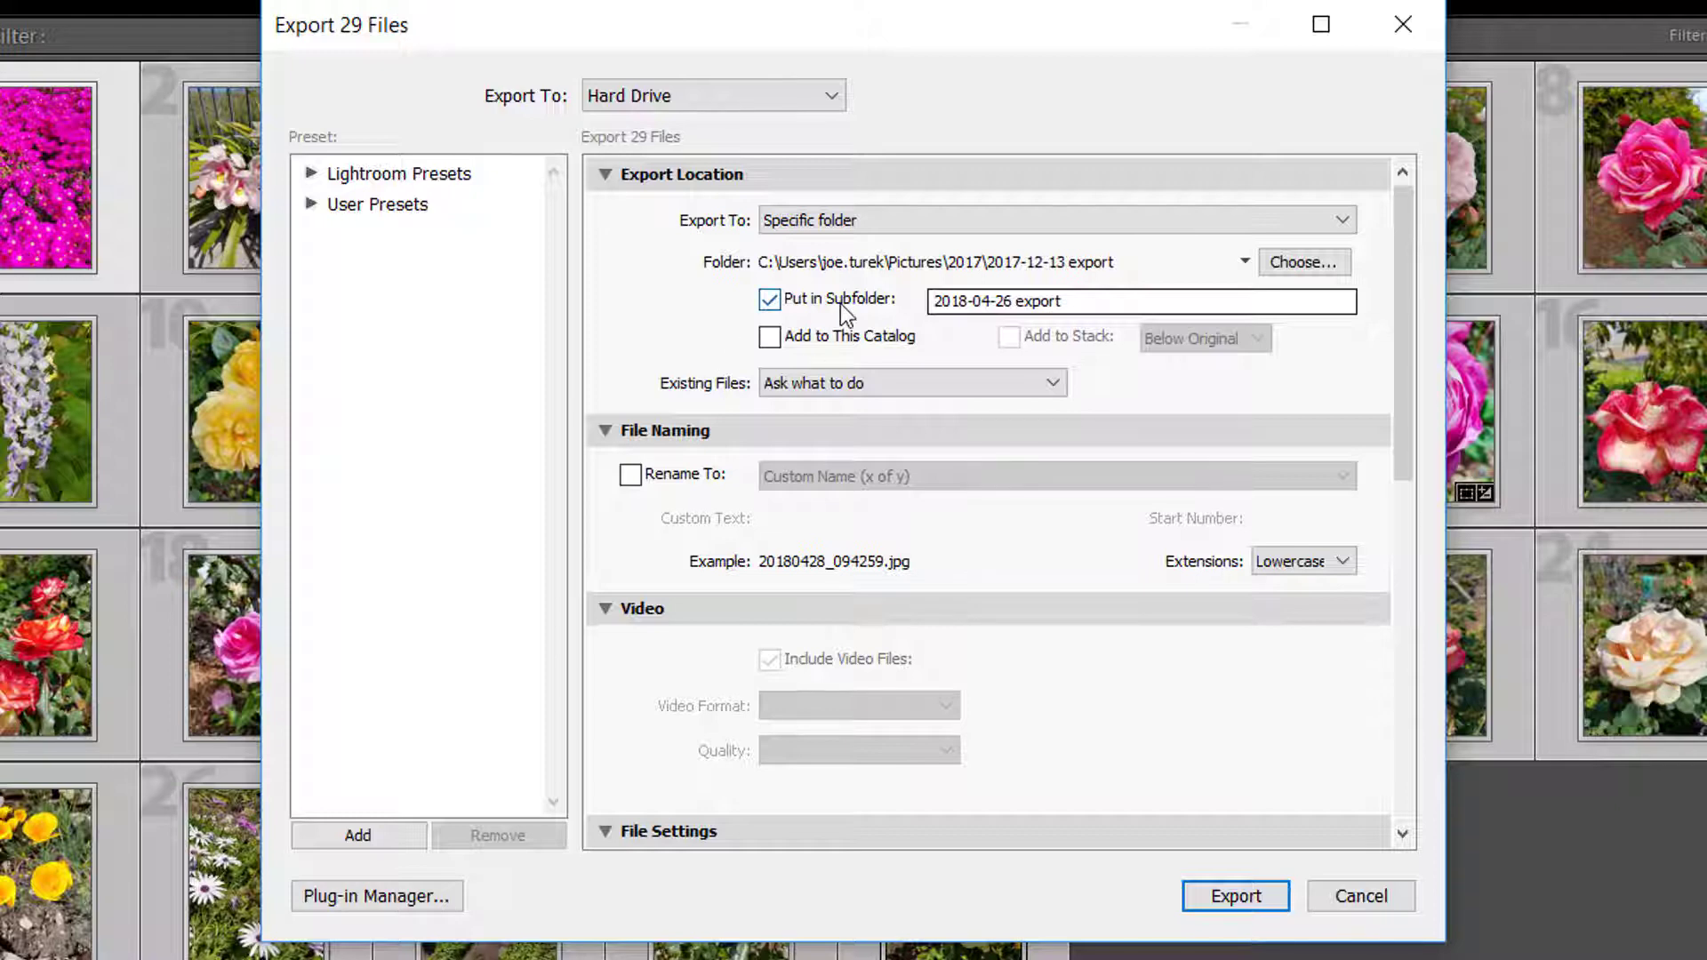
click(1297, 263)
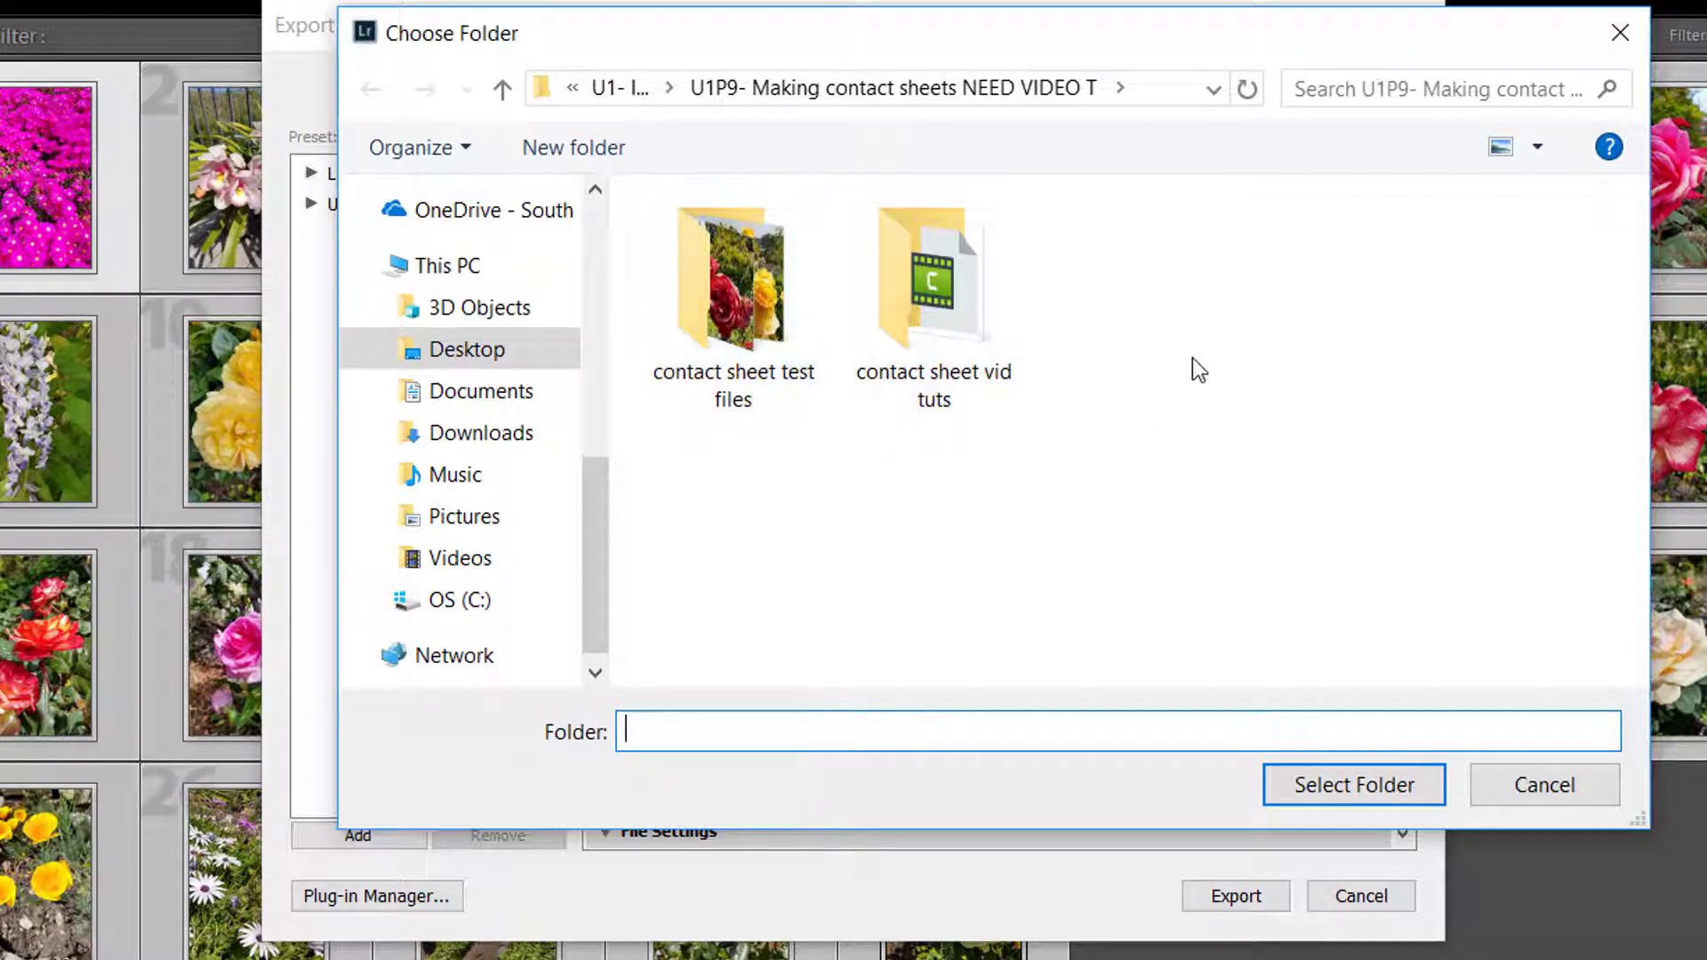
drag(1316, 40, 1003, 82)
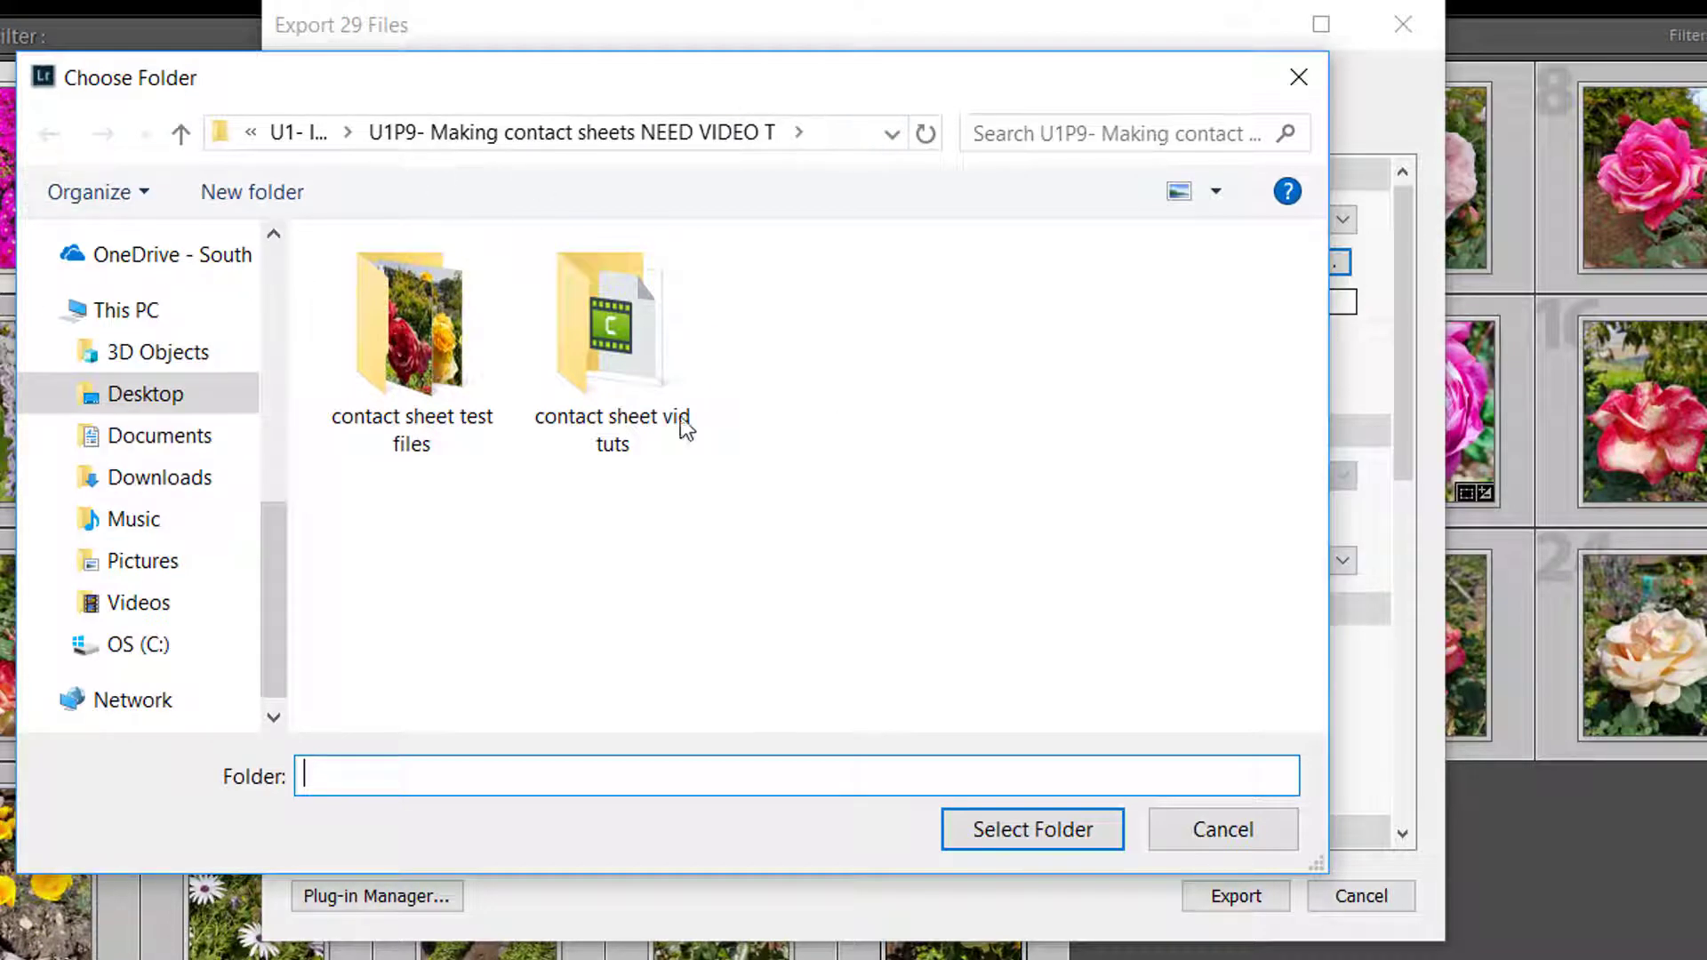
drag(800, 88, 951, 103)
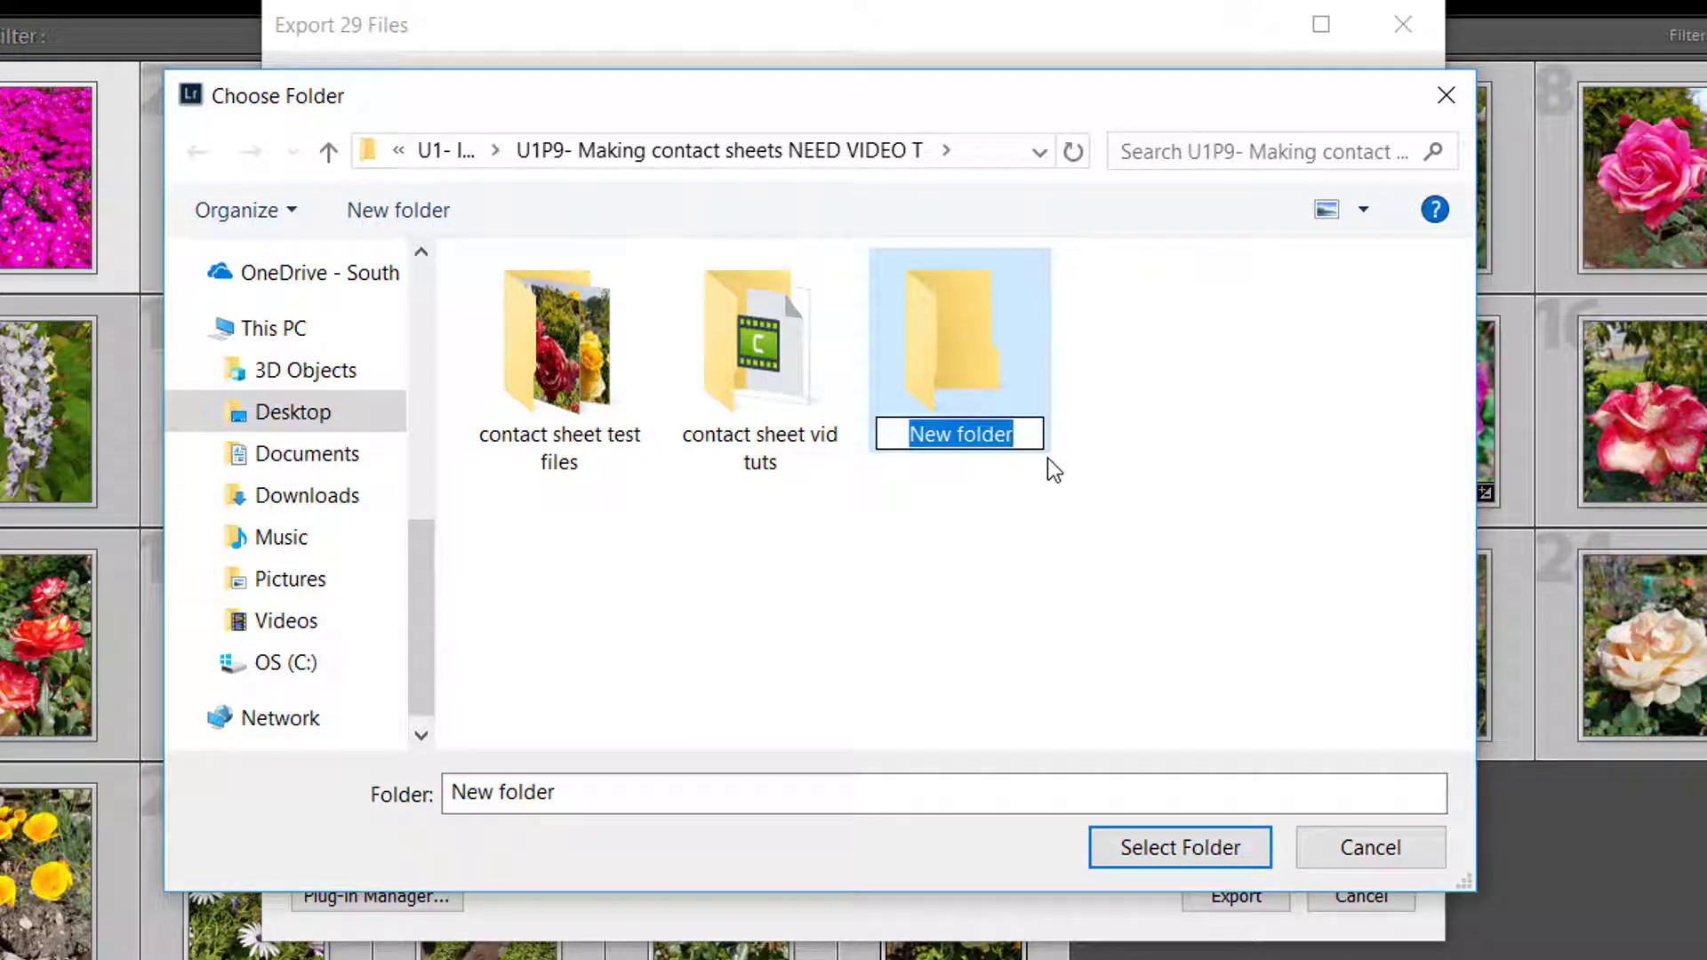
text(flo)
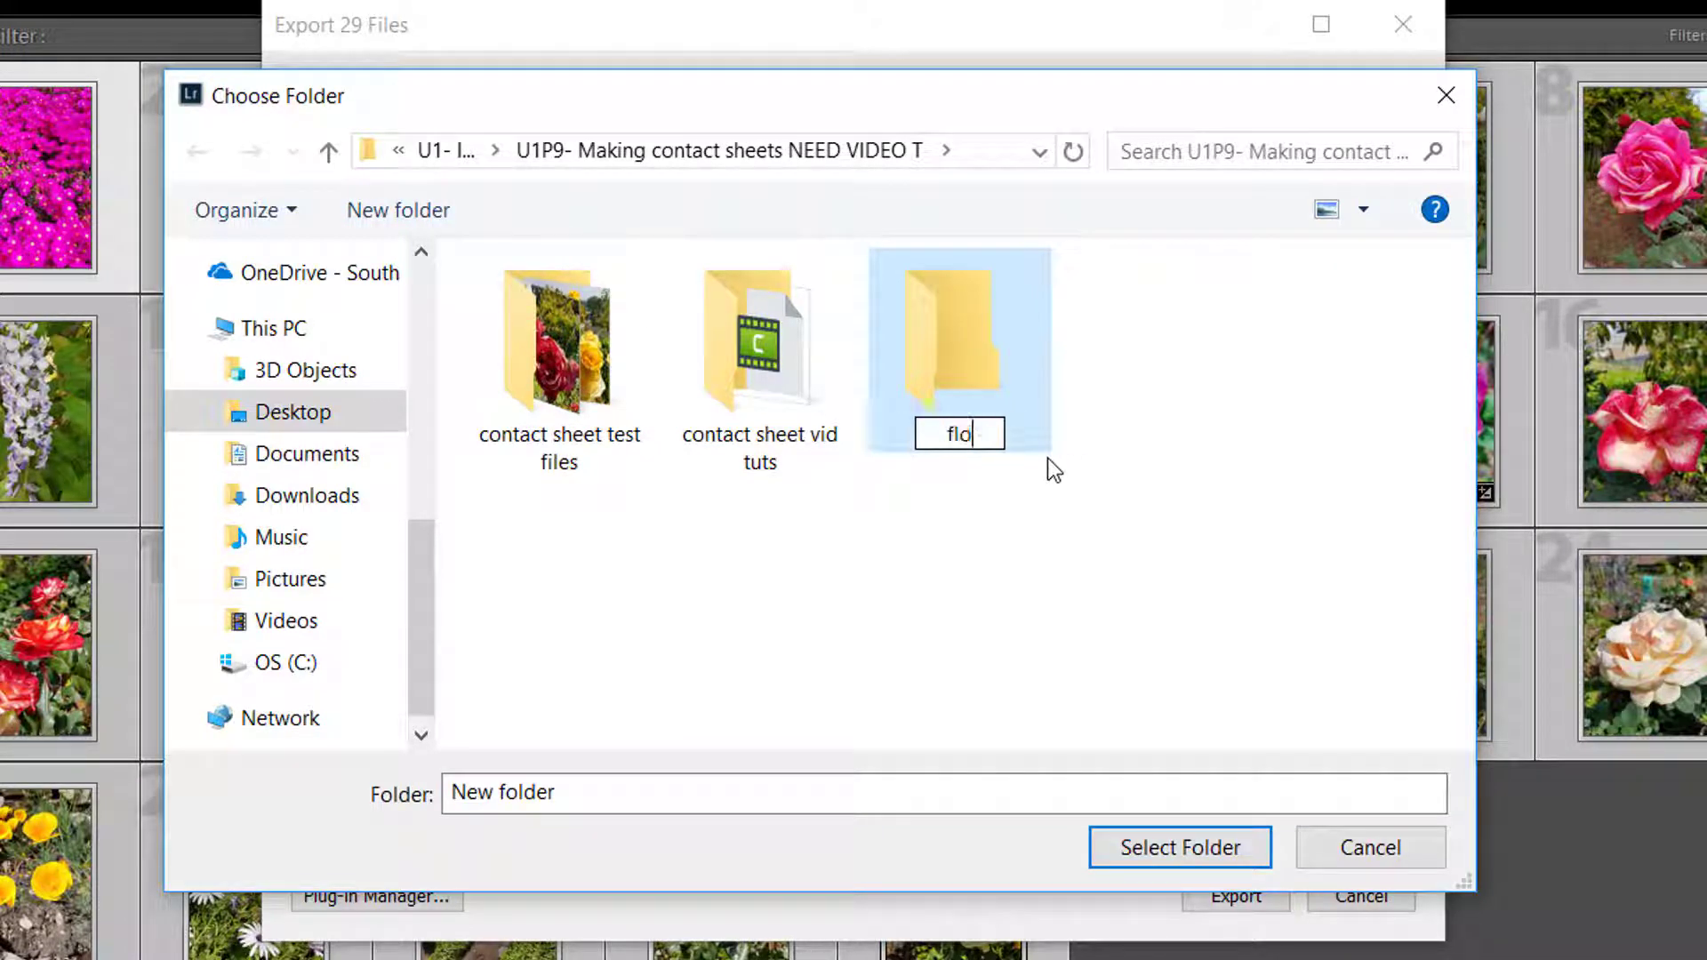
text(wer. edits)
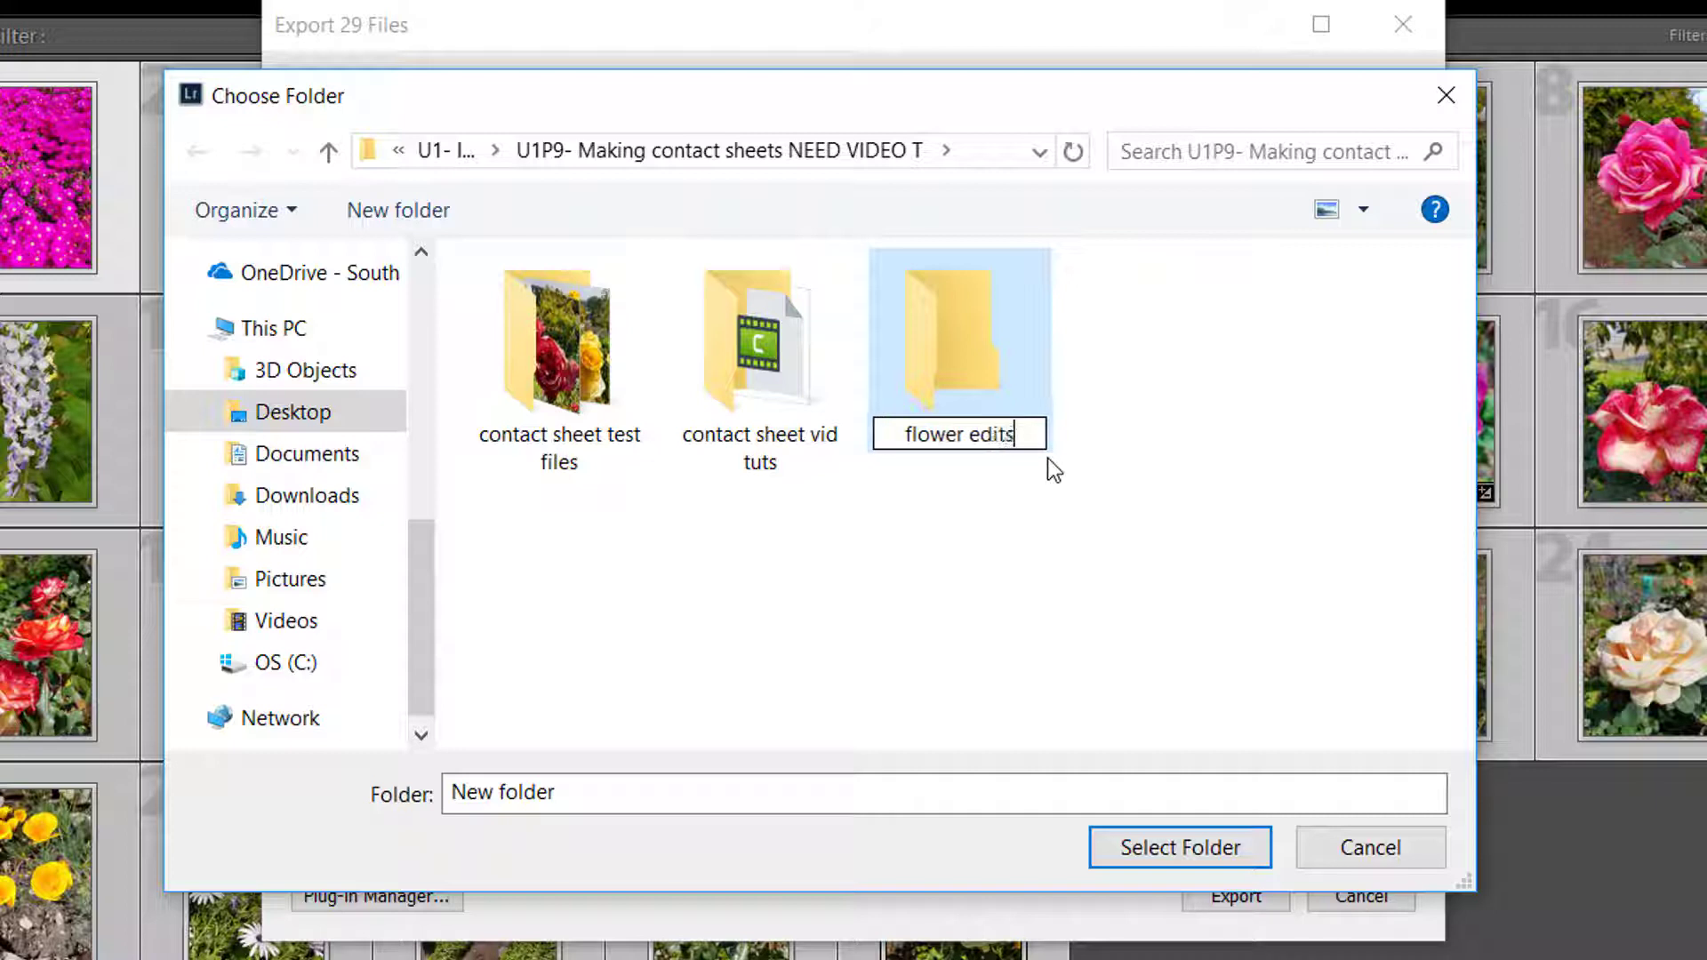
text( new)
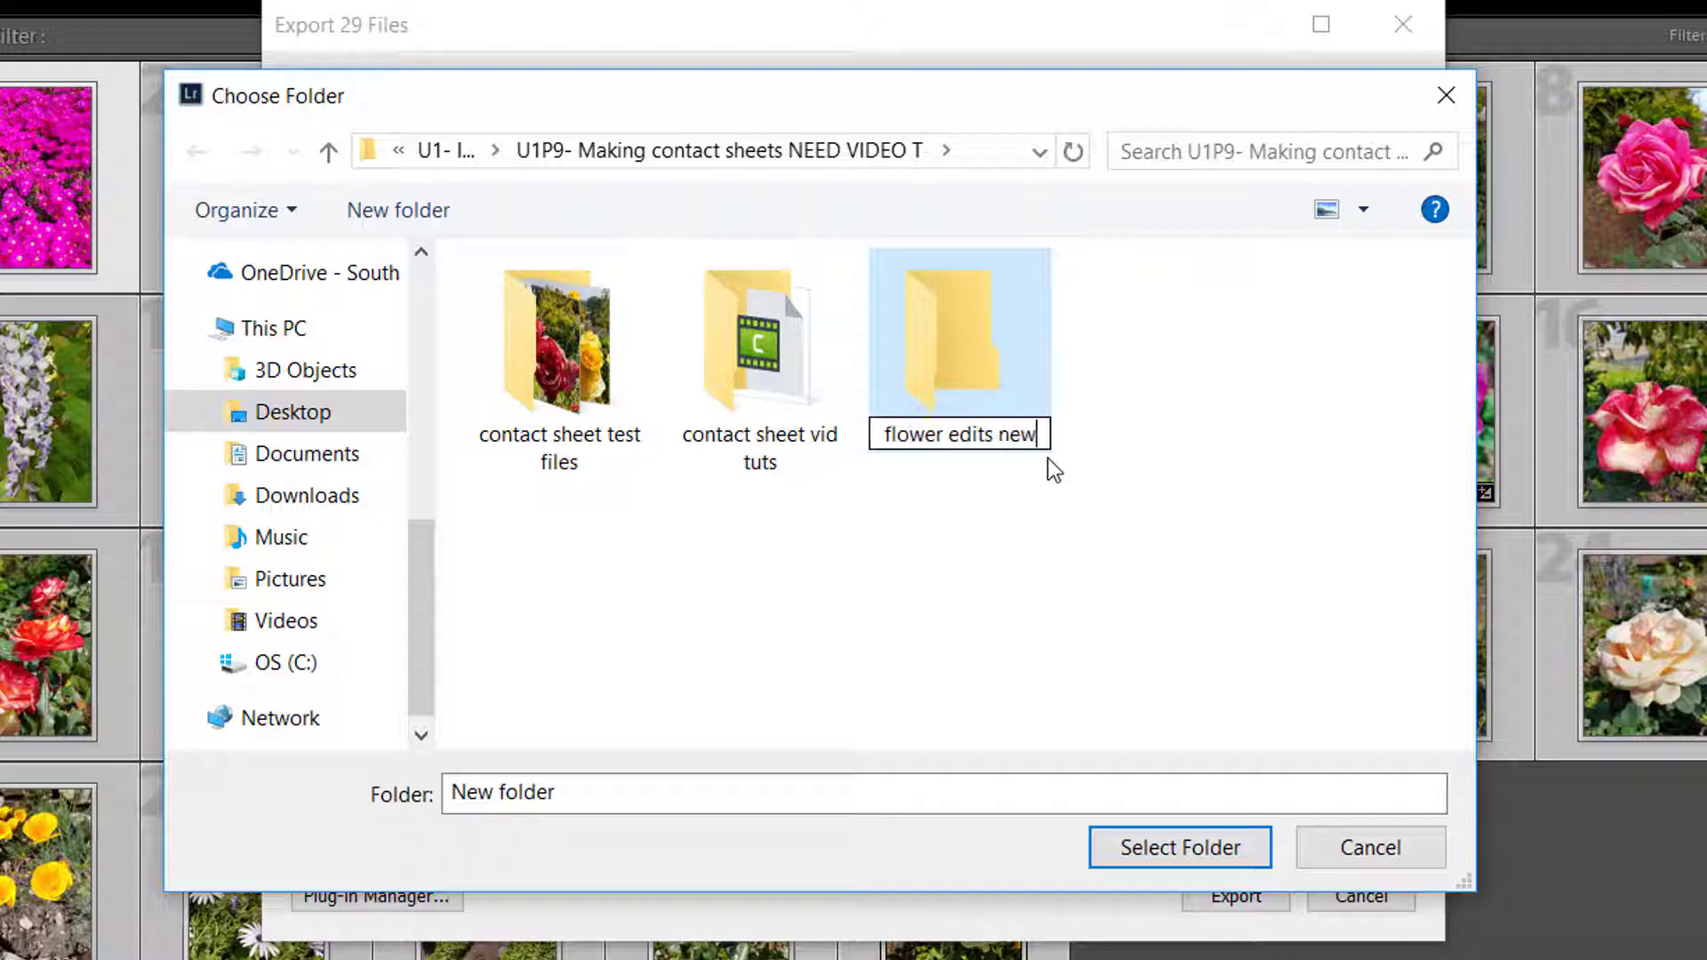
click(981, 334)
click(1136, 856)
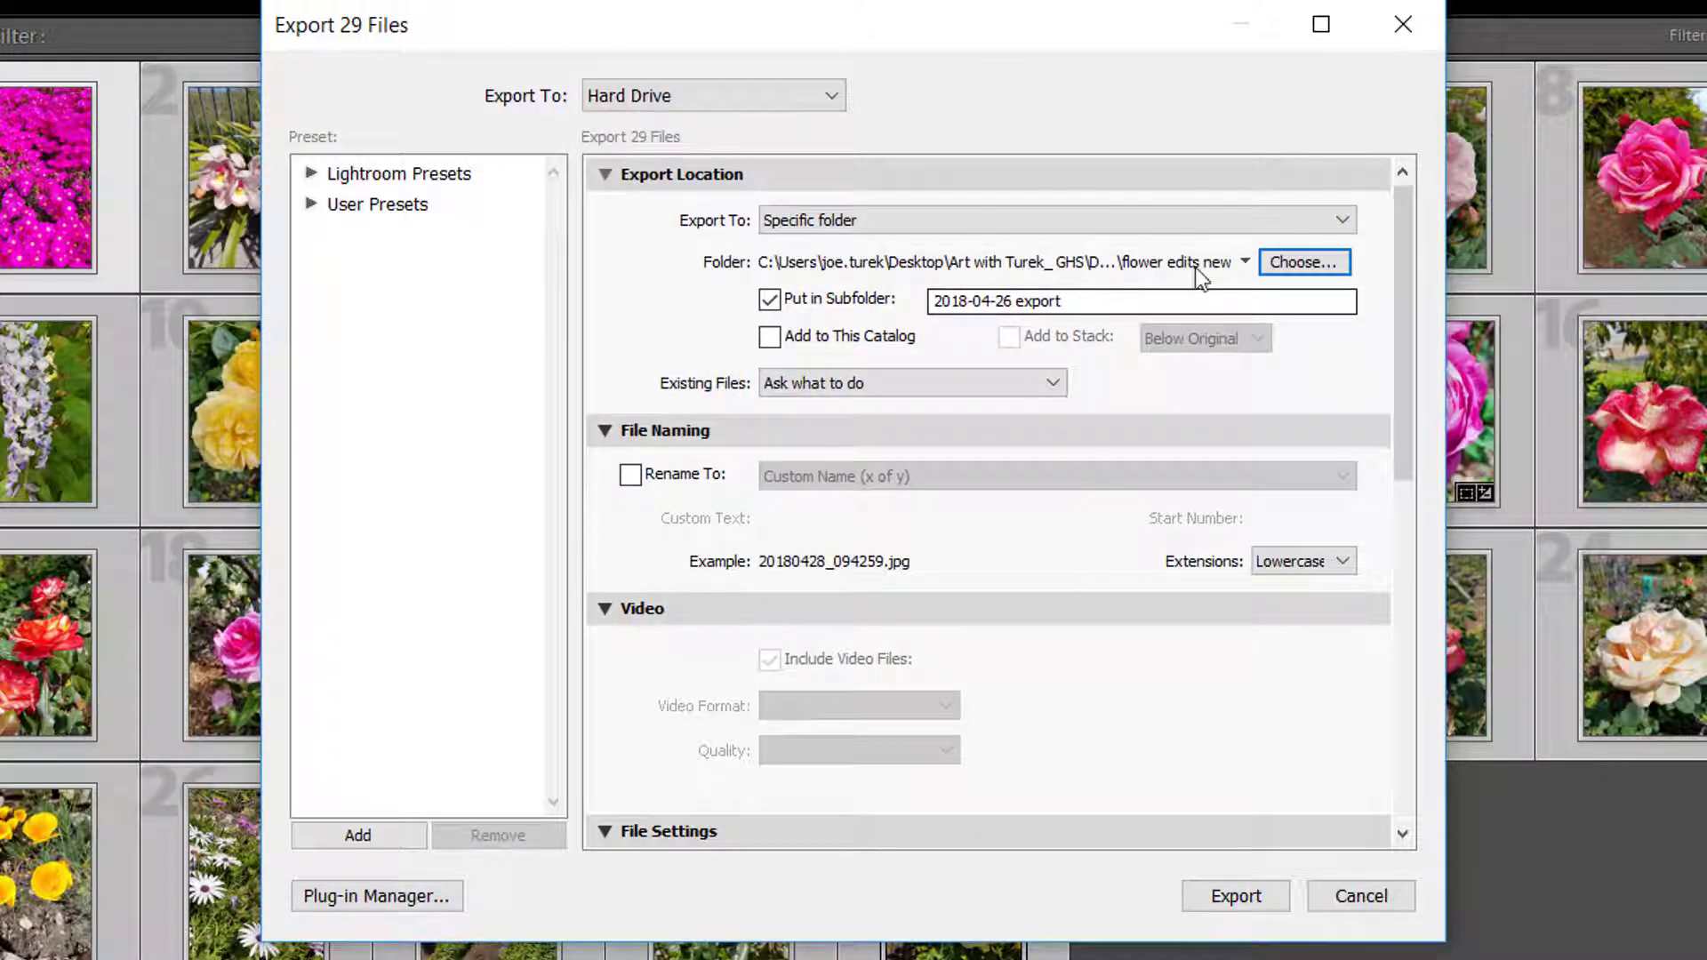
click(770, 301)
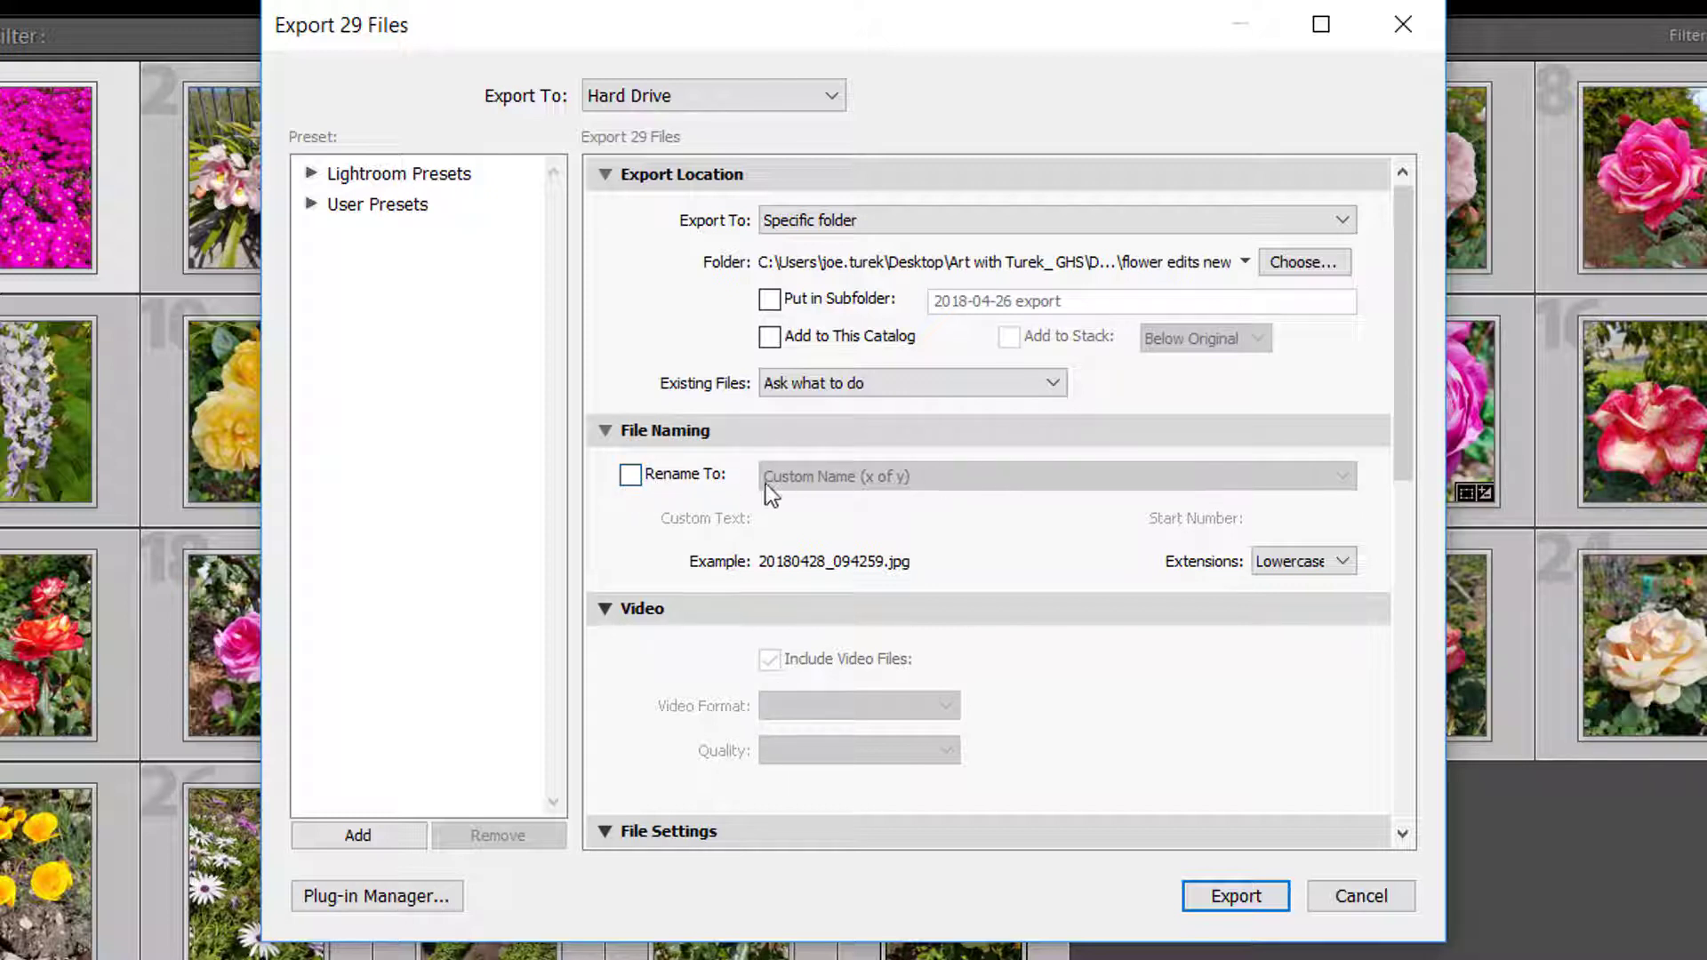
Rename the exported files using the custom text "floweredits", and export the photos.
click(630, 476)
double_click(872, 524)
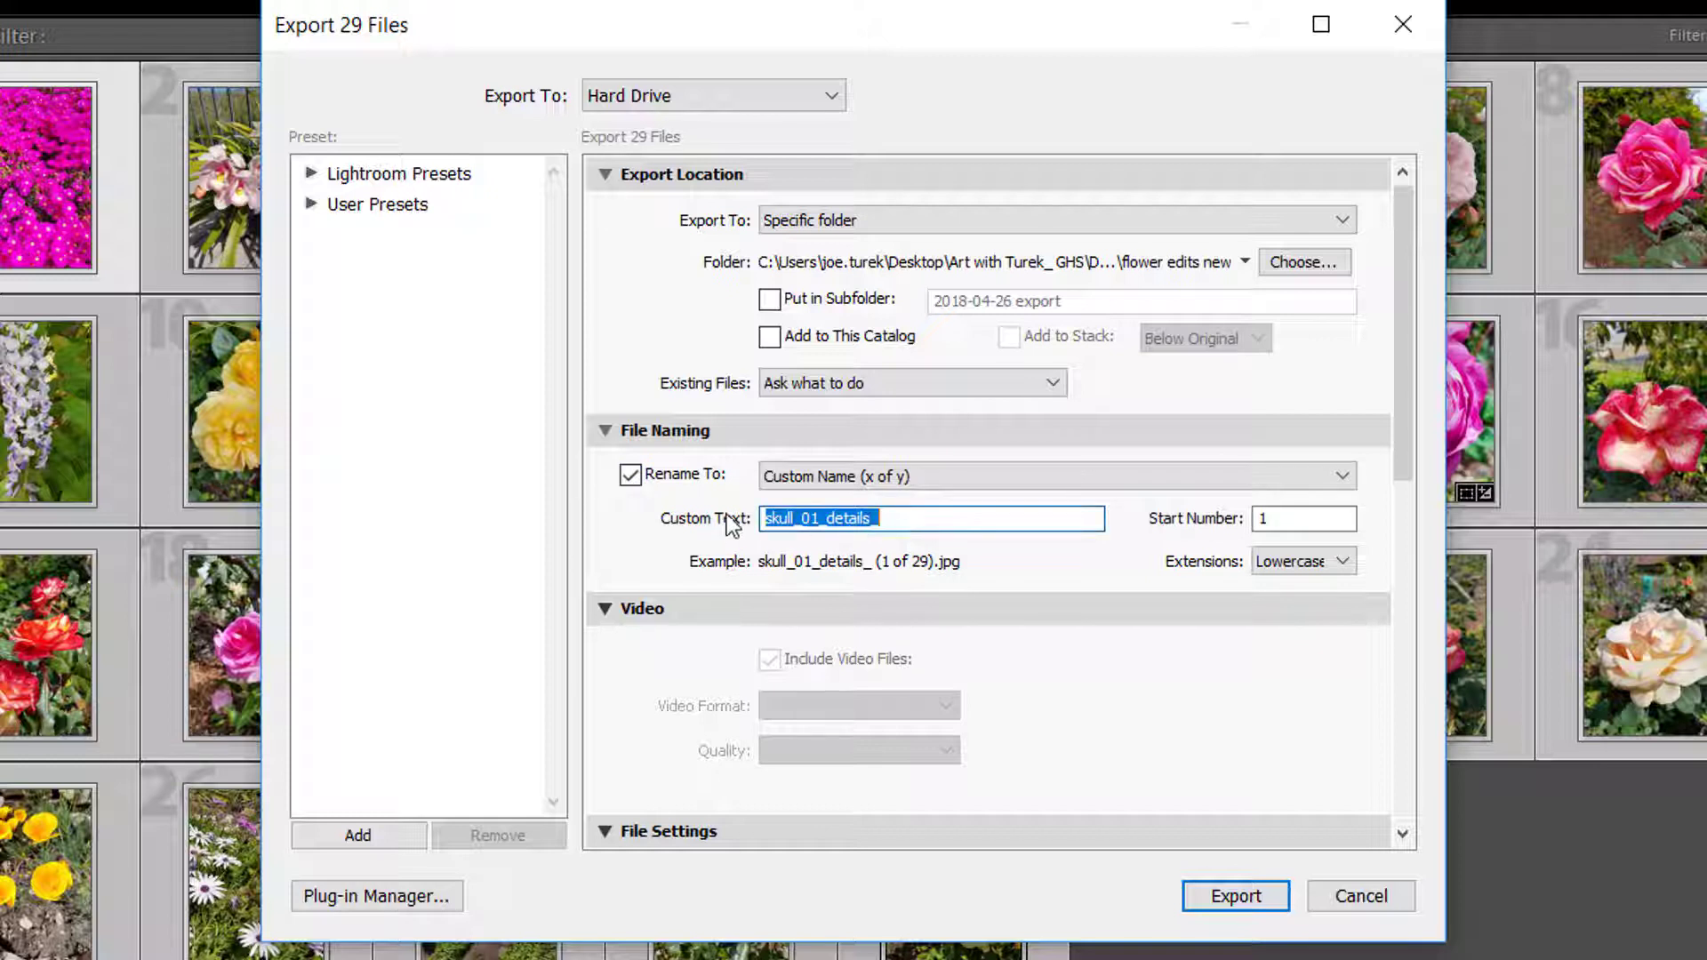
text(fl)
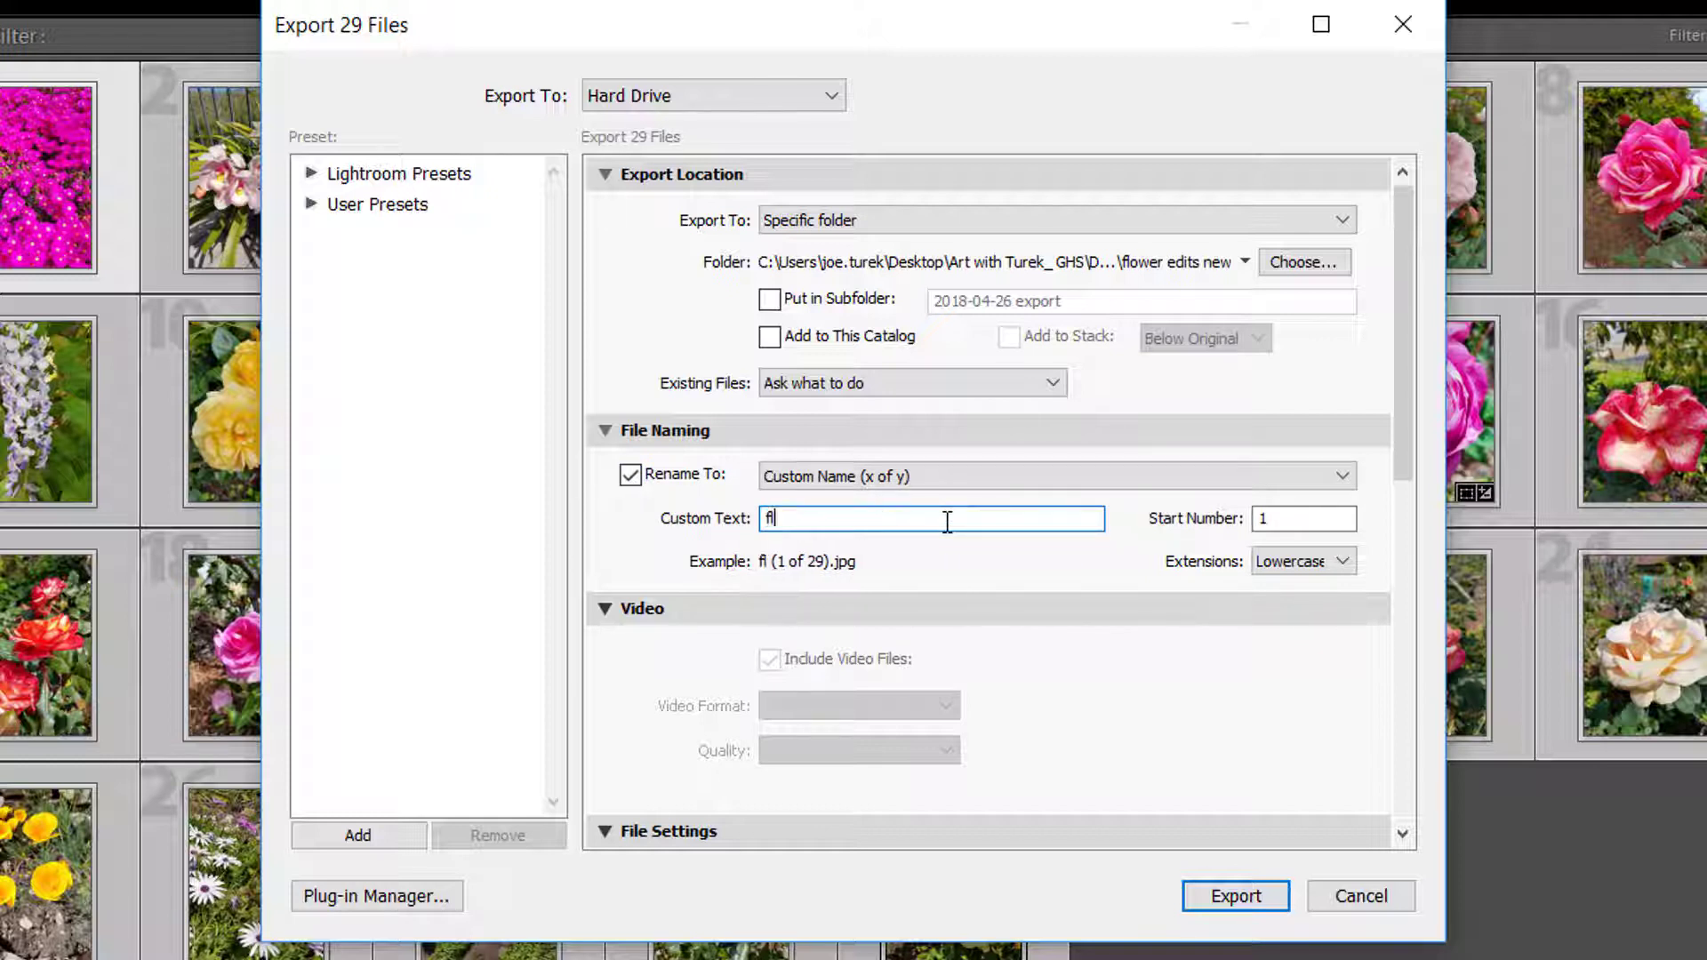
text(oweredits)
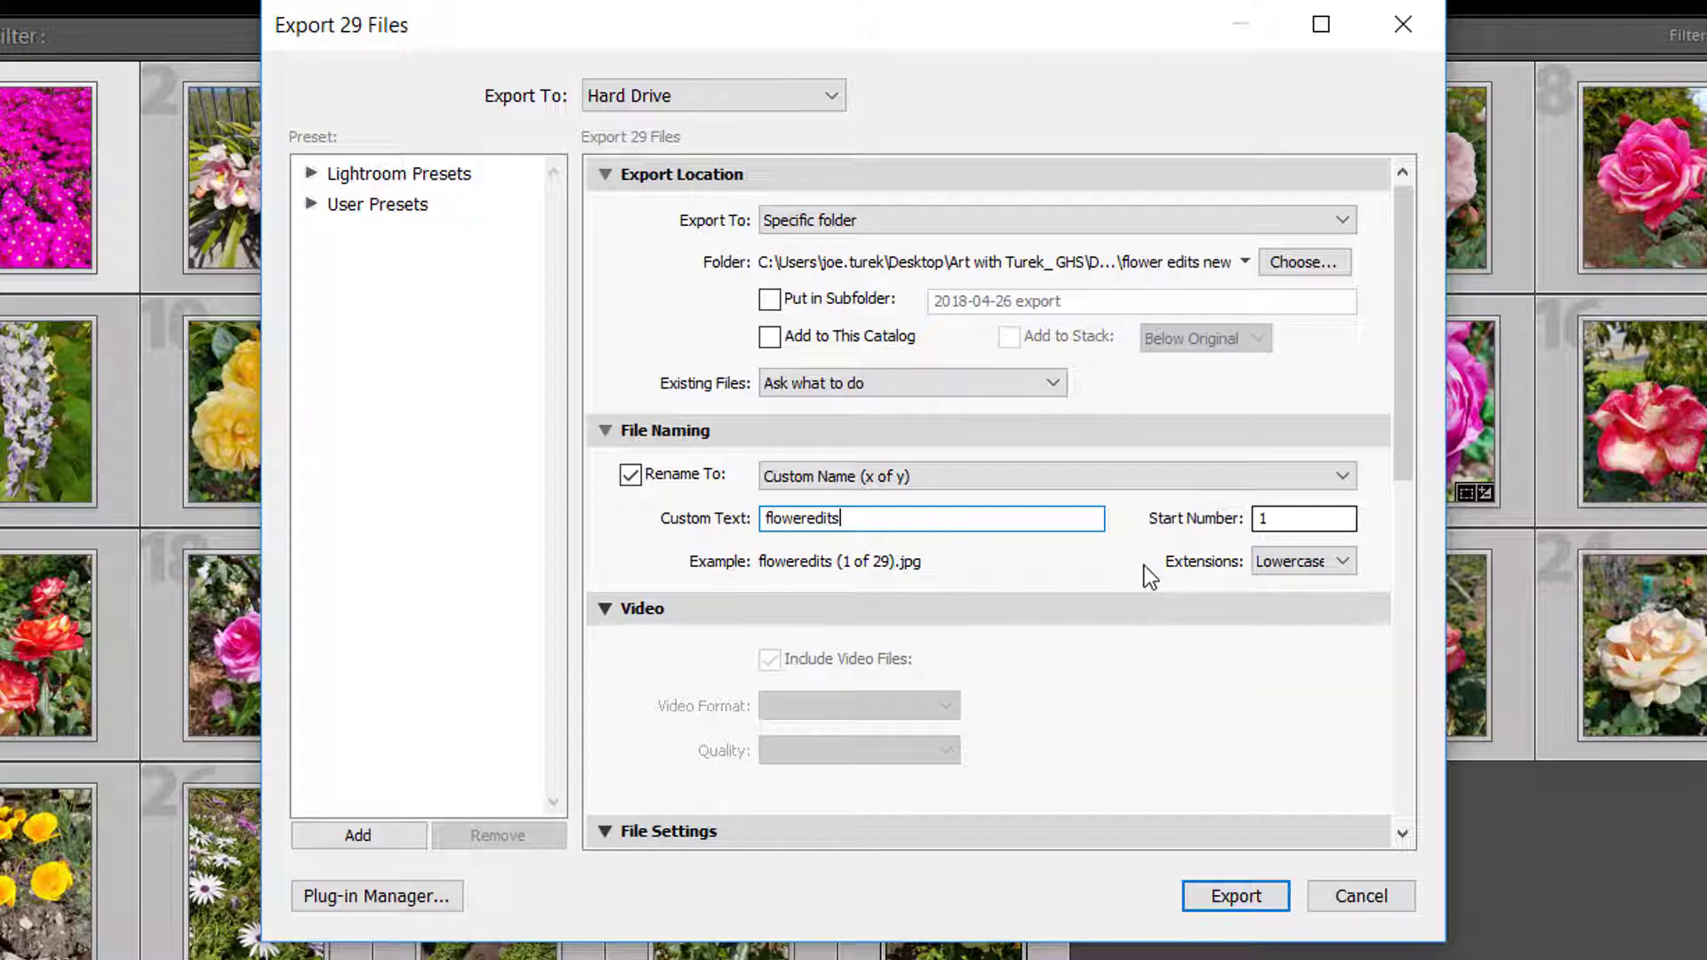
scroll(937, 718, down, 10)
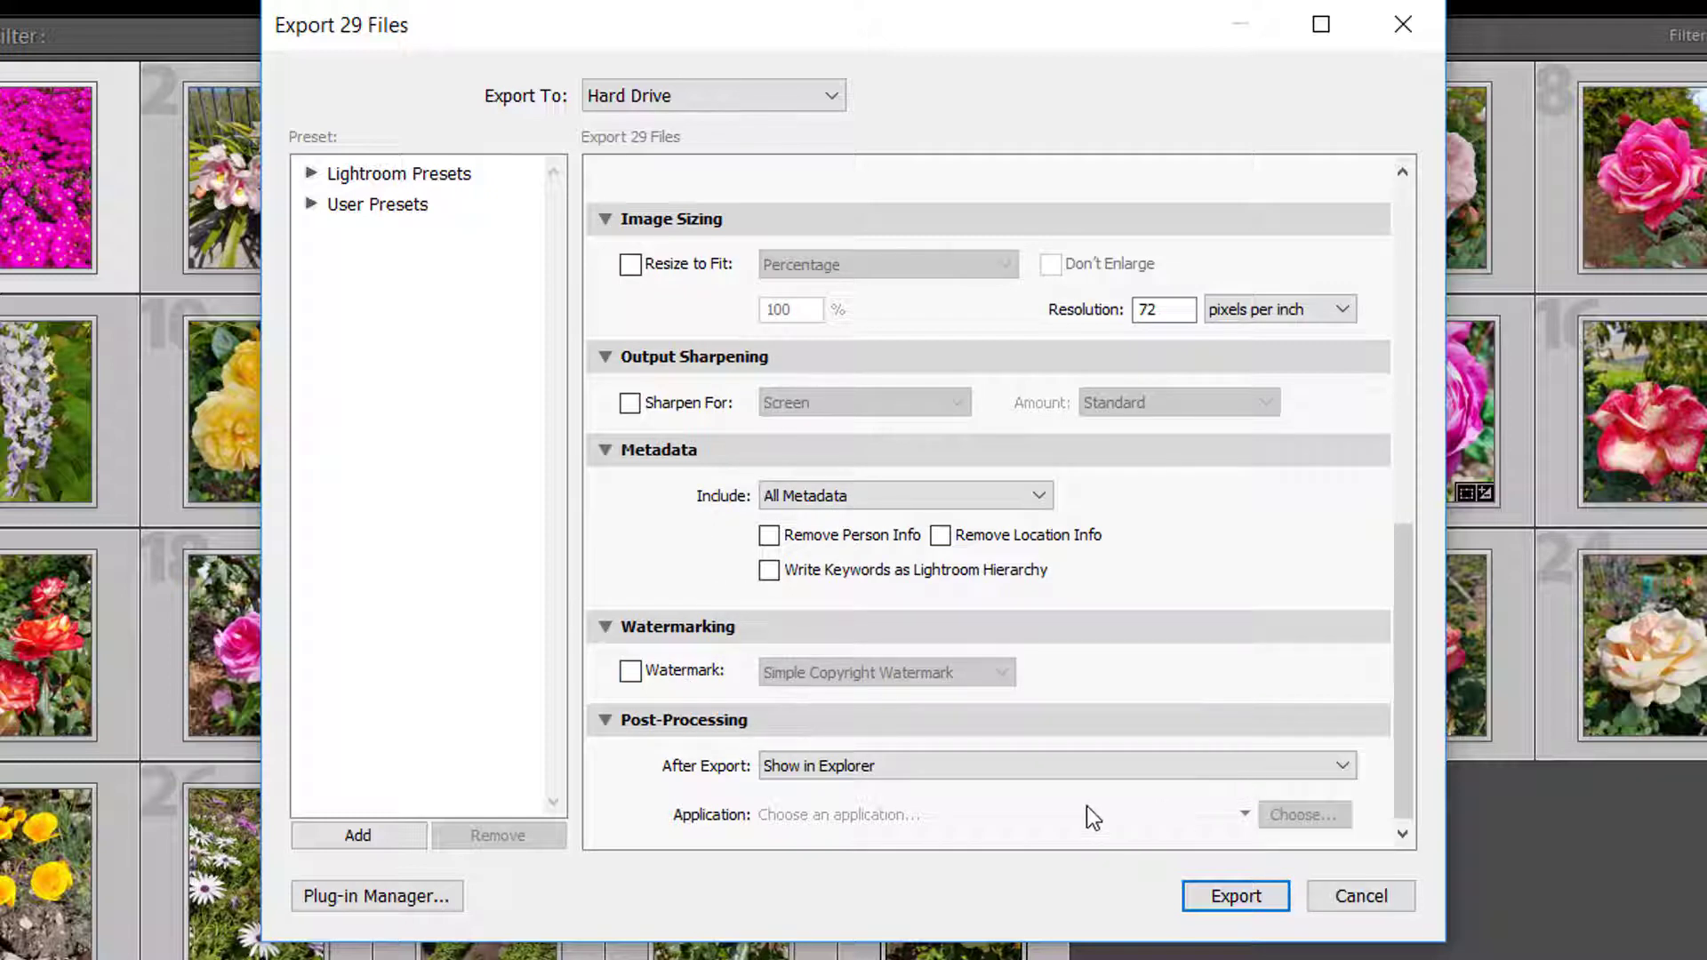
click(1204, 904)
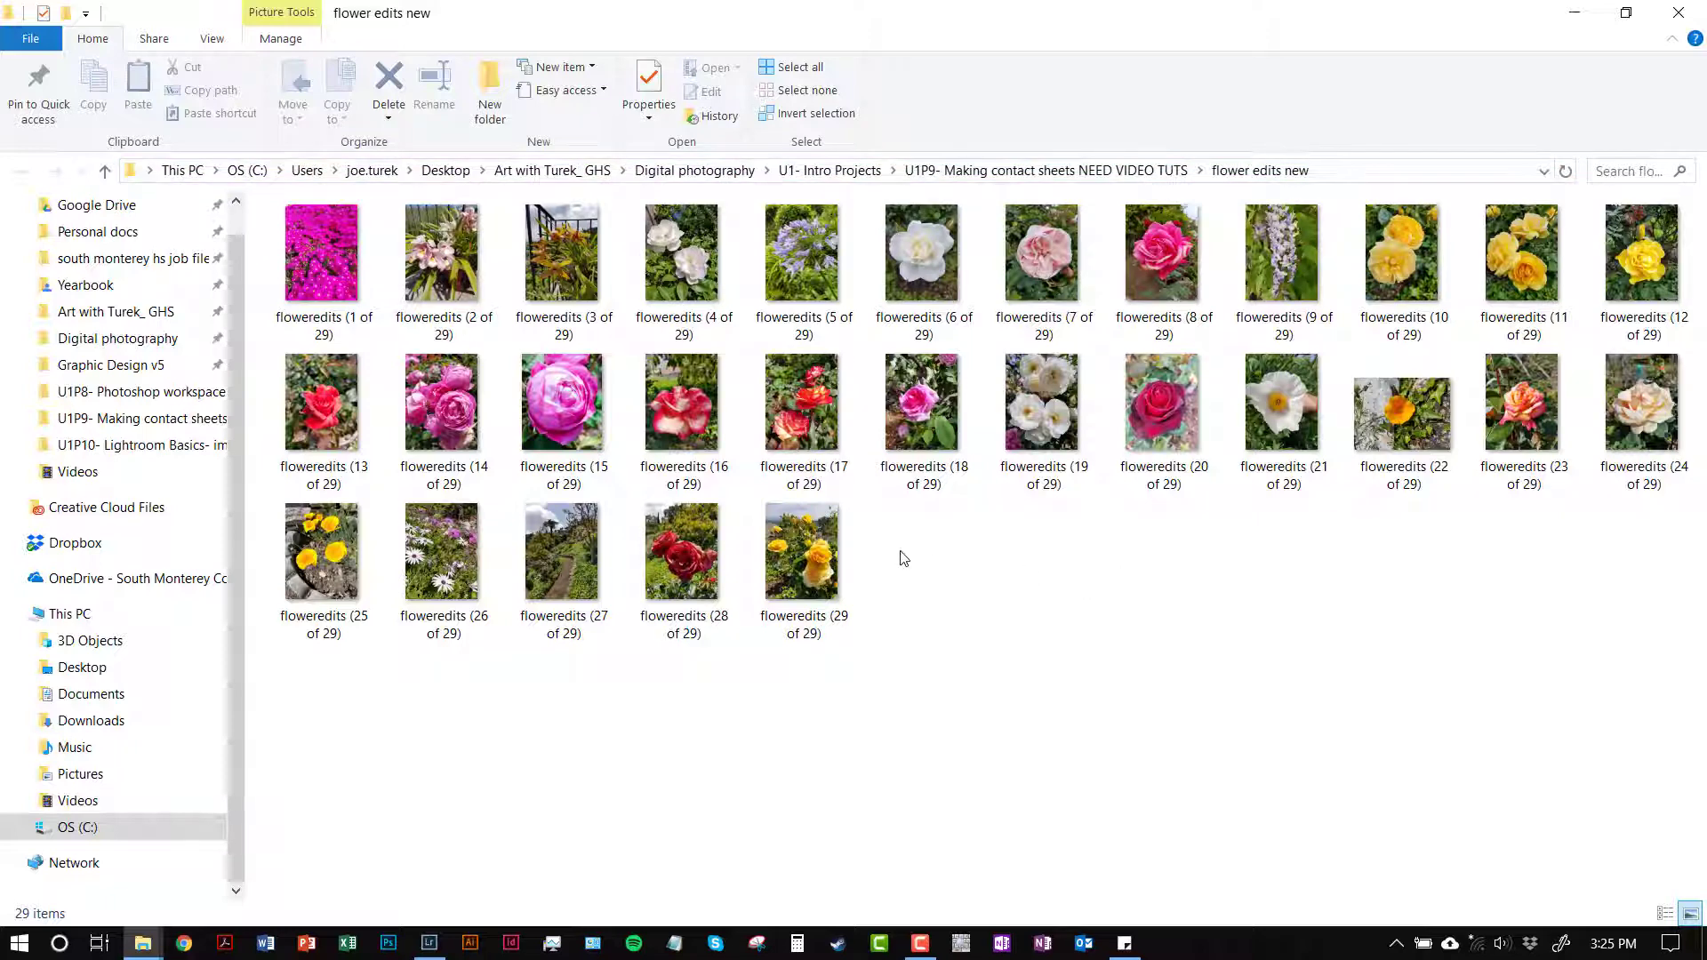
Check the file details of the edited pink rose, floweredits (15 of 29), in the File Explorer export folder, and clear the selection.
mouse_move(558, 436)
click(569, 419)
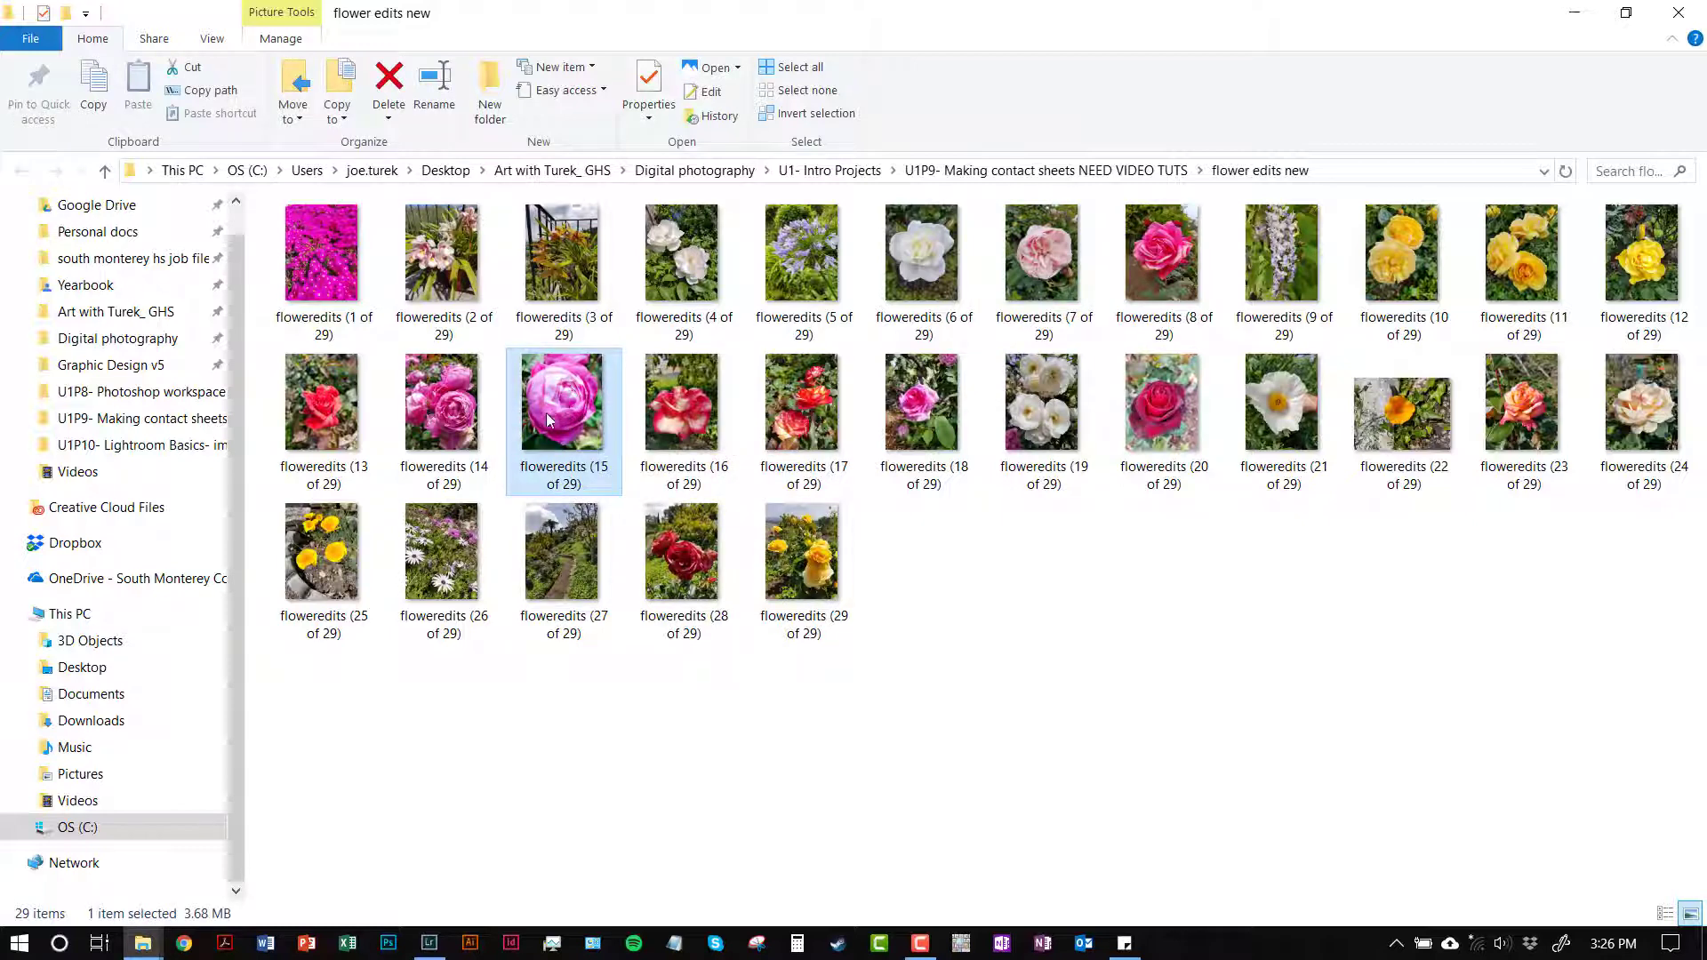
mouse_move(553, 404)
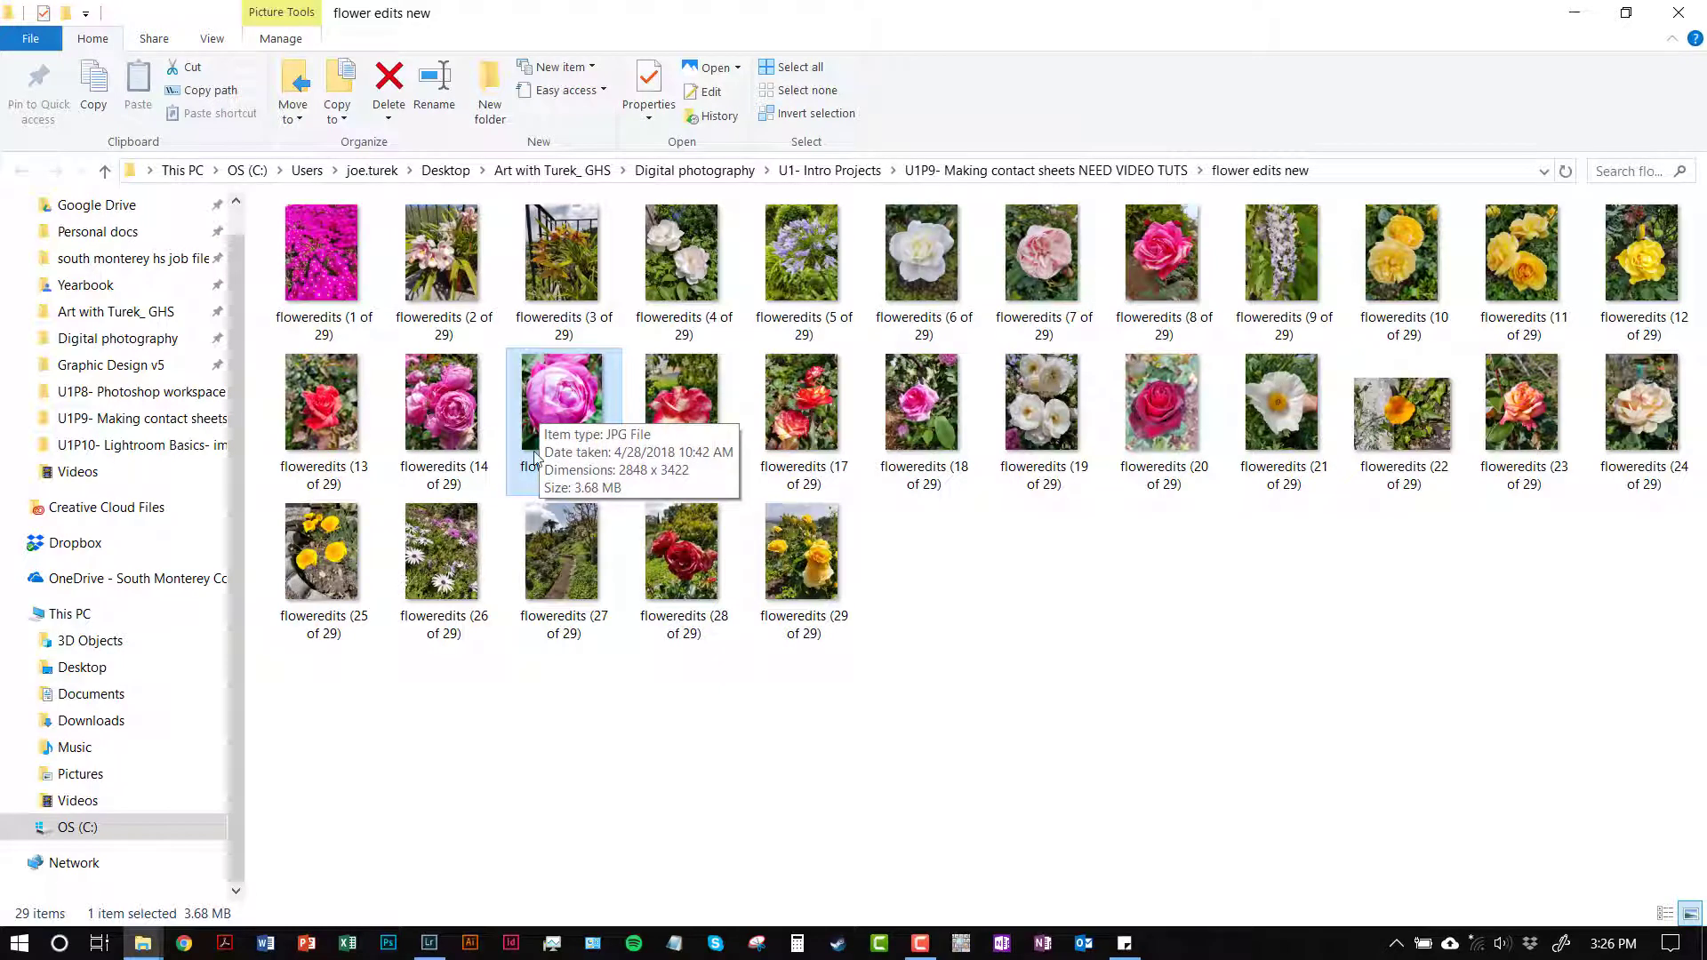
click(912, 558)
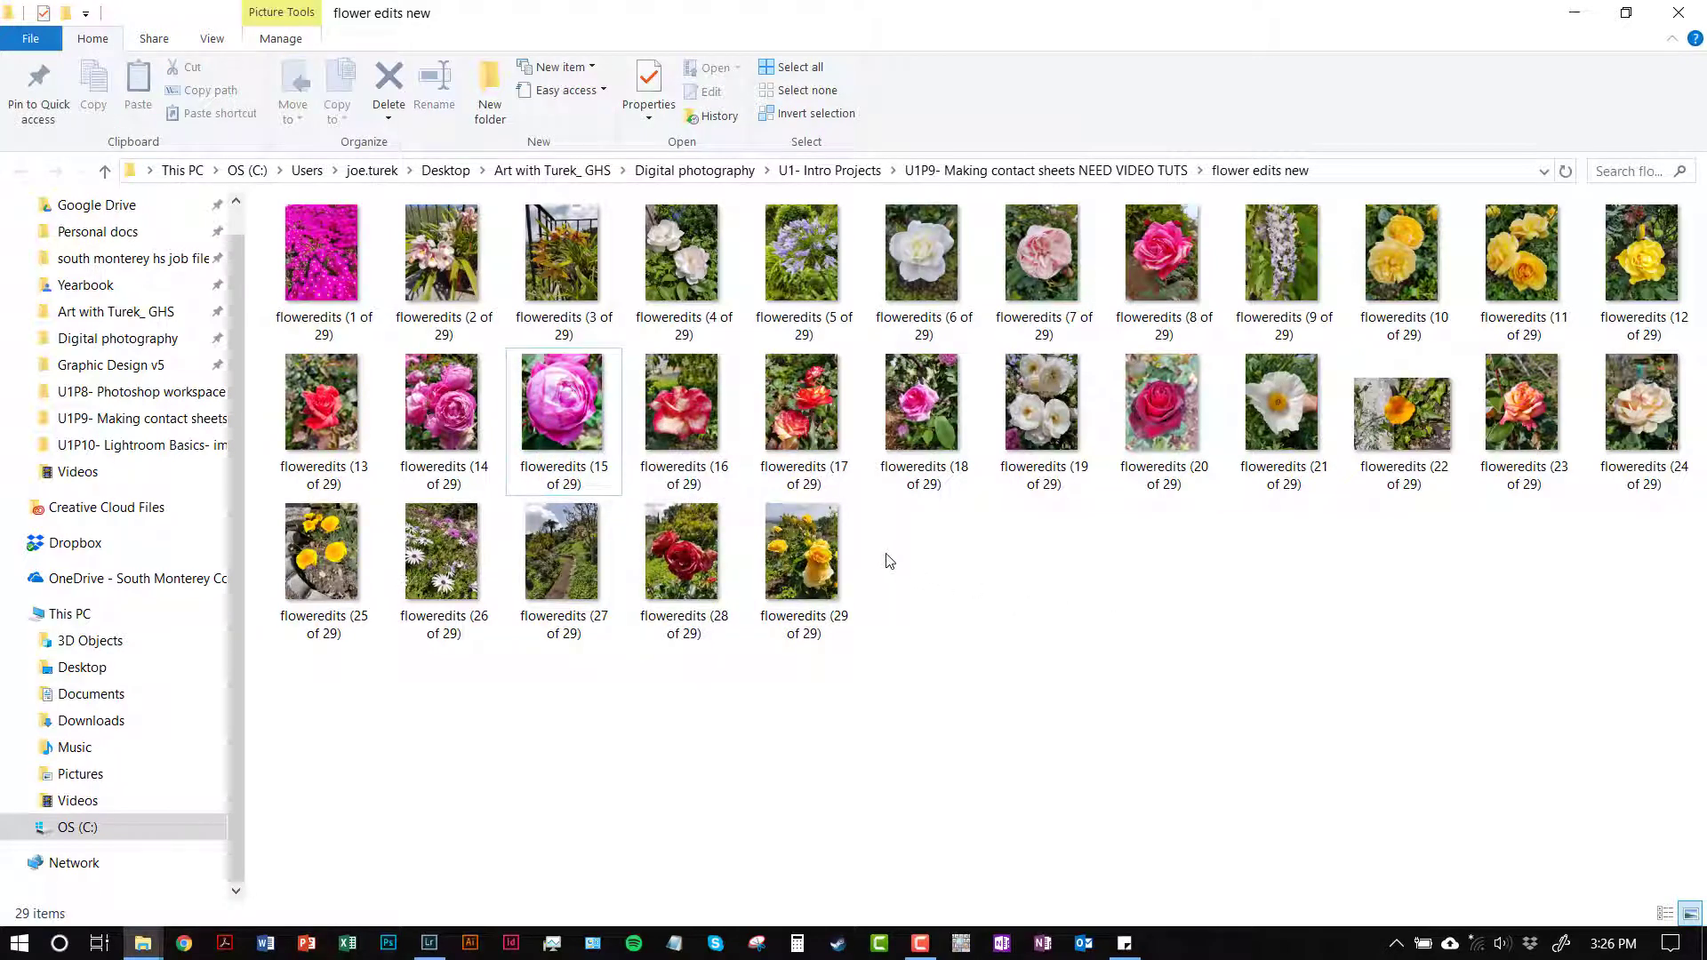